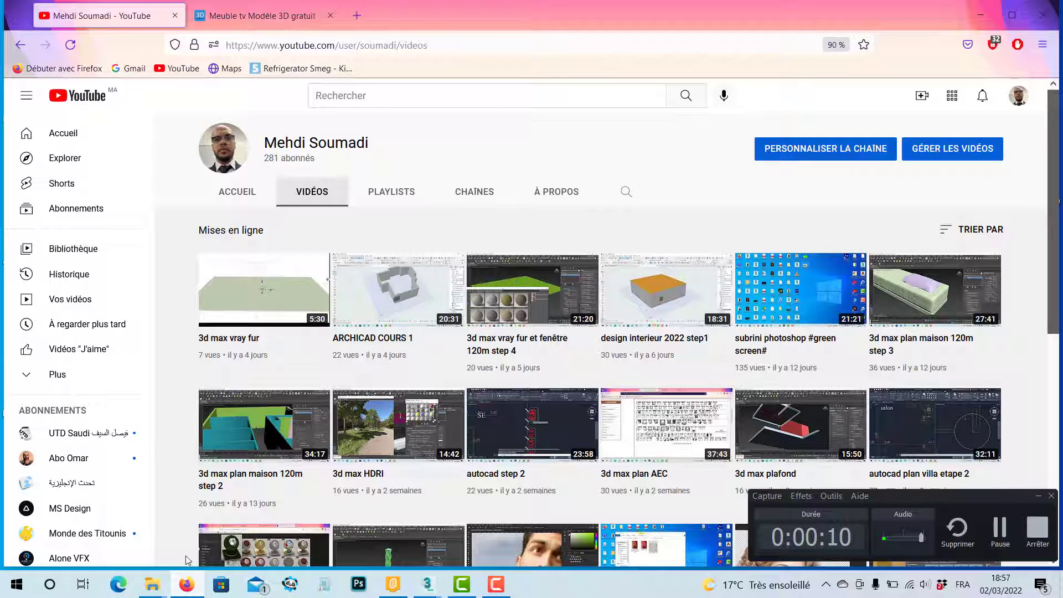
Browse the free furniture models on Free3D and open the free wooden Meuble TV model offered in .max, .fbx and .obj
left_click(256, 17)
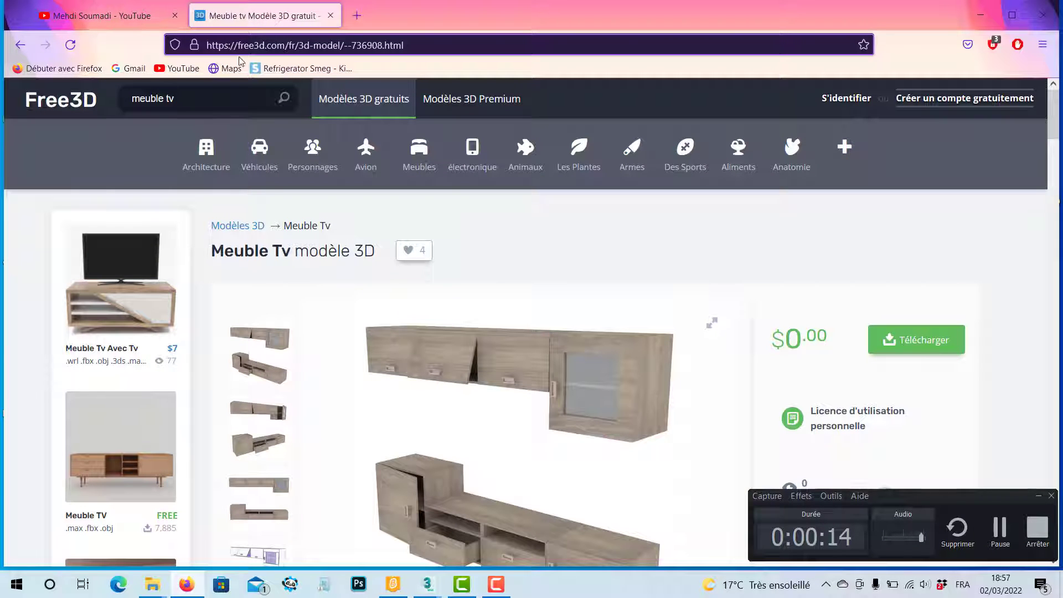
left_click(20, 46)
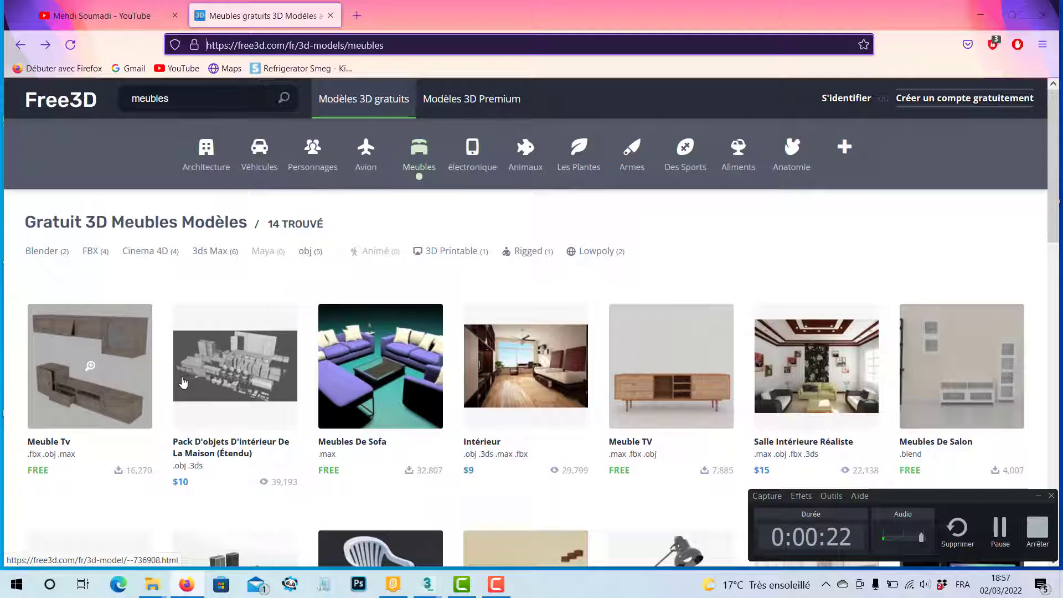
scroll(526, 365, "down", 2)
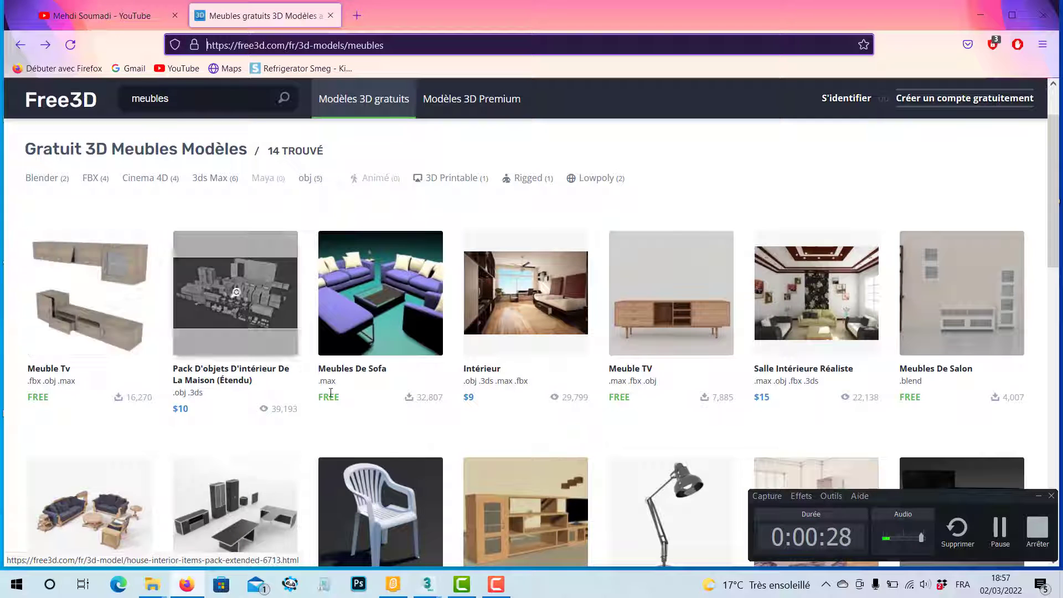
scroll(333, 387, "down", 4)
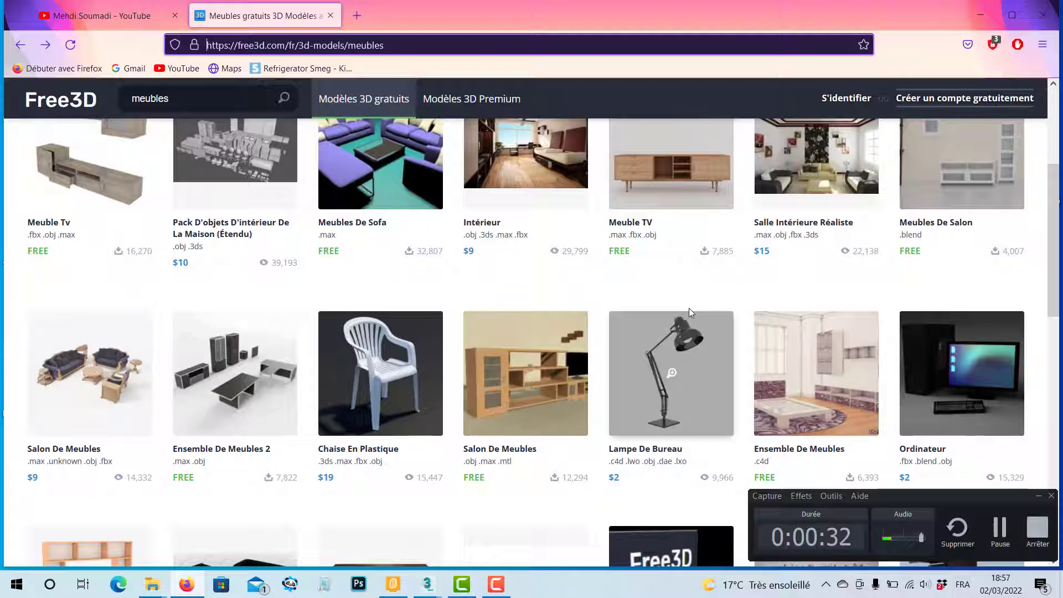
scroll(227, 395, "down", 3)
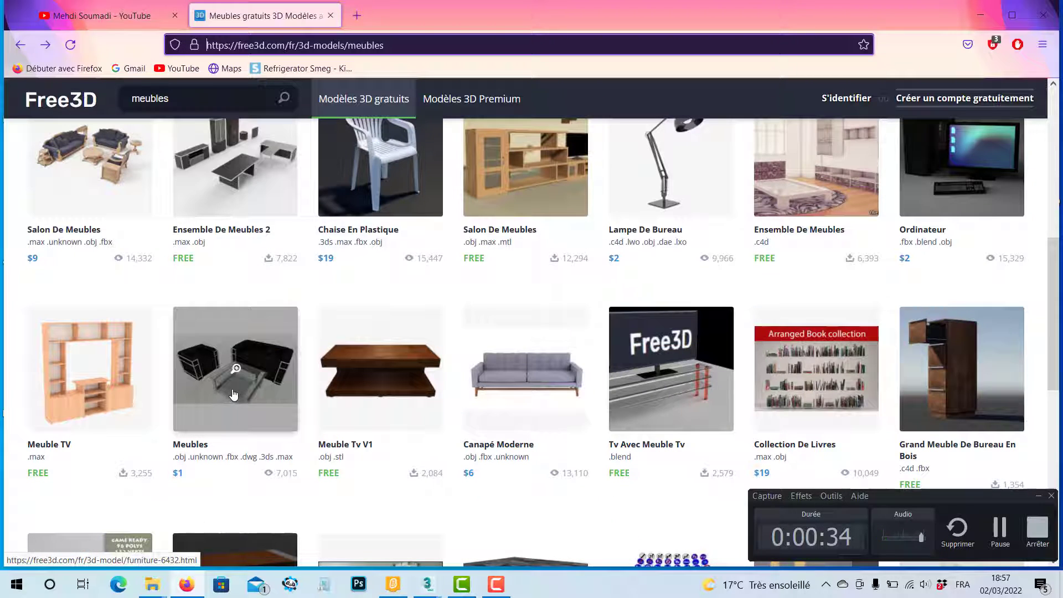
scroll(497, 380, "up", 8)
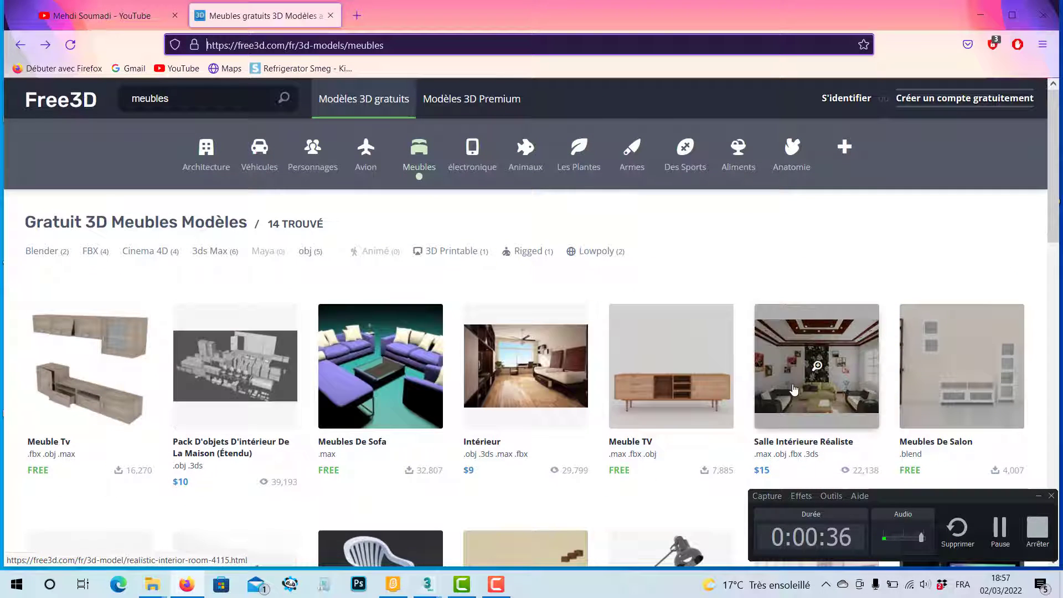
left_click(645, 392)
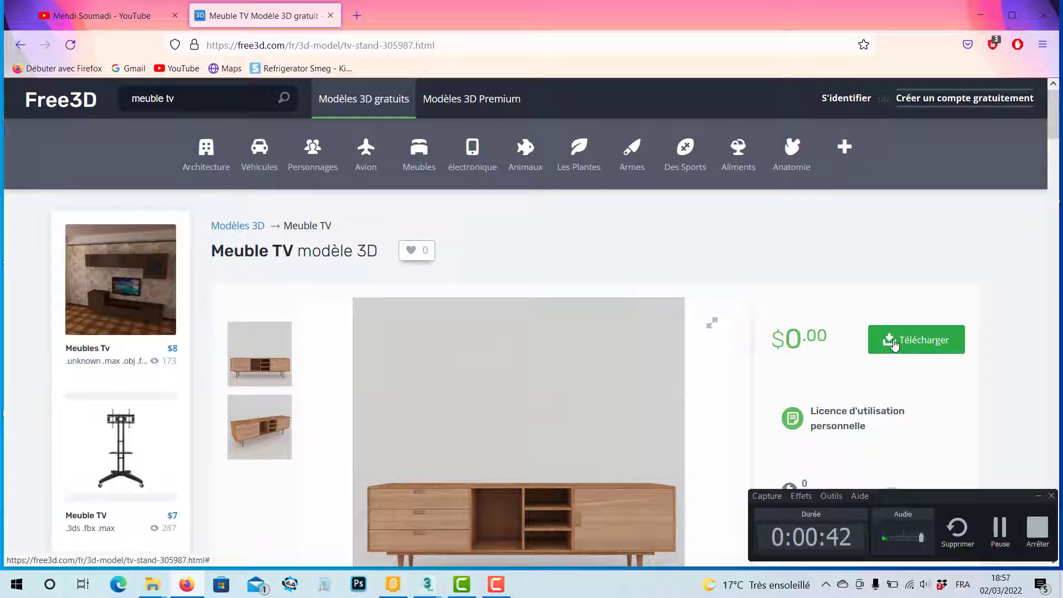
Download the model's 26-table.rar archive and save it to disk
left_click(886, 344)
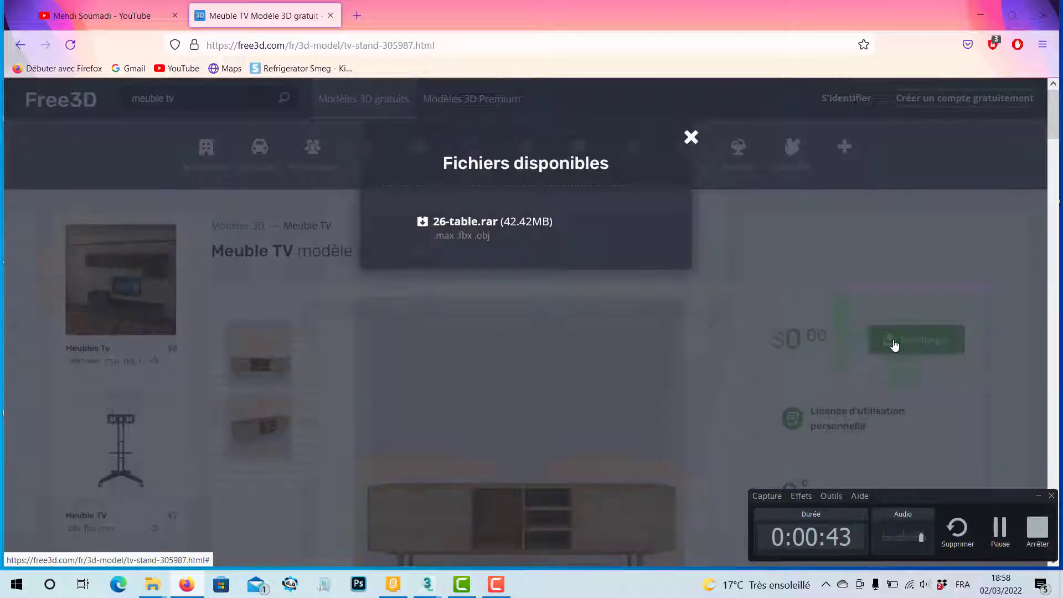
left_click(447, 225)
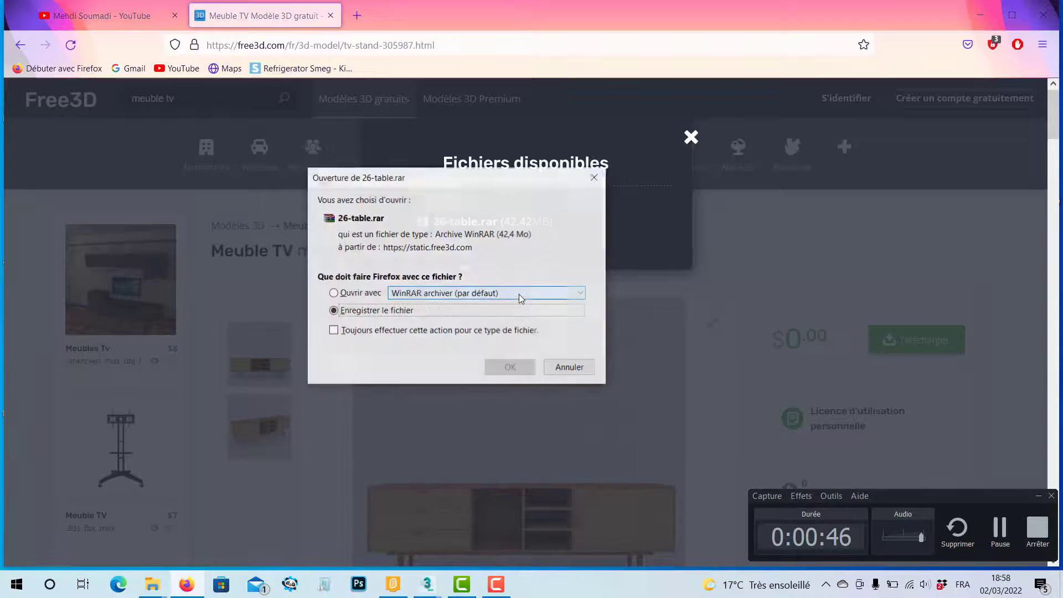
left_click(510, 365)
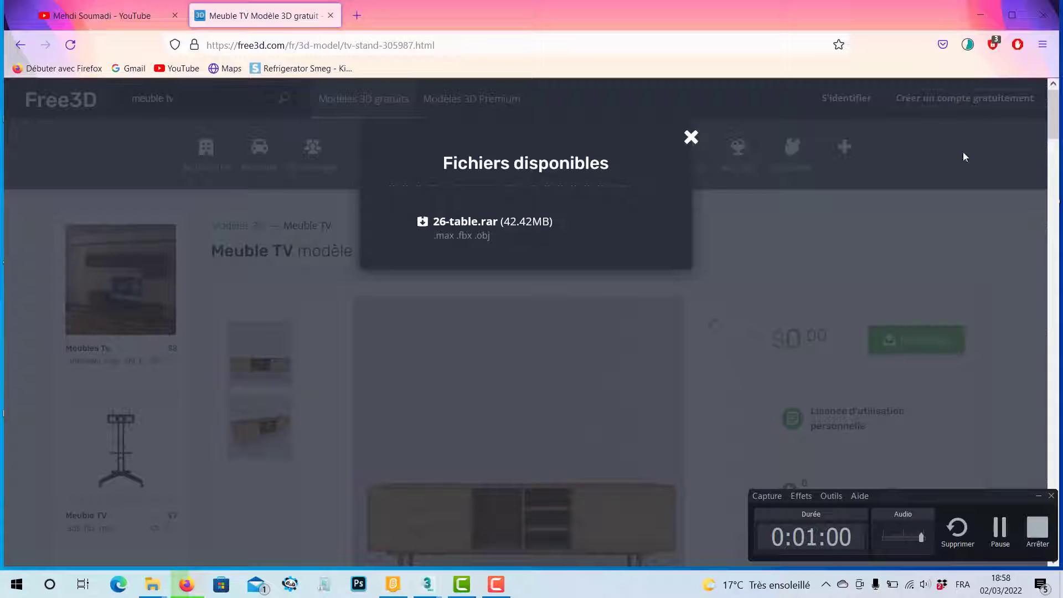
Locate the downloaded 26-table archive in its folder and copy it into the desktop folder objets telecharges
left_click(968, 46)
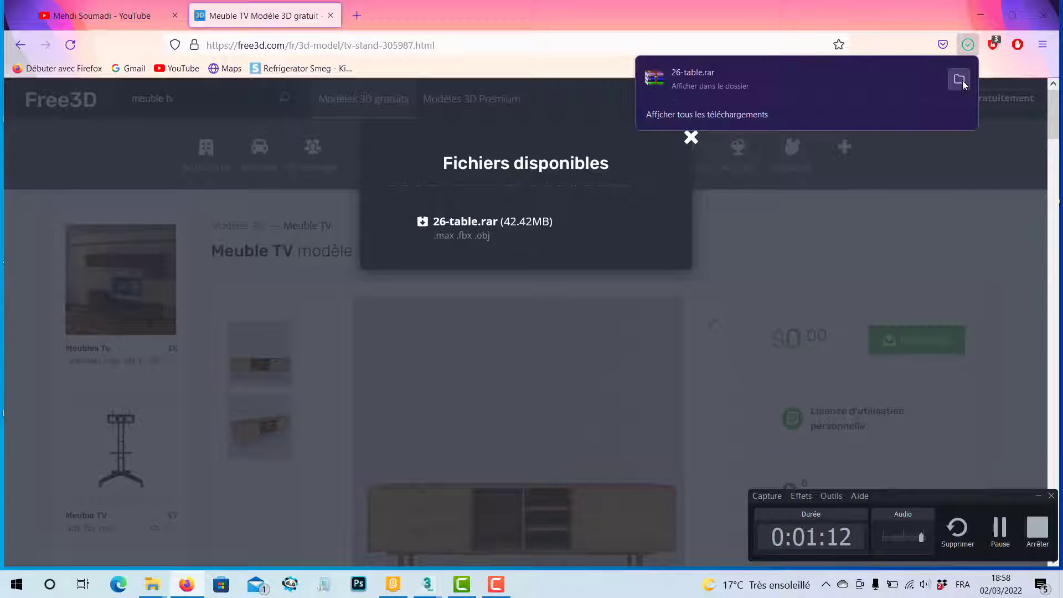
left_click(960, 81)
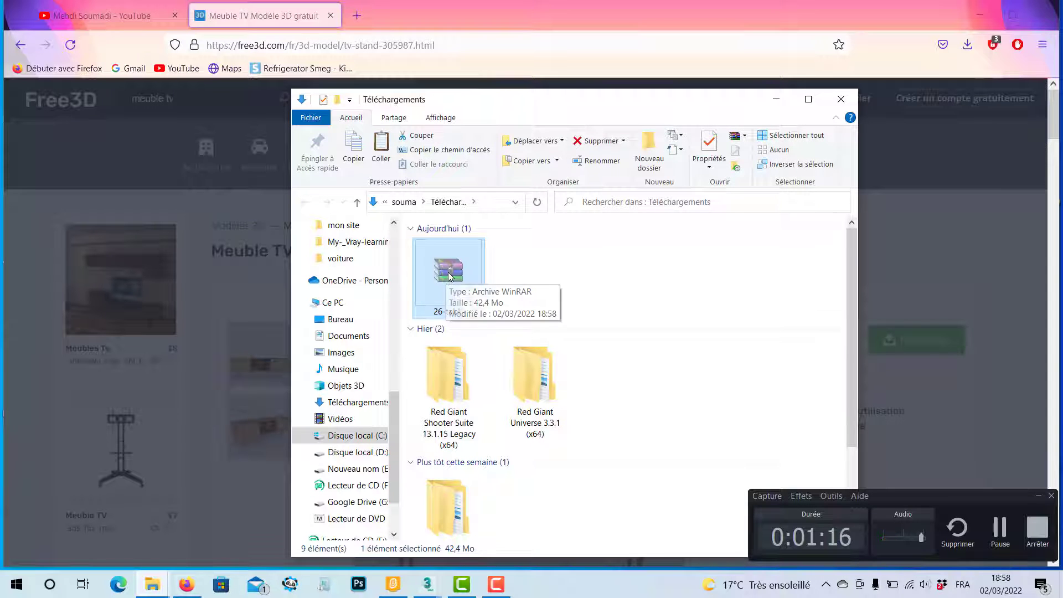
key("super+d")
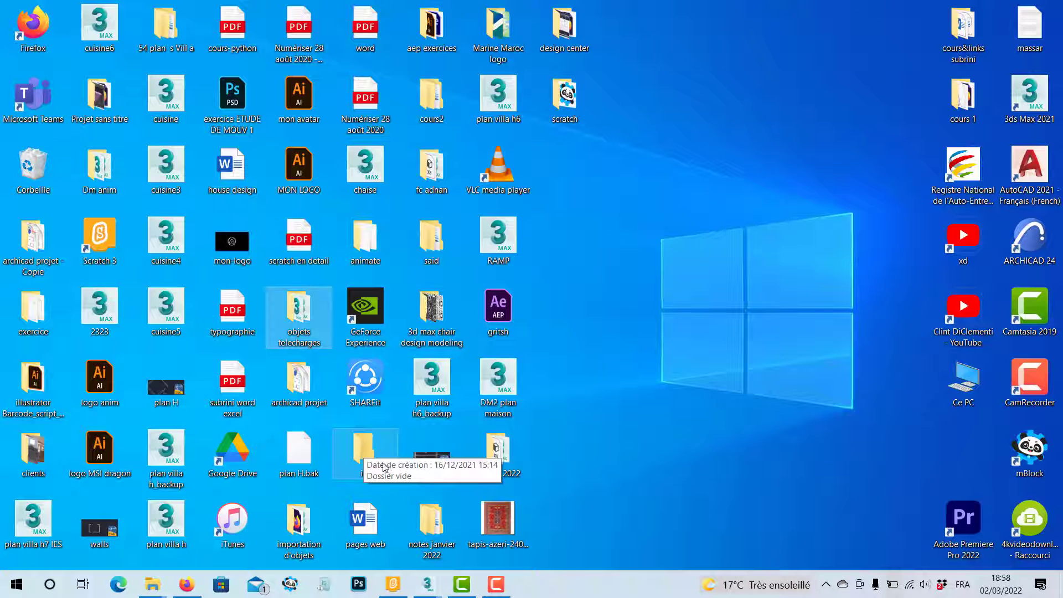
double_click(299, 310)
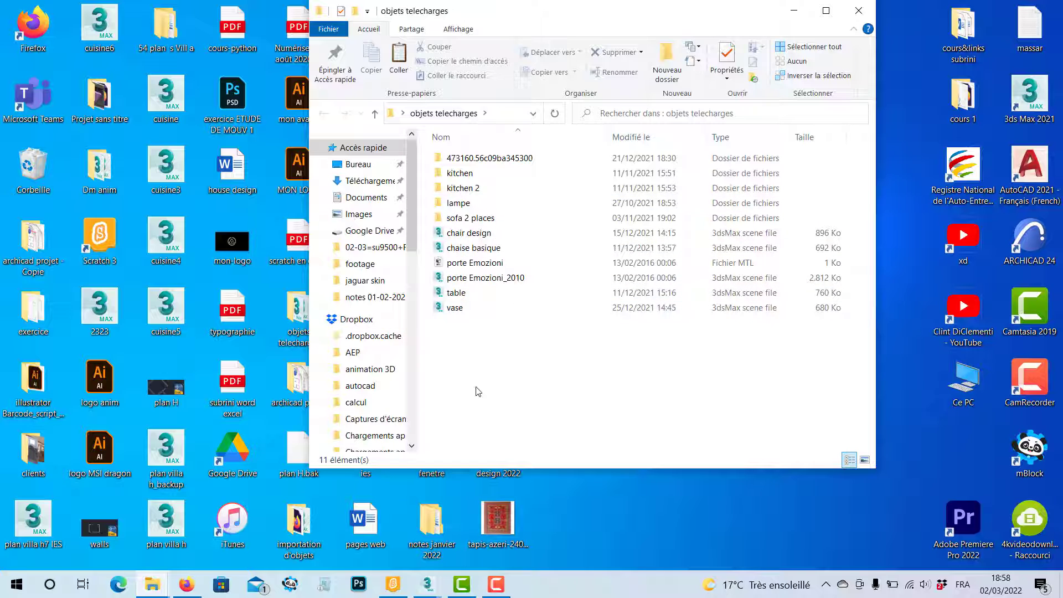
key("ctrl+v")
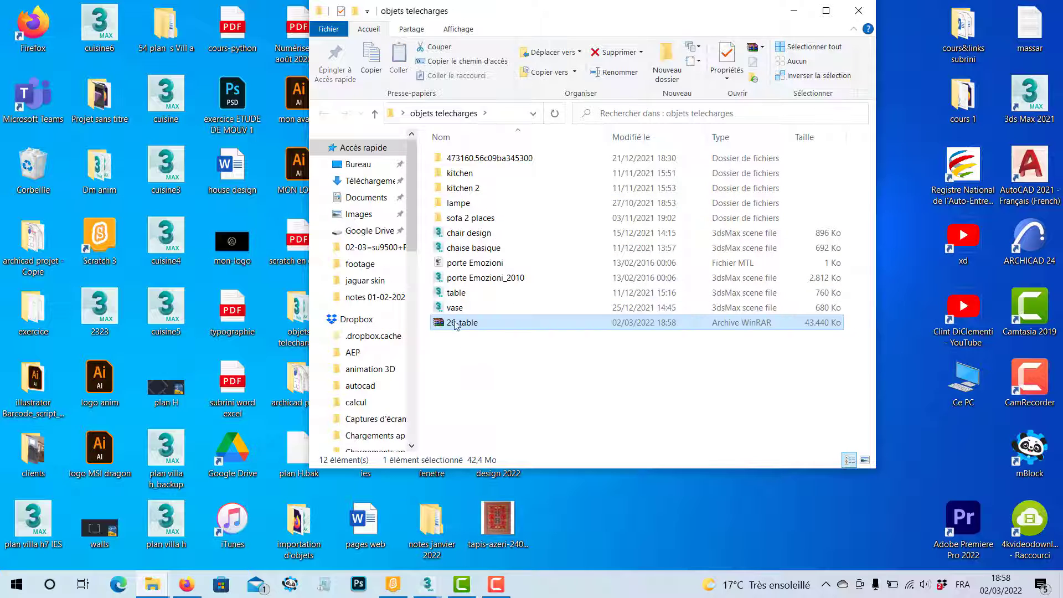
Try to extract the copied archive into a 26-table folder, and delete the archive from objets telecharges
right_click(452, 326)
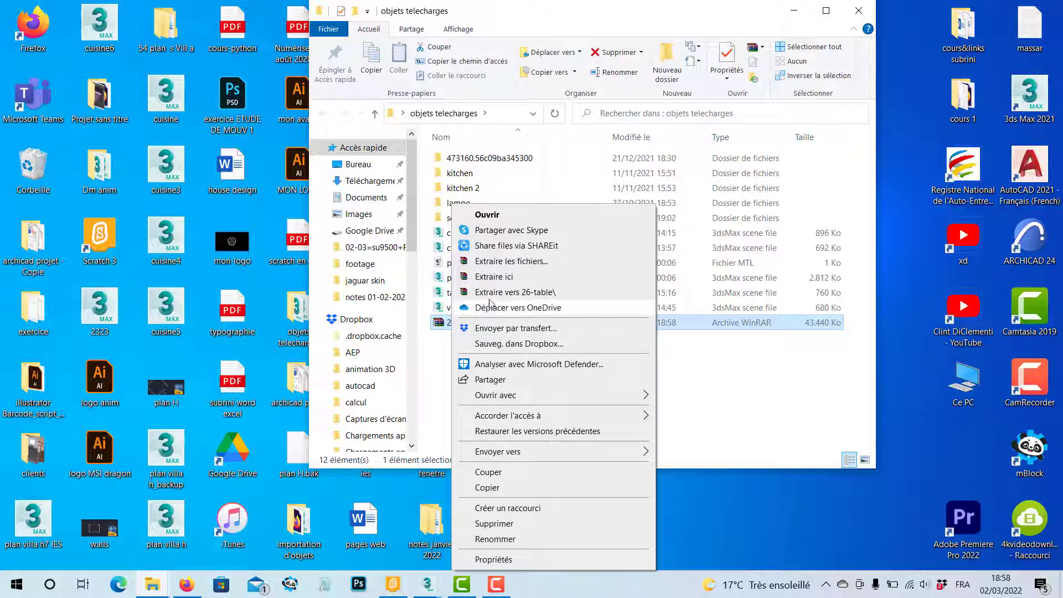
left_click(545, 294)
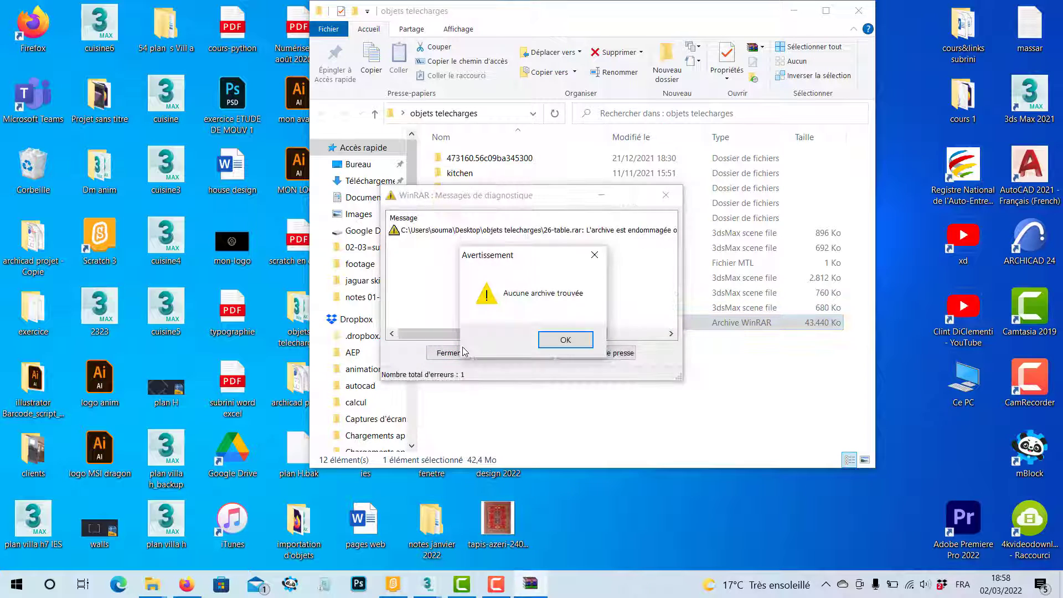
left_click(564, 341)
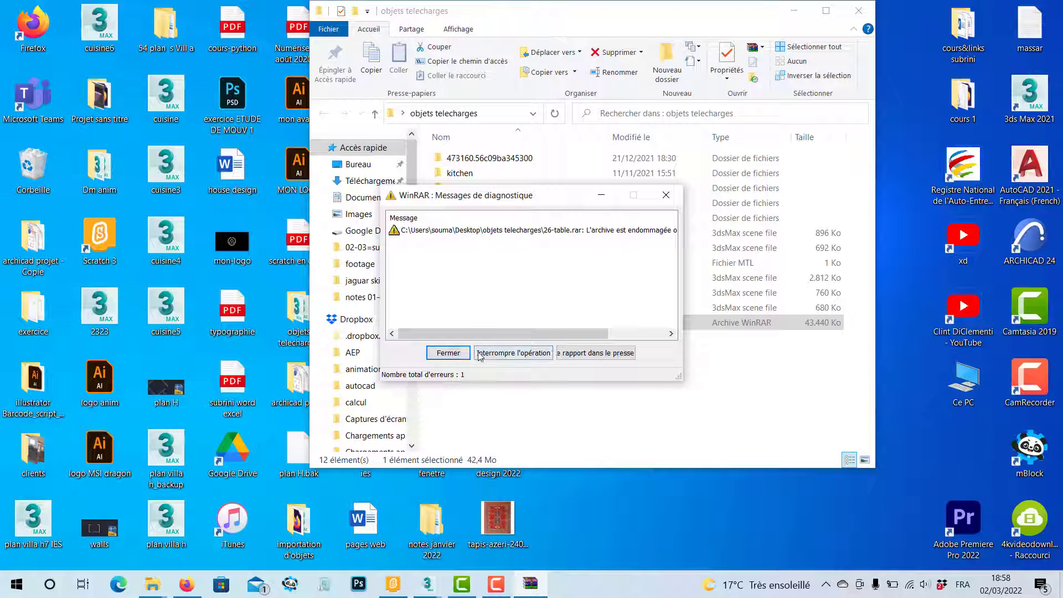
left_click(446, 353)
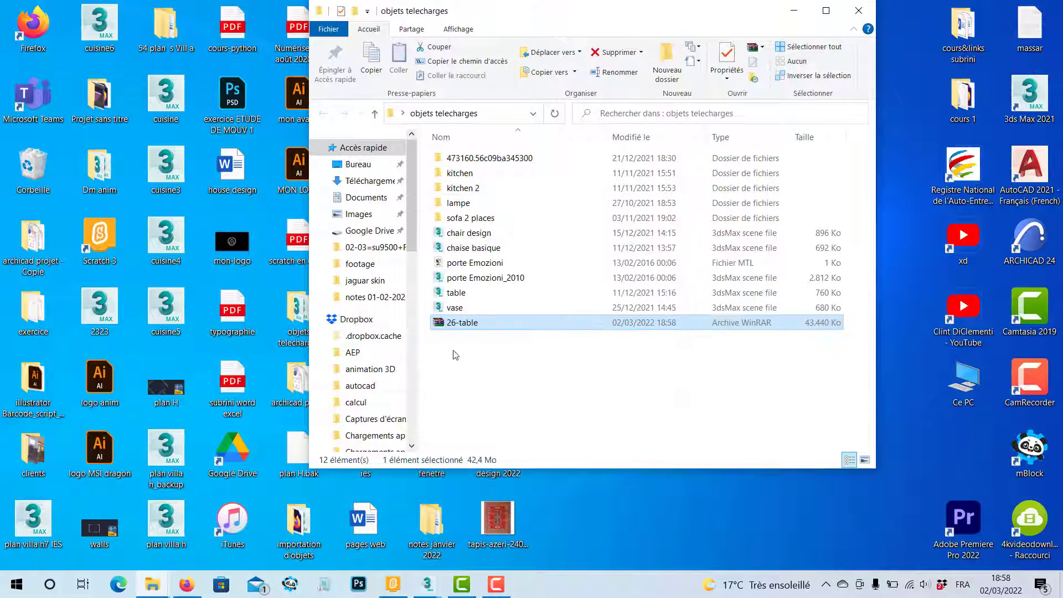
left_click(455, 327)
key("Delete")
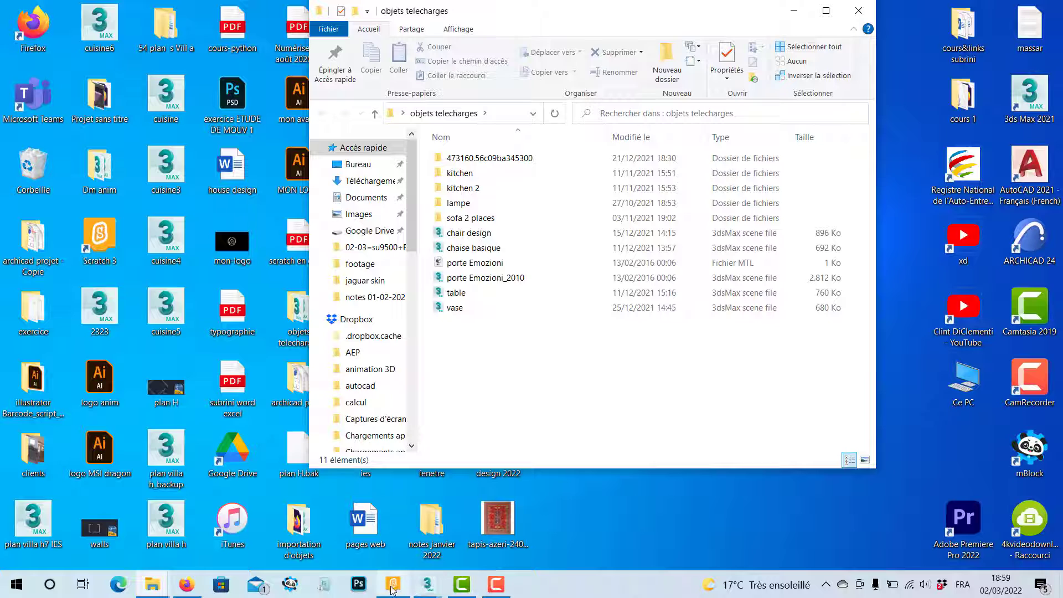
Switch to 3ds Max, start a file merge into dm plan maison120m2 and select Kitchen_Marya_Mix_22_4_2014_ from the desktop's objets telecharges\kitchen folder
mouse_move(431, 587)
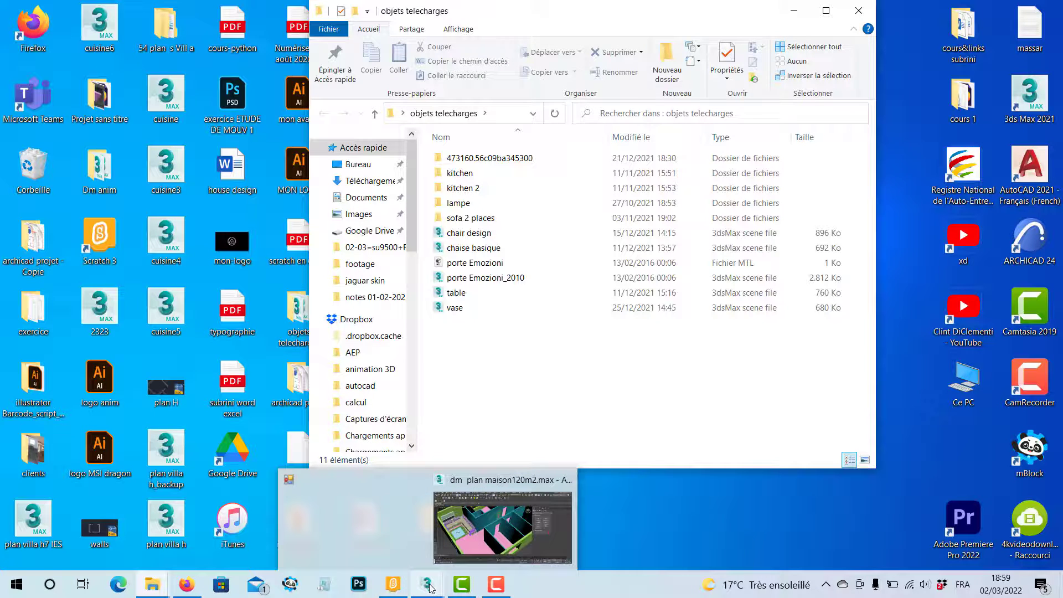
left_click(496, 544)
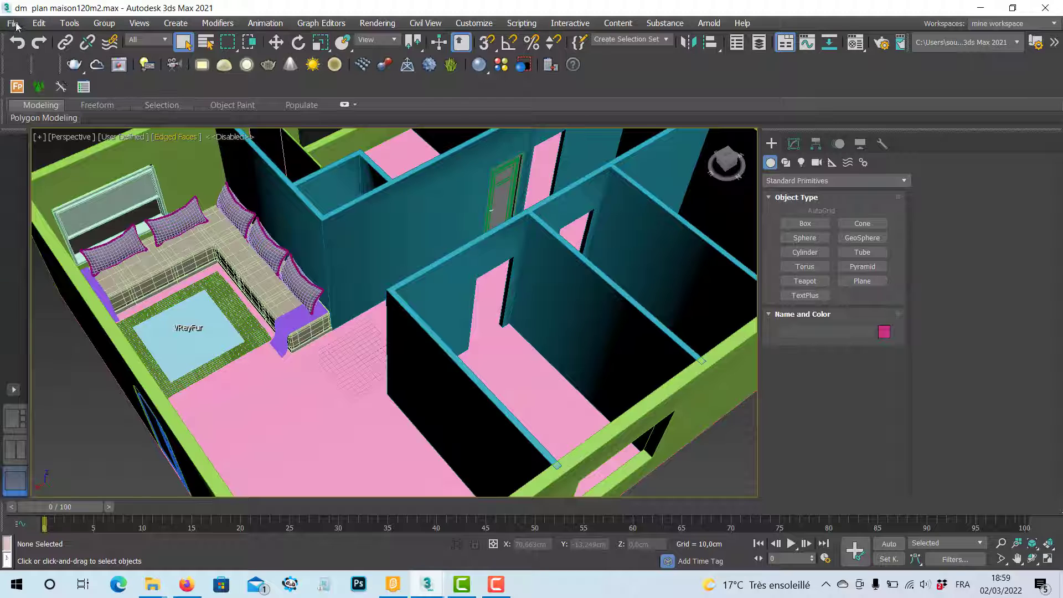
left_click(13, 23)
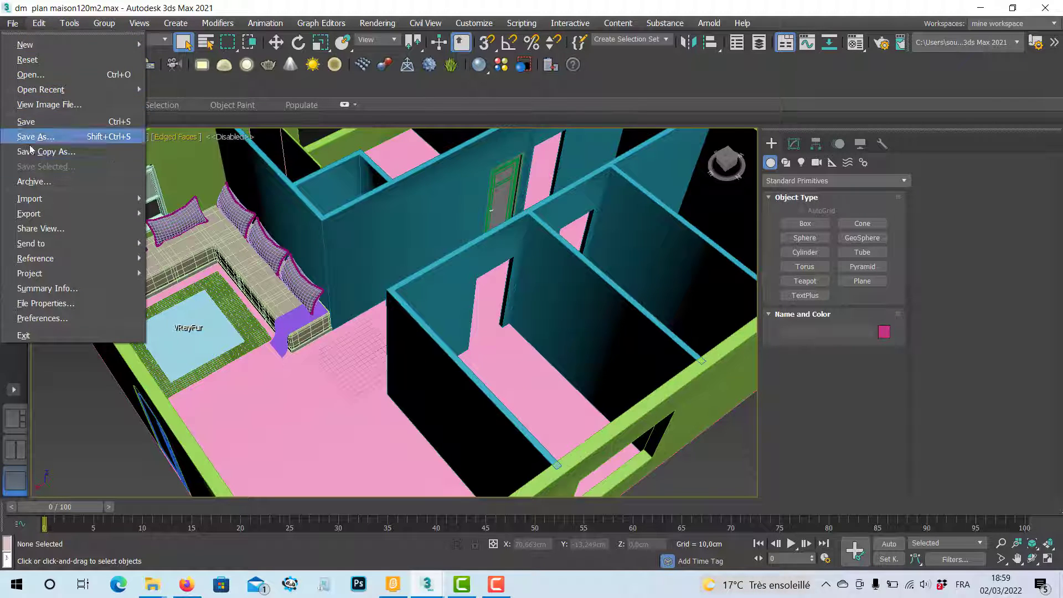
mouse_move(126, 203)
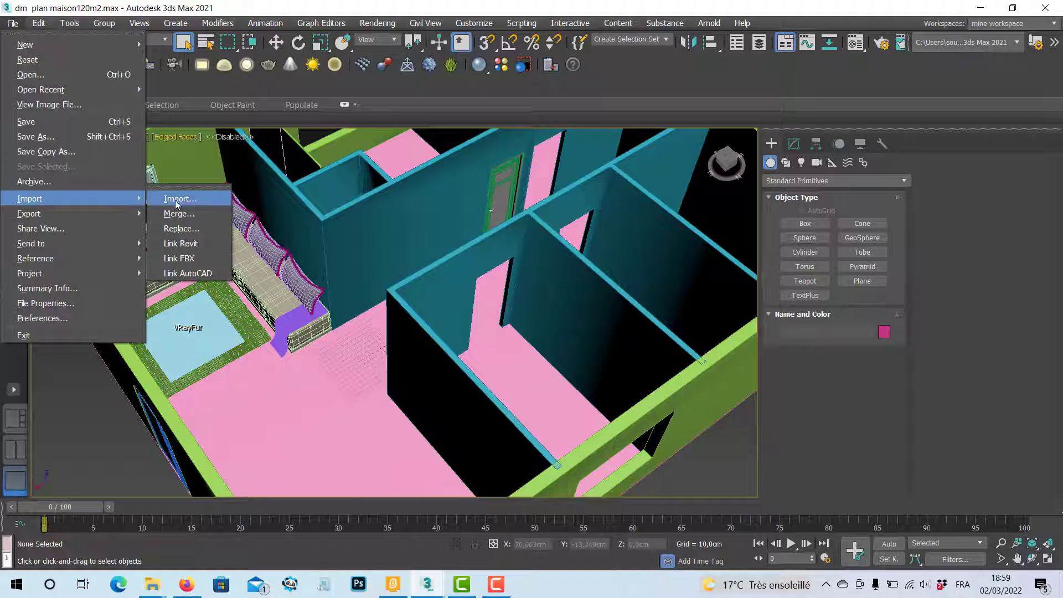
left_click(200, 219)
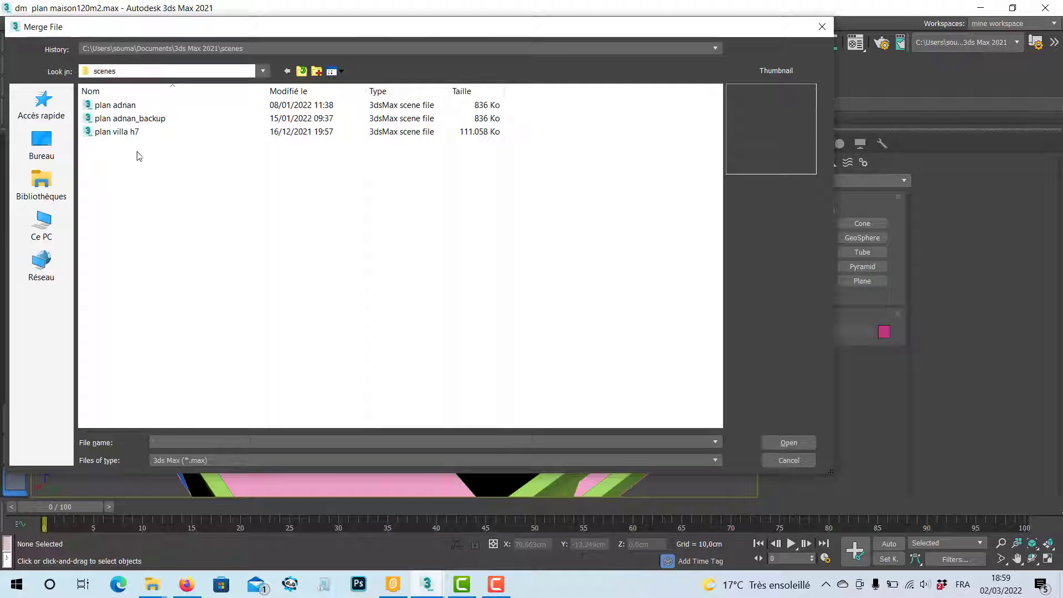
left_click(41, 145)
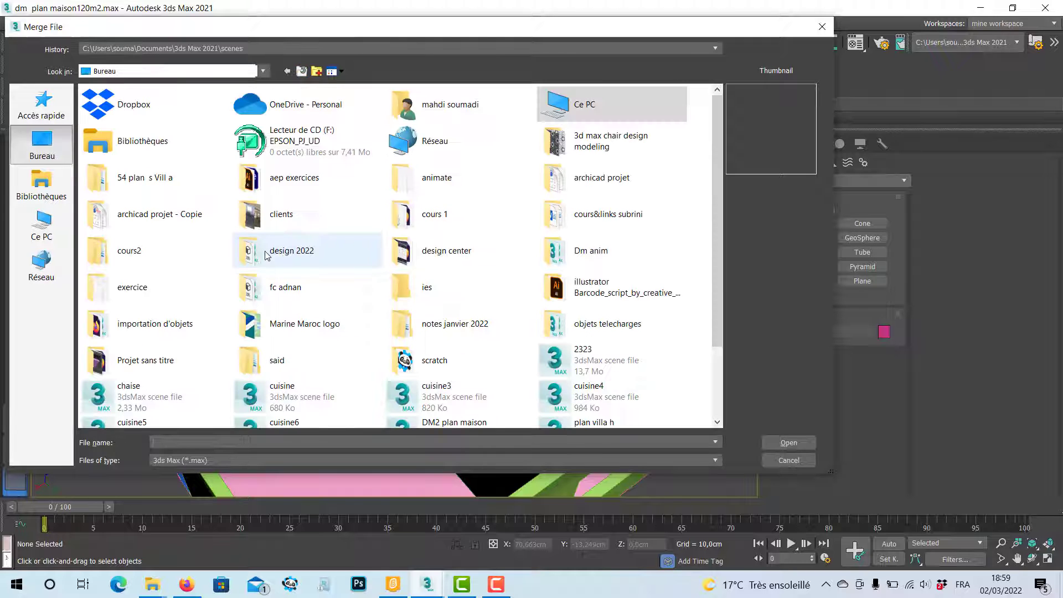
left_click(561, 332)
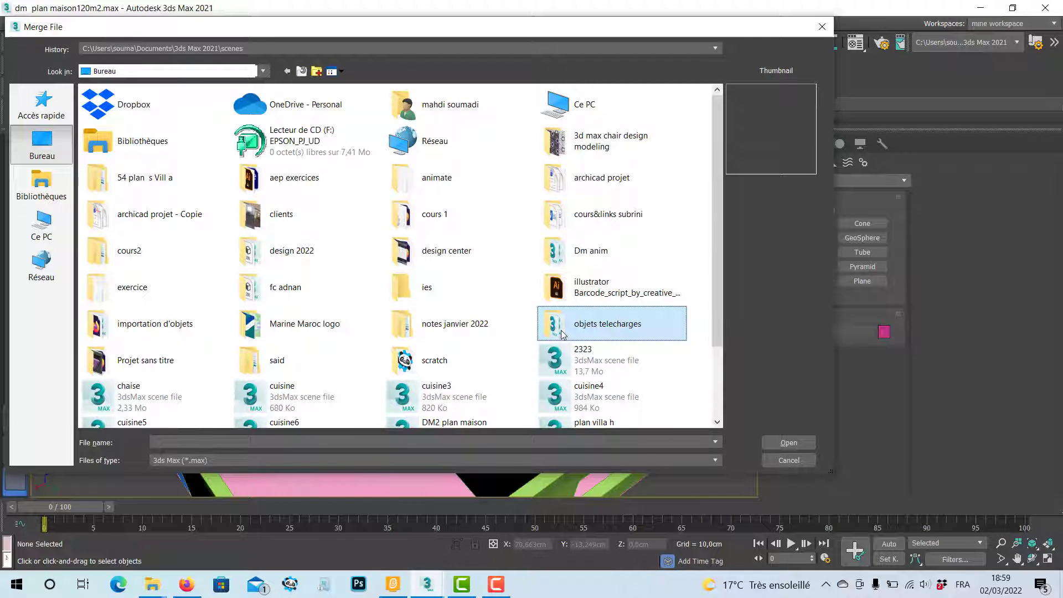
double_click(561, 333)
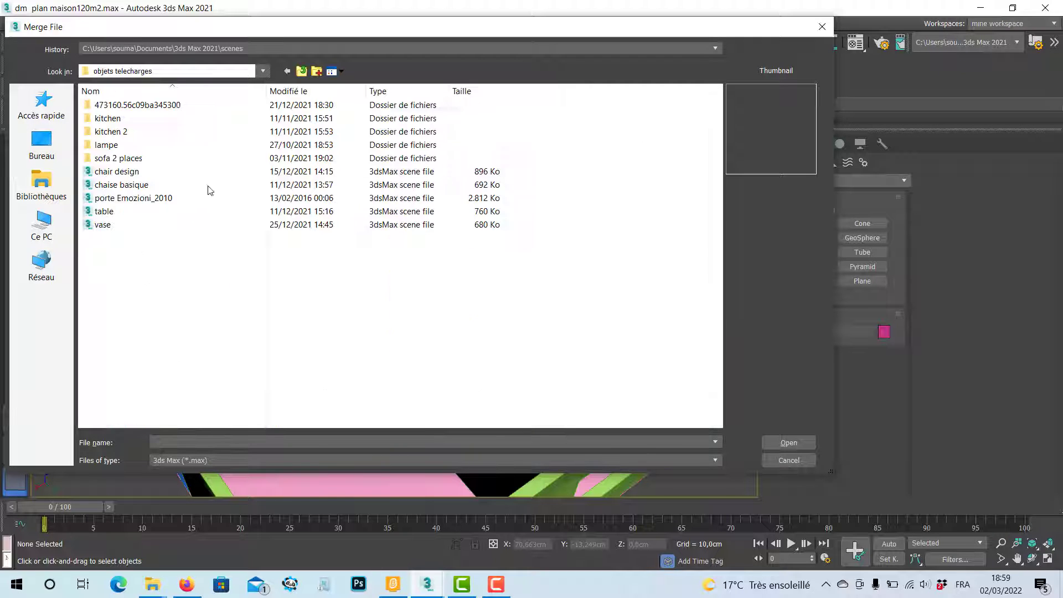
double_click(117, 119)
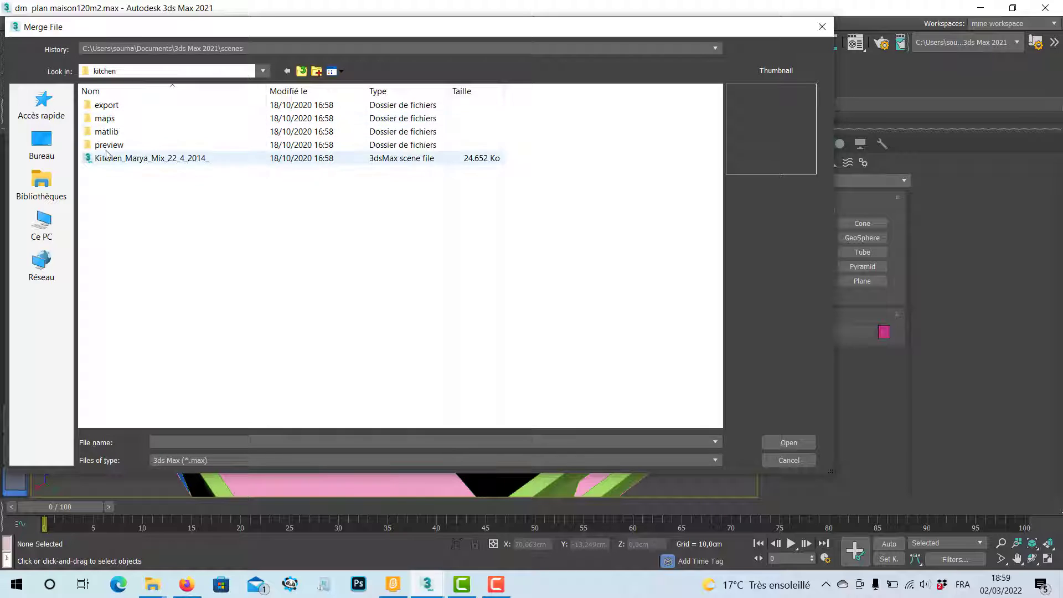
left_click(140, 160)
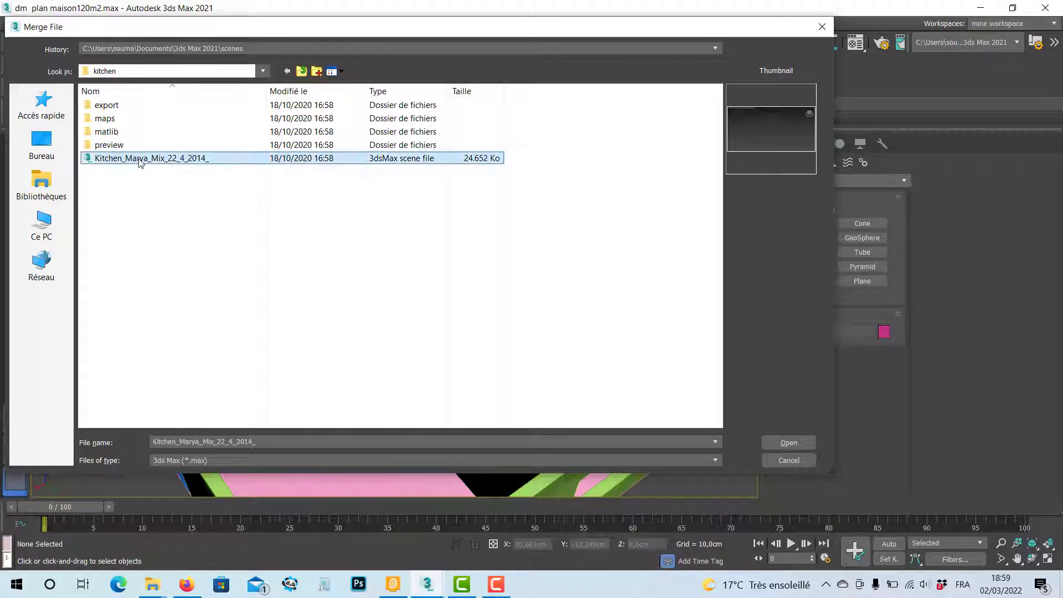
Set the file type filter to All files and open the selected kitchen scene for merging despite the missing DLLs
left_click(204, 461)
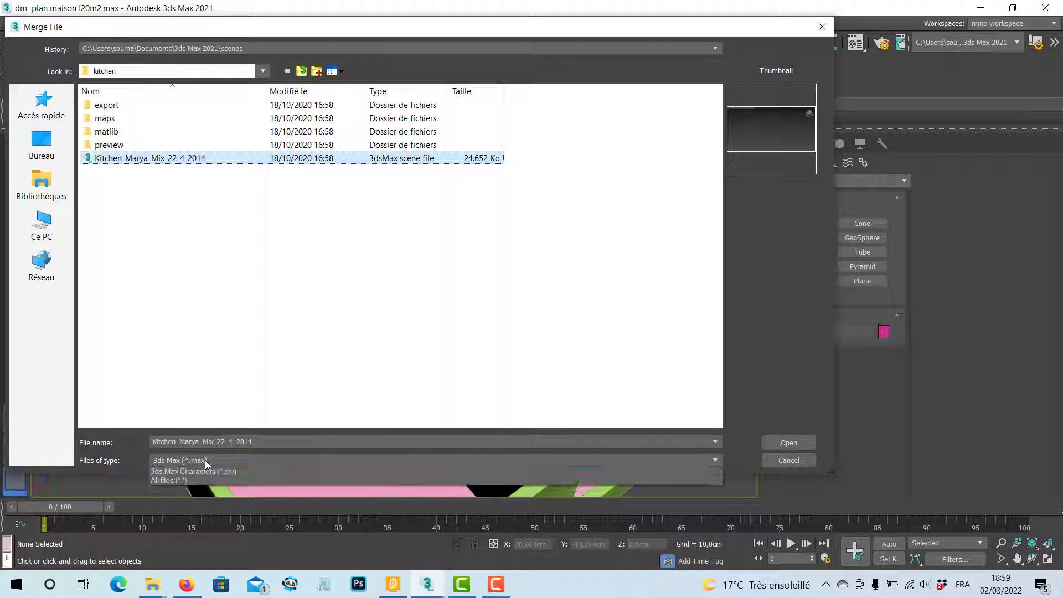
left_click(198, 491)
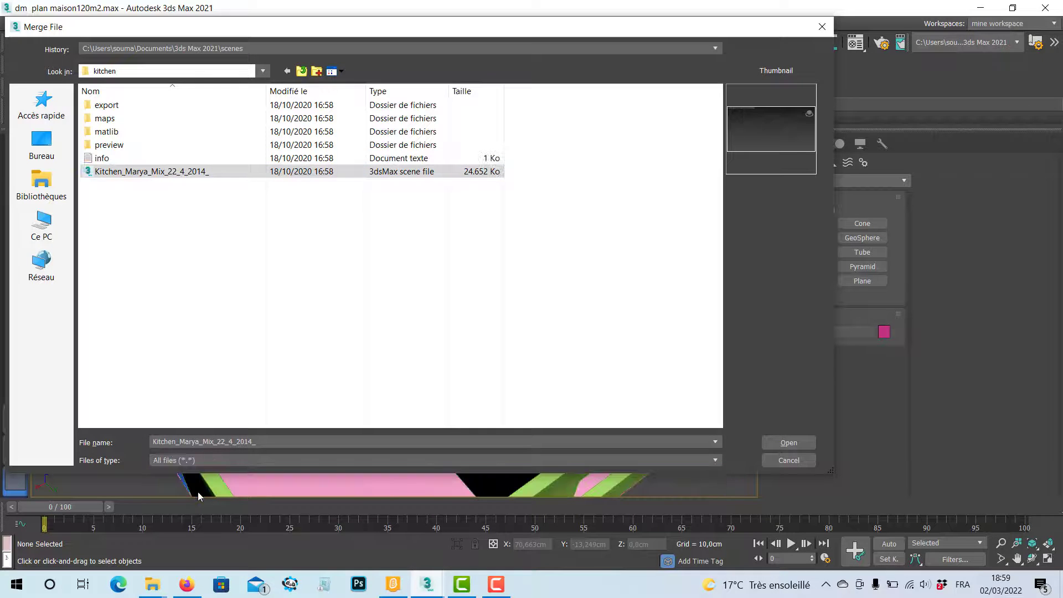
left_click(160, 172)
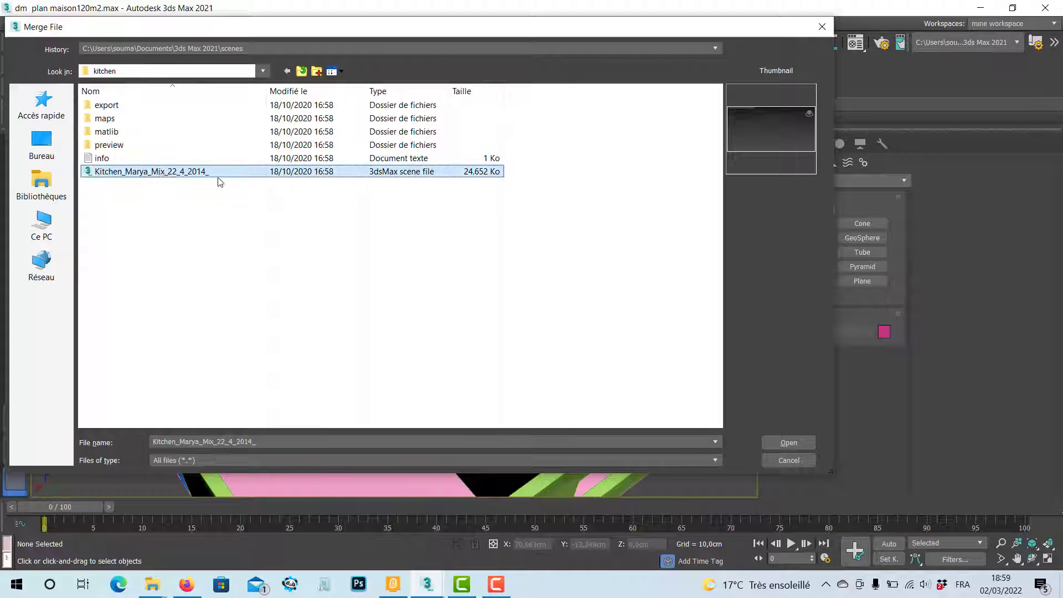
left_click(789, 443)
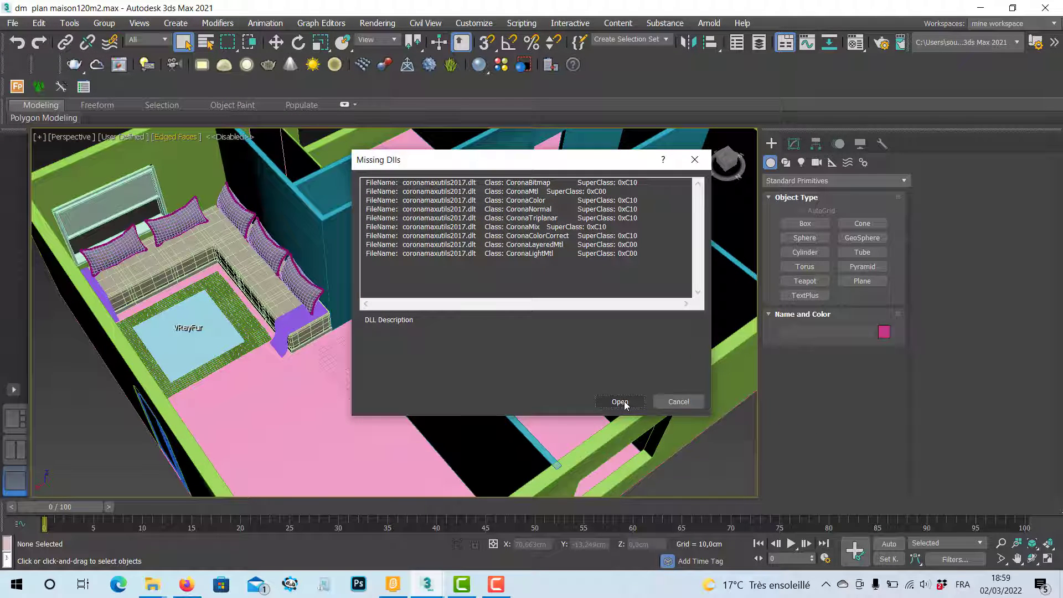
left_click(623, 404)
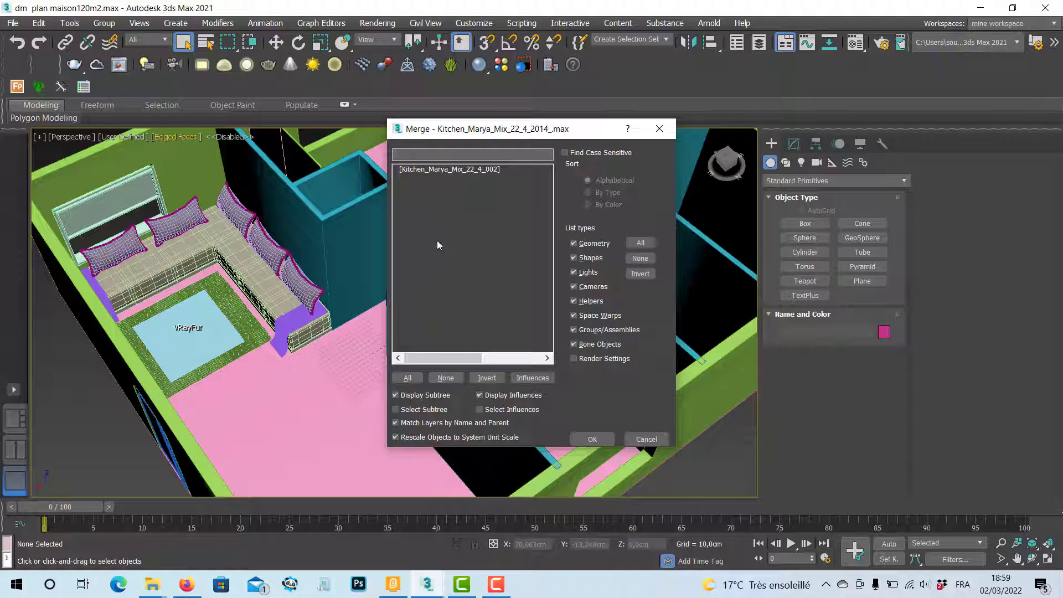
Merge the whole kitchen group into the scene and convert the scene with the Scene Converter's VRay preset
left_click(407, 377)
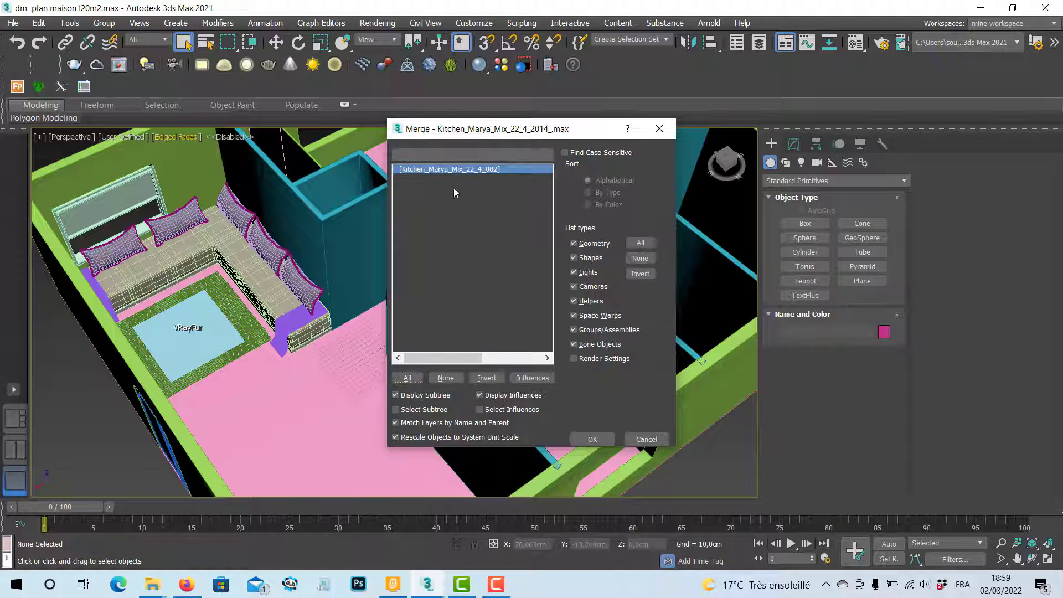
left_click(594, 438)
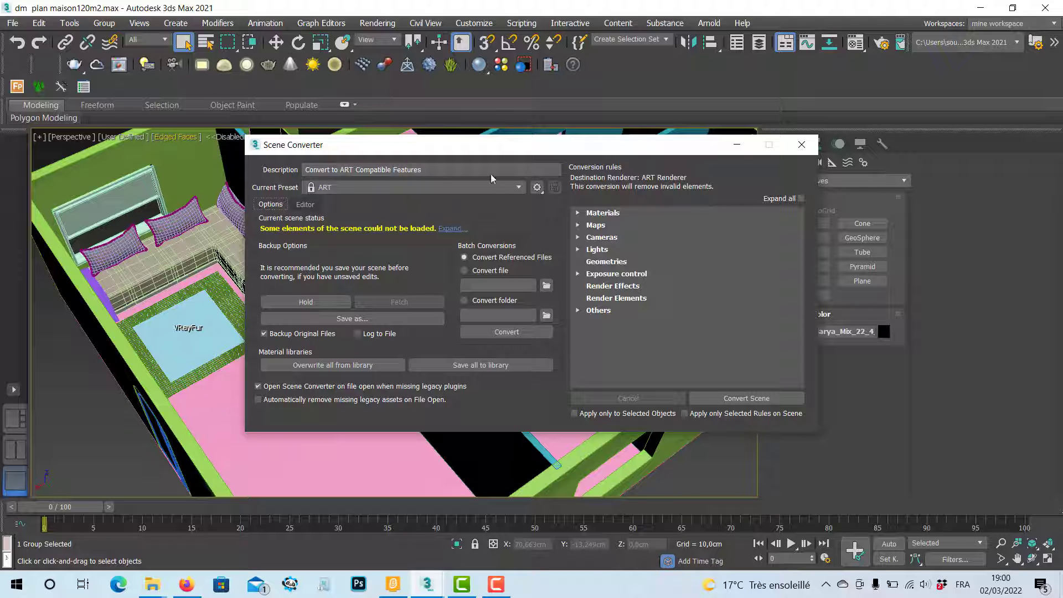
left_click(387, 190)
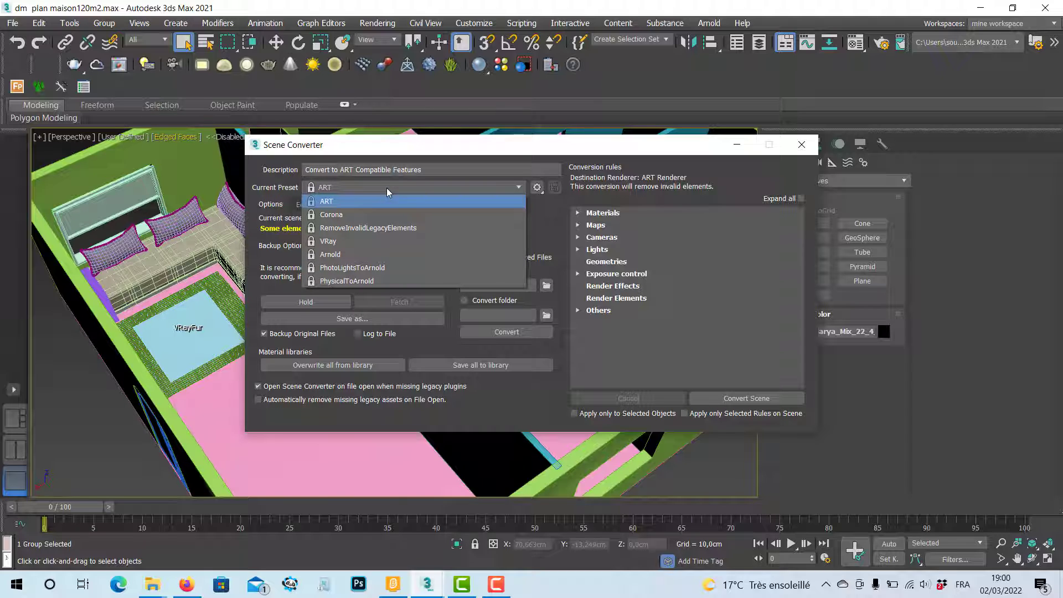
left_click(264, 178)
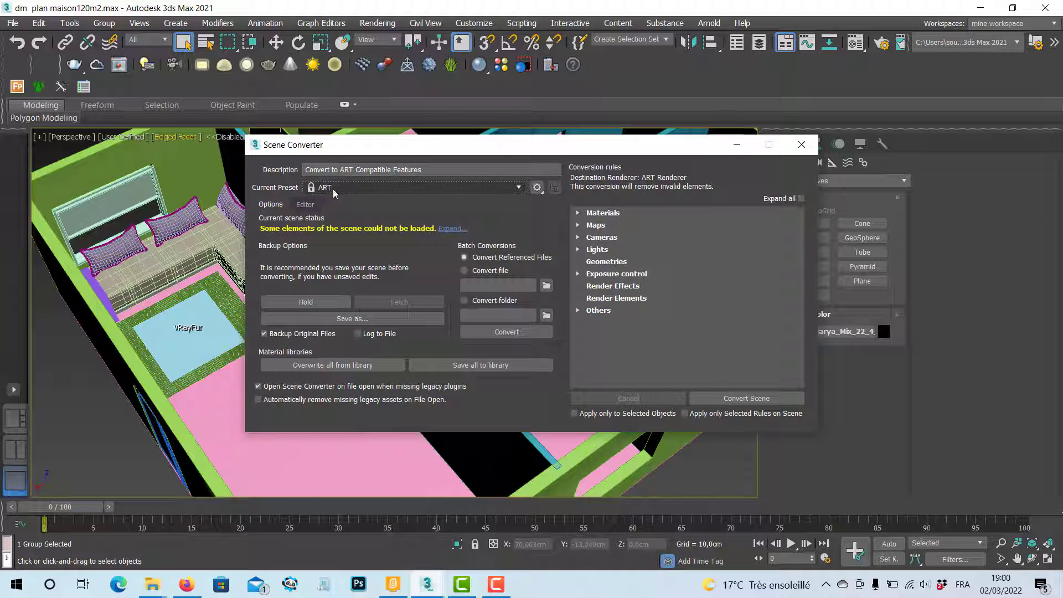
left_click(381, 190)
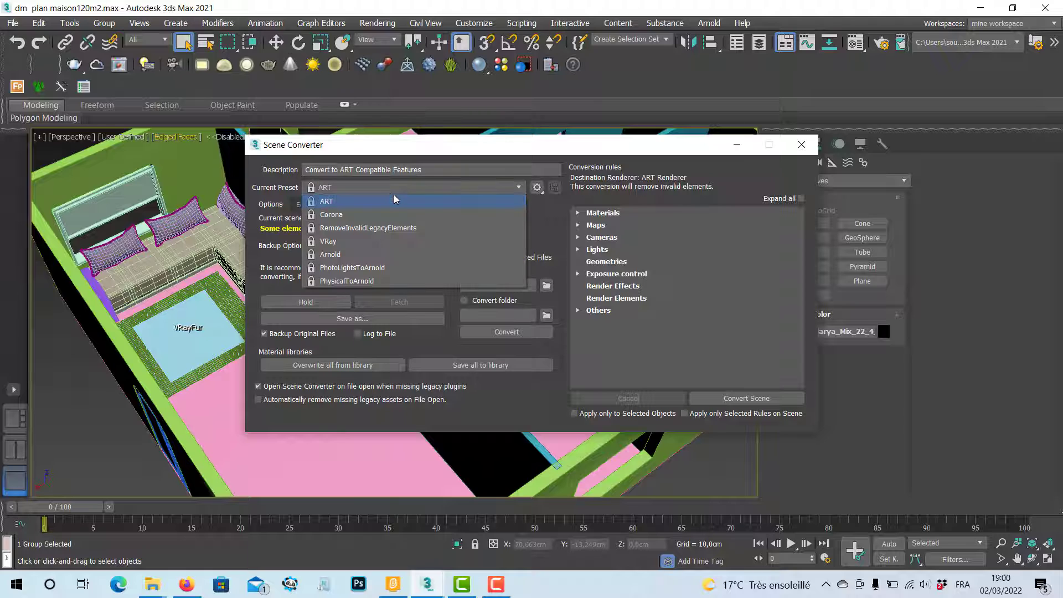
left_click(375, 247)
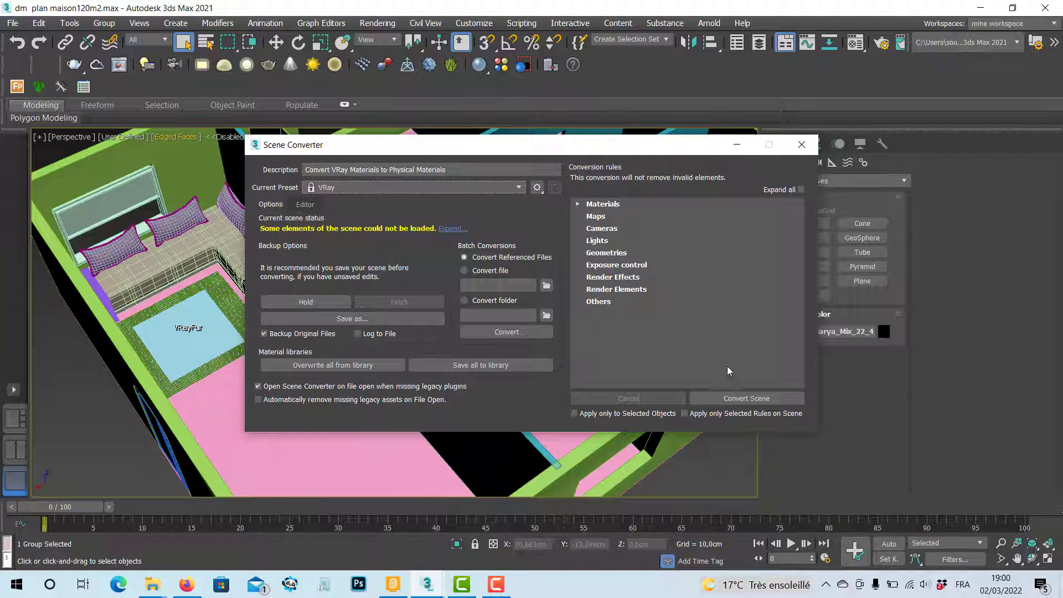
left_click(746, 400)
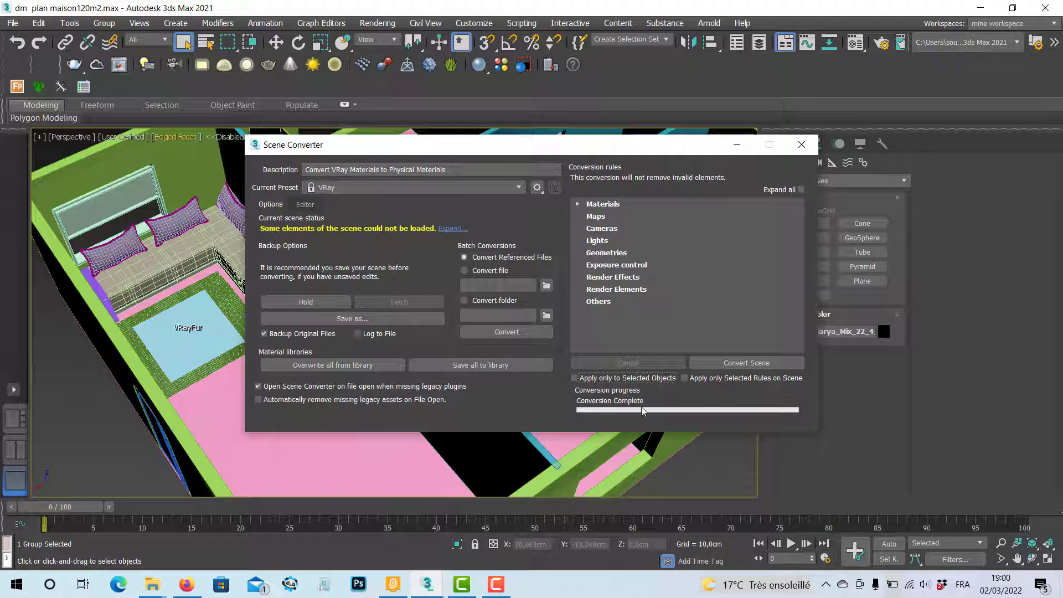
left_click(802, 146)
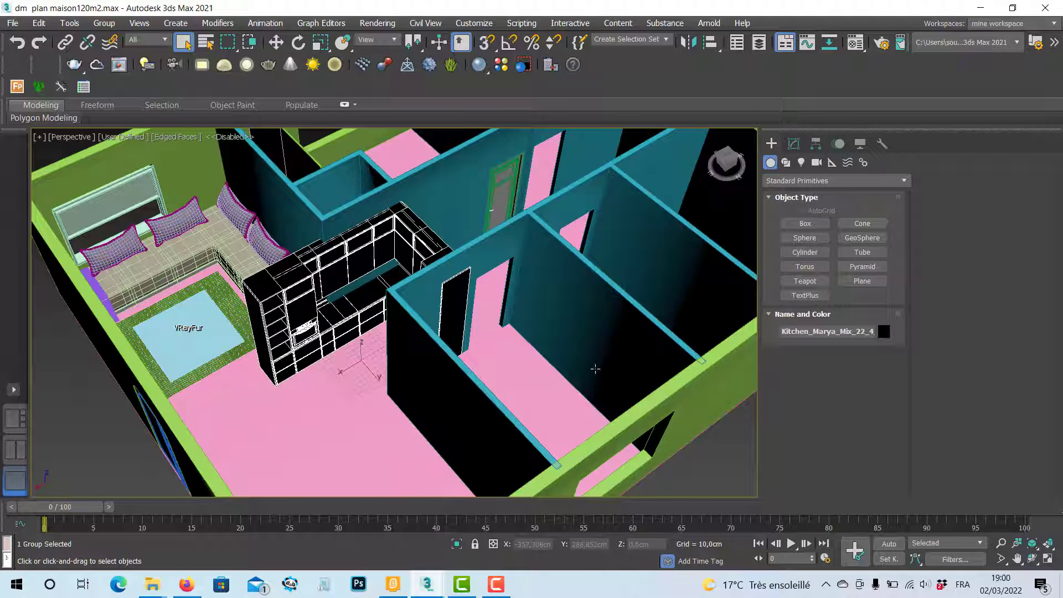
Move the merged kitchen group along the X axis out of the house to about X 1306.5 cm
scroll(595, 369, "down", 10)
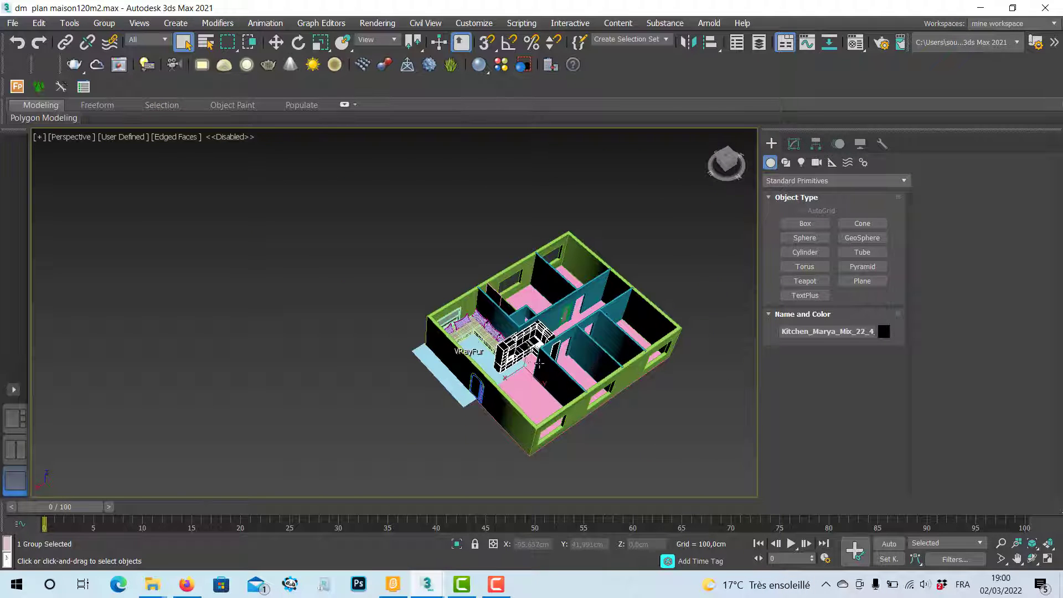
left_click(276, 42)
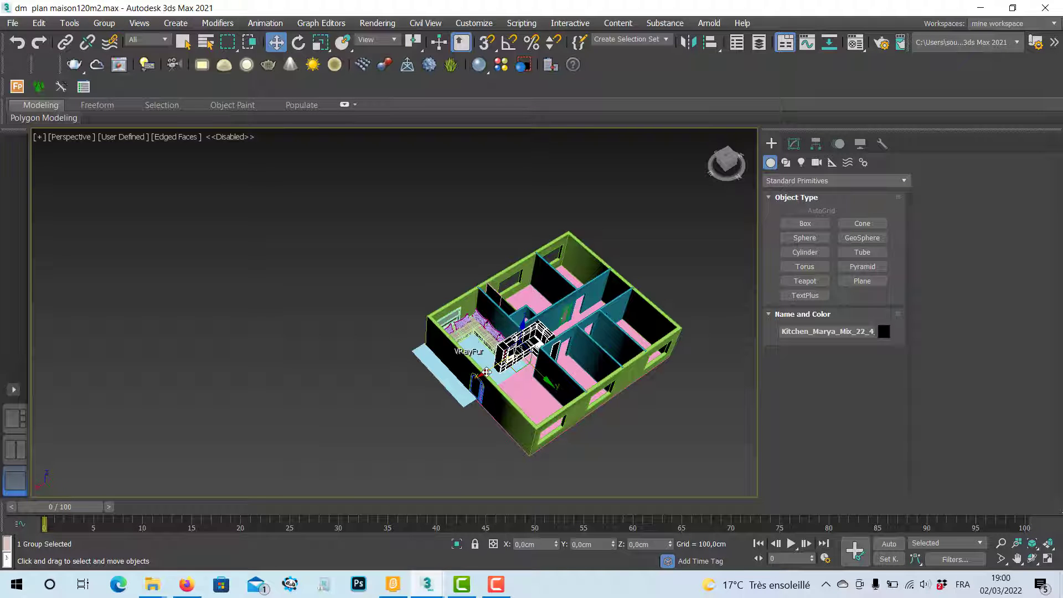
left_click_drag(486, 372, 317, 457)
middle_click_drag(364, 448, 428, 426)
scroll(384, 394, "up", 4)
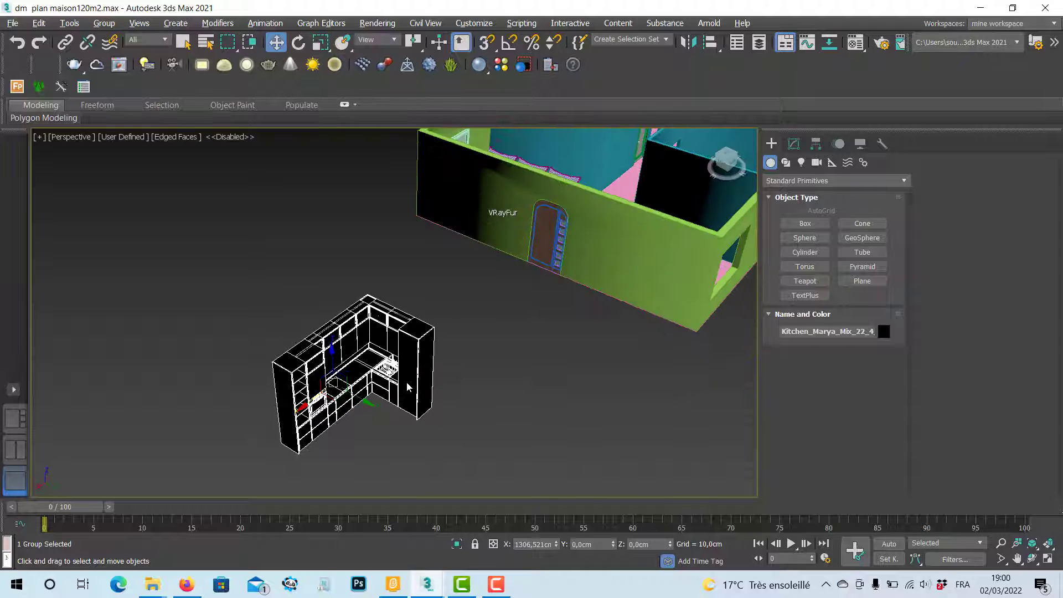
Select the kitchen group outside the house and isolate it in the viewport
left_click(430, 430)
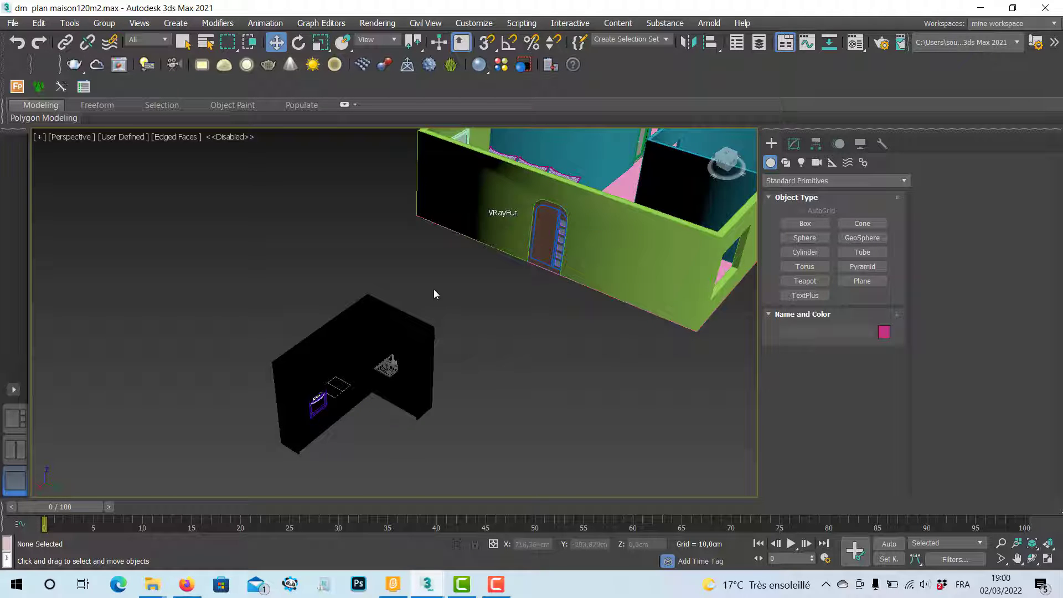
left_click_drag(237, 469, 253, 464)
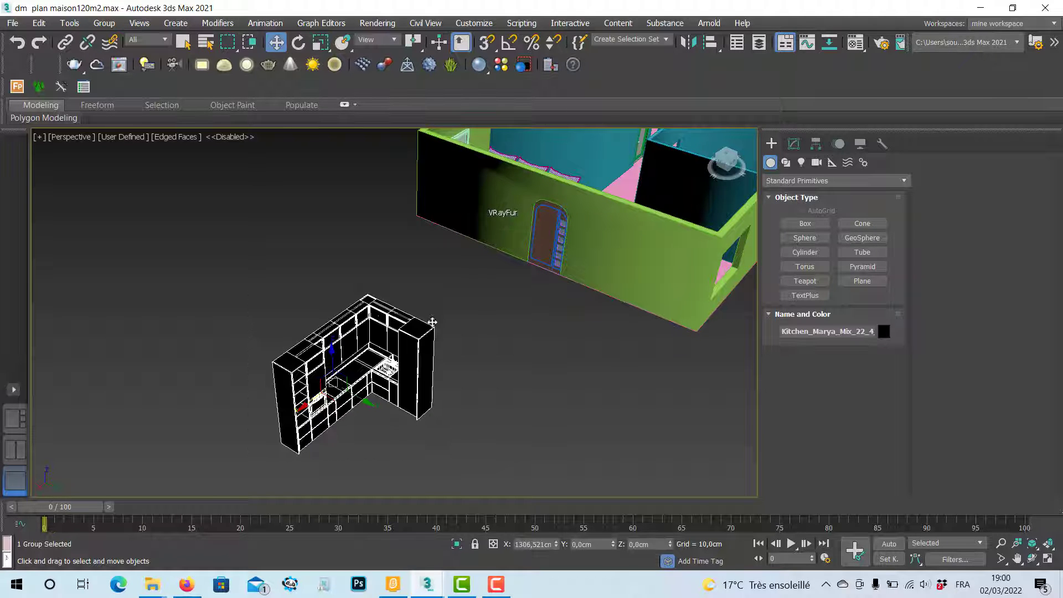
left_click_drag(444, 287, 253, 471)
left_click(457, 545)
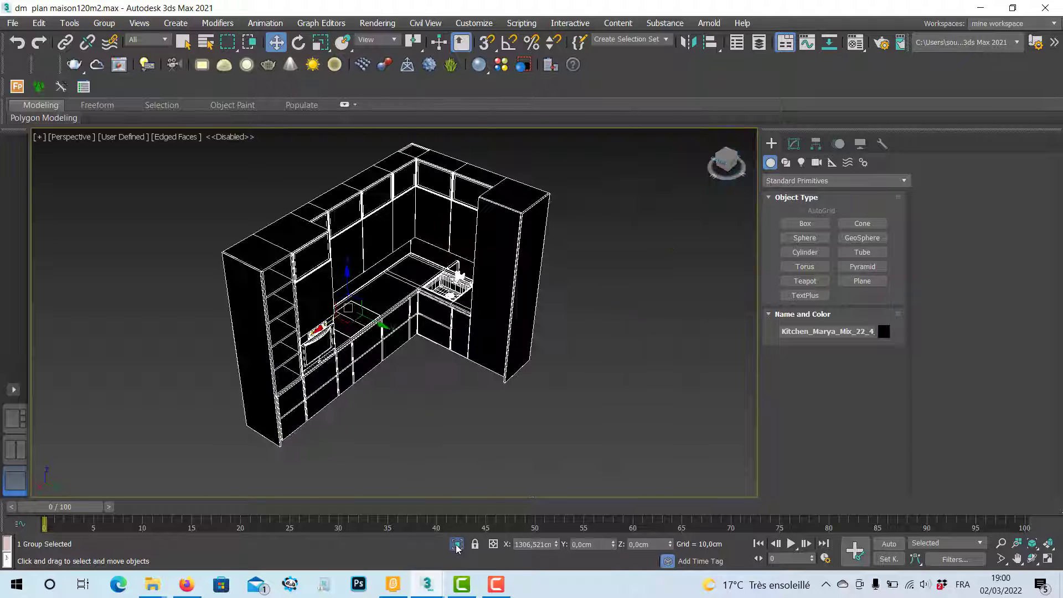
left_click(411, 391)
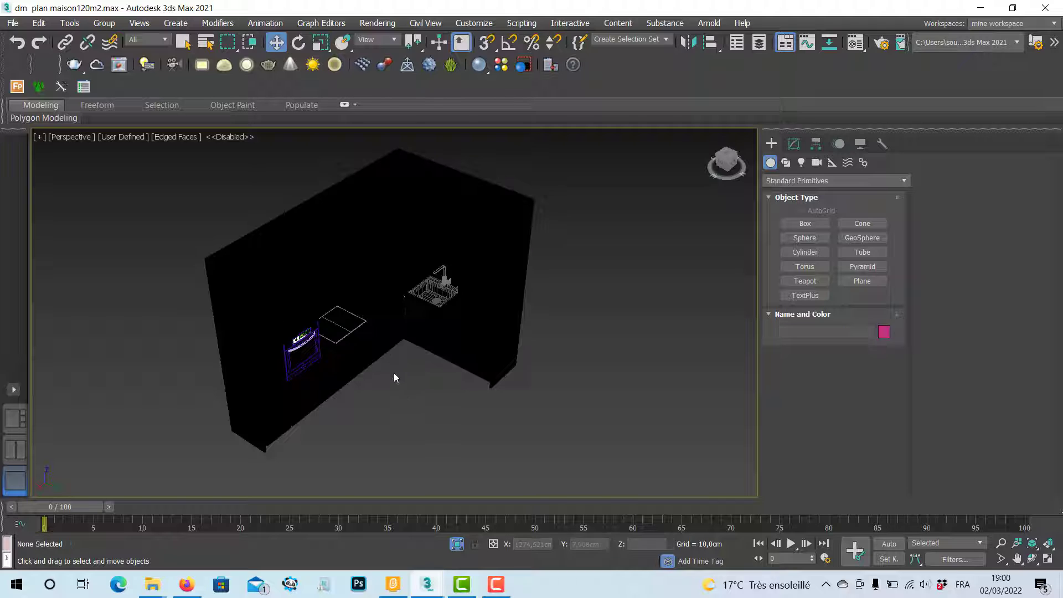
Assign the pink VRay material, Material #13, to the whole kitchen group and deselect it
left_click(371, 364)
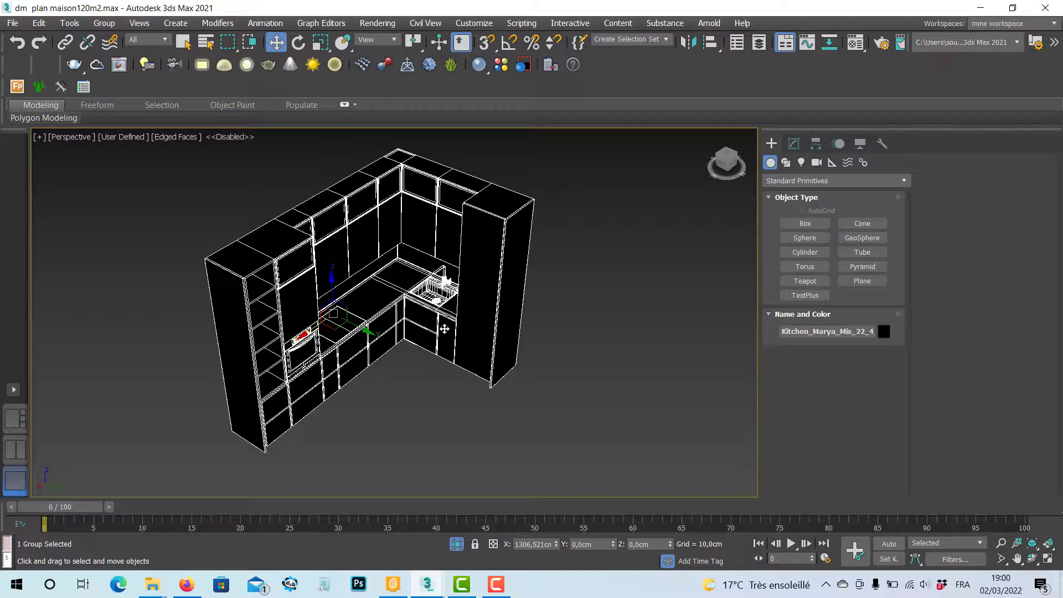
key("m")
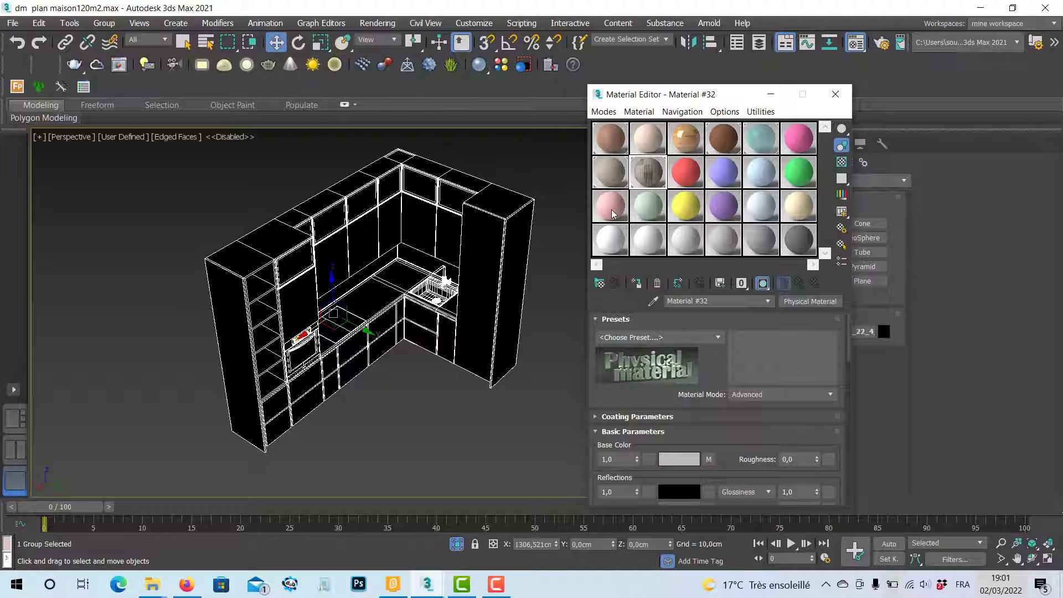
left_click(613, 213)
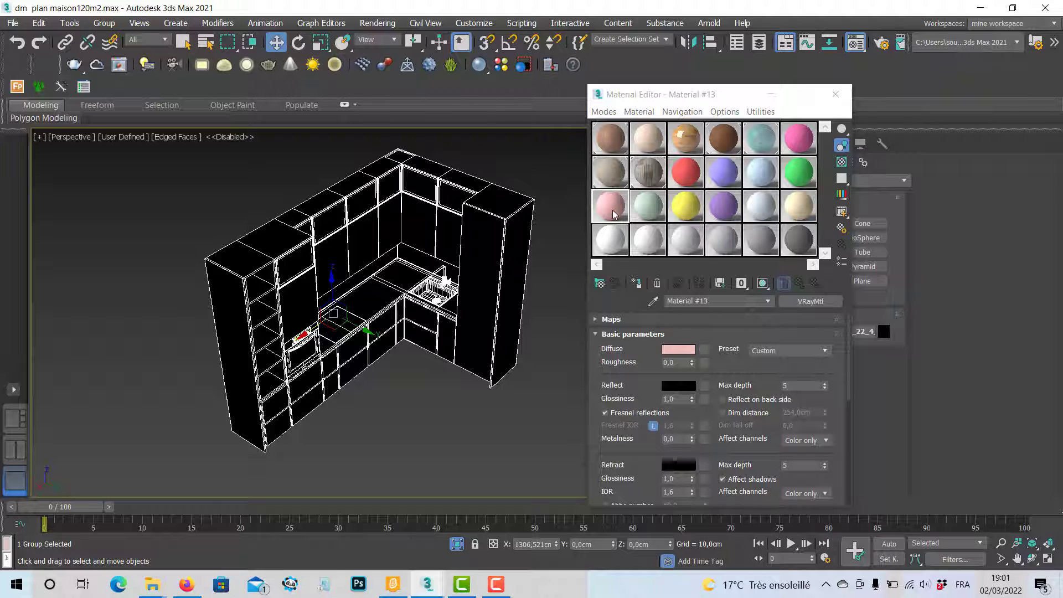
left_click(636, 283)
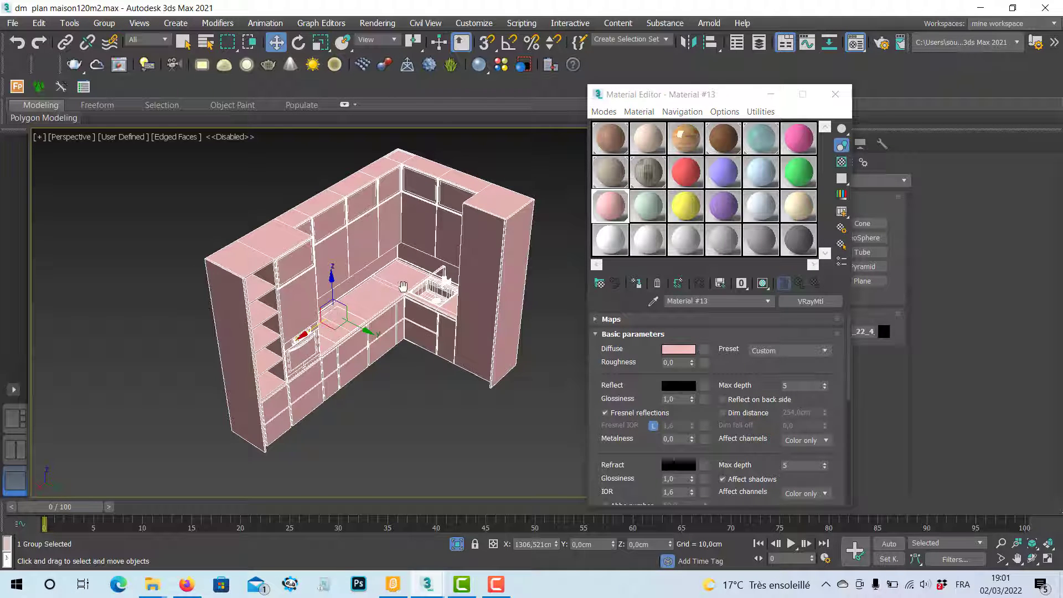
middle_click_drag(403, 285, 348, 338, "alt")
left_click(351, 423)
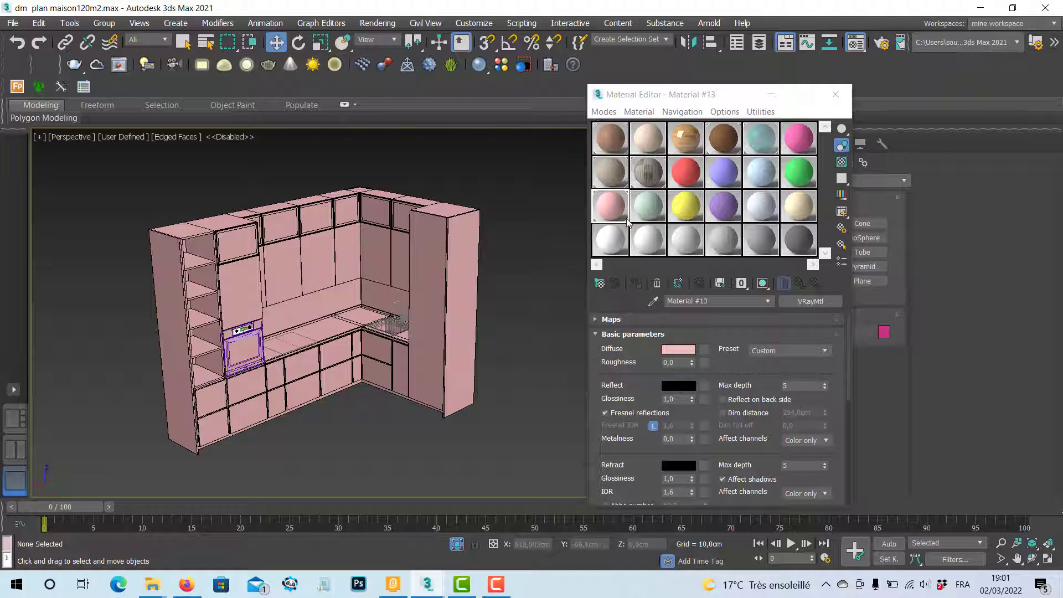
Change the diffuse colour of the pale green Material #14 to a neutral grey, RGB 98, 98, 98
left_click(653, 222)
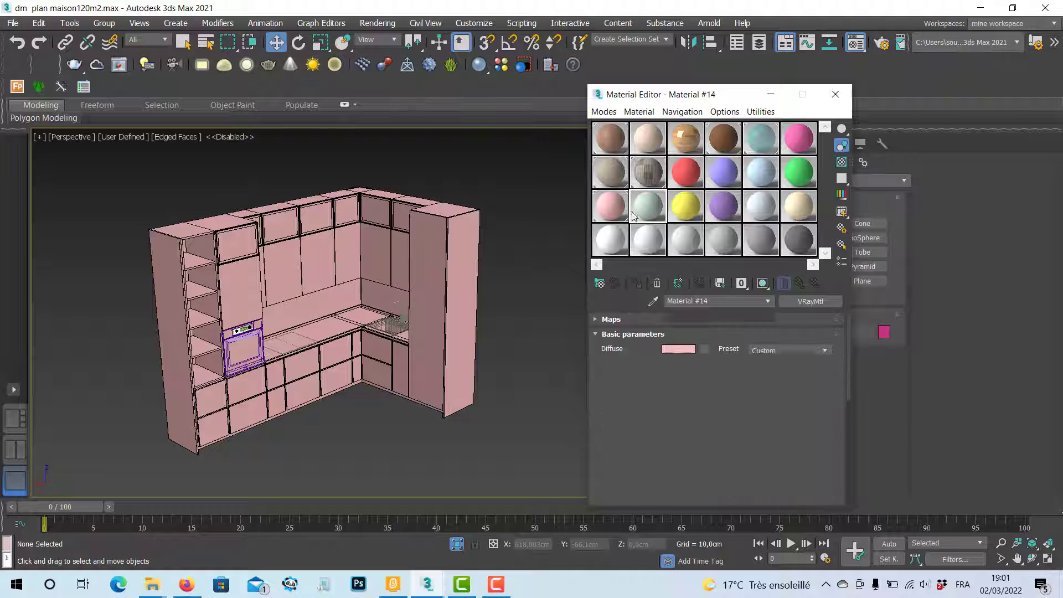
left_click(678, 350)
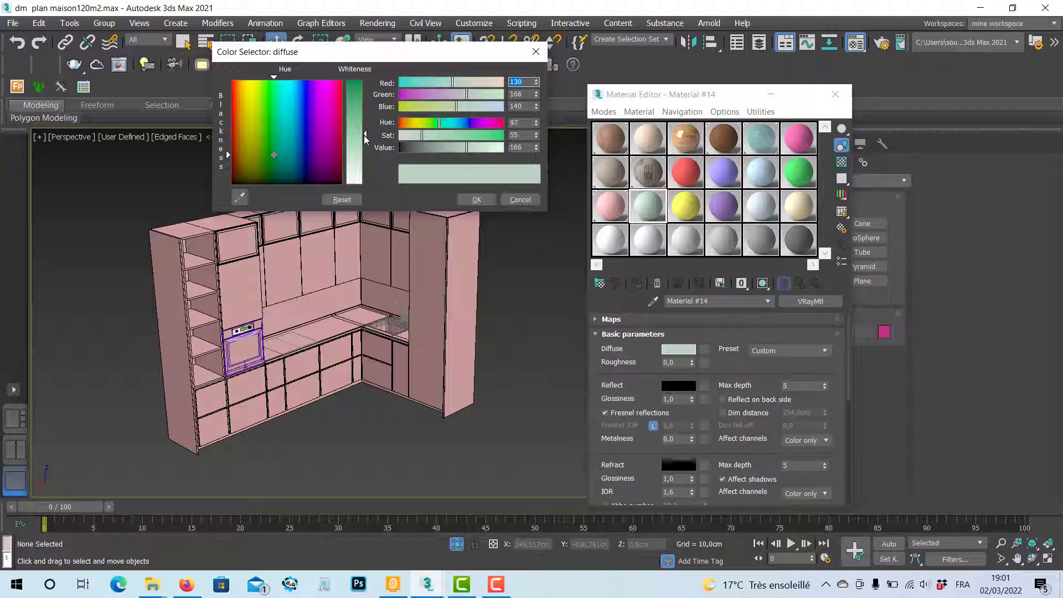
left_click_drag(364, 135, 365, 164)
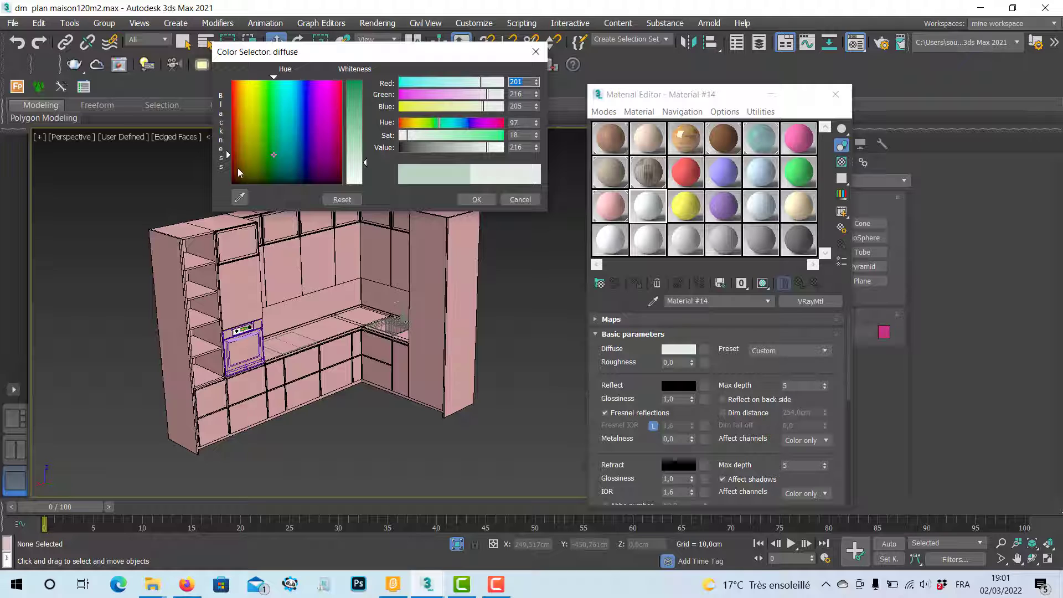
left_click_drag(238, 169, 231, 184)
left_click_drag(366, 168, 366, 120)
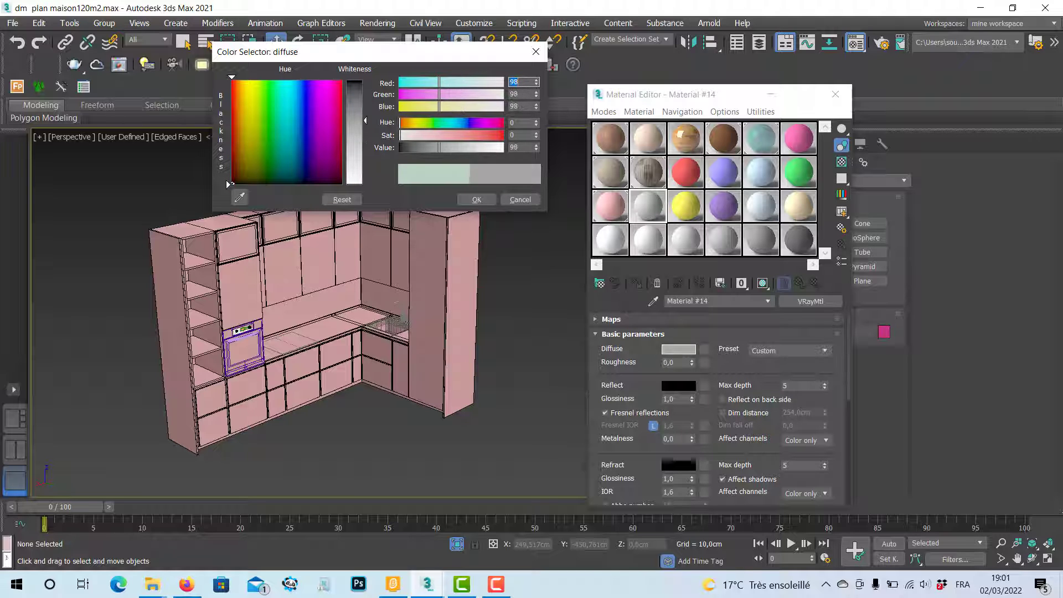
left_click(476, 199)
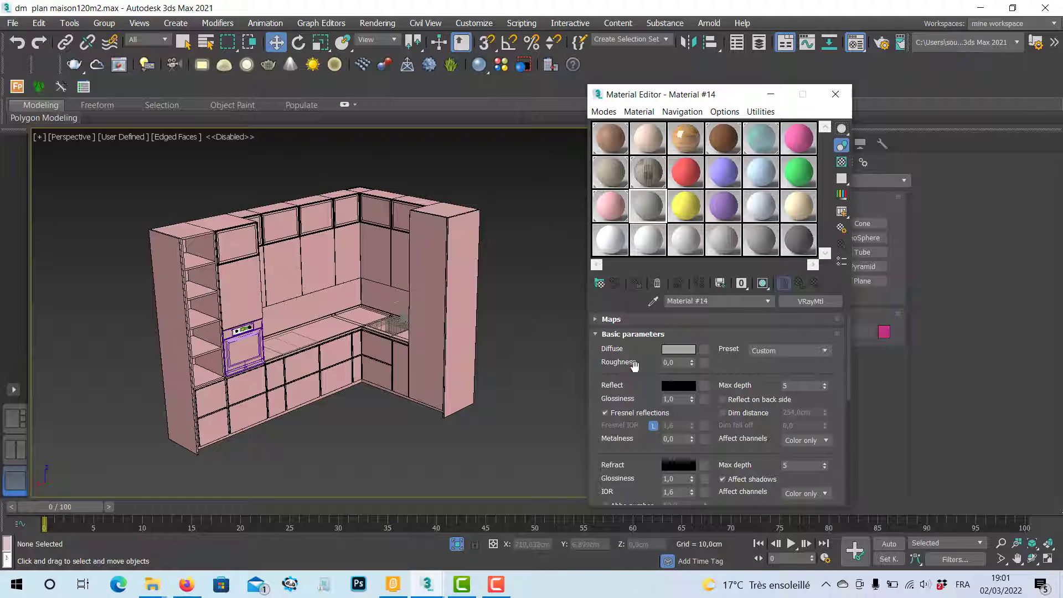
Set Material #14's reflection colour to pure white (255) and its reflection glossiness to 0.9
left_click(680, 387)
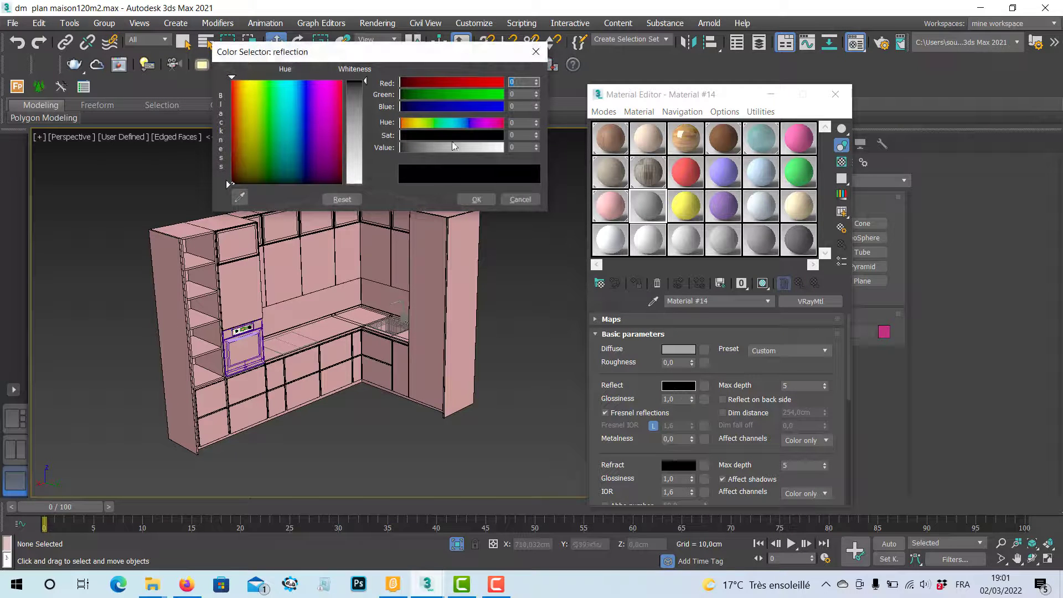
left_click_drag(372, 81, 367, 185)
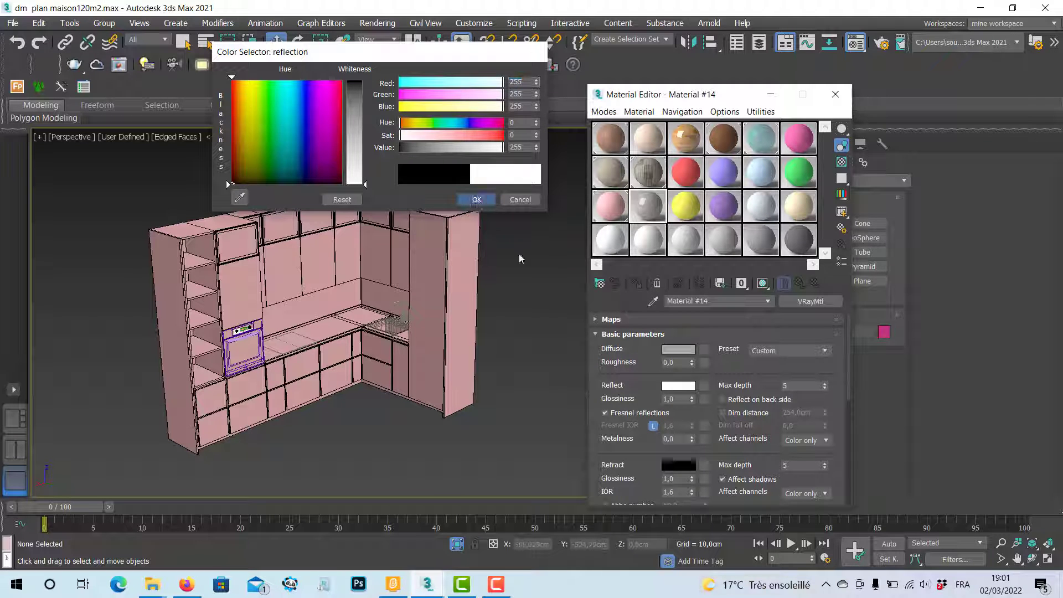
left_click(476, 199)
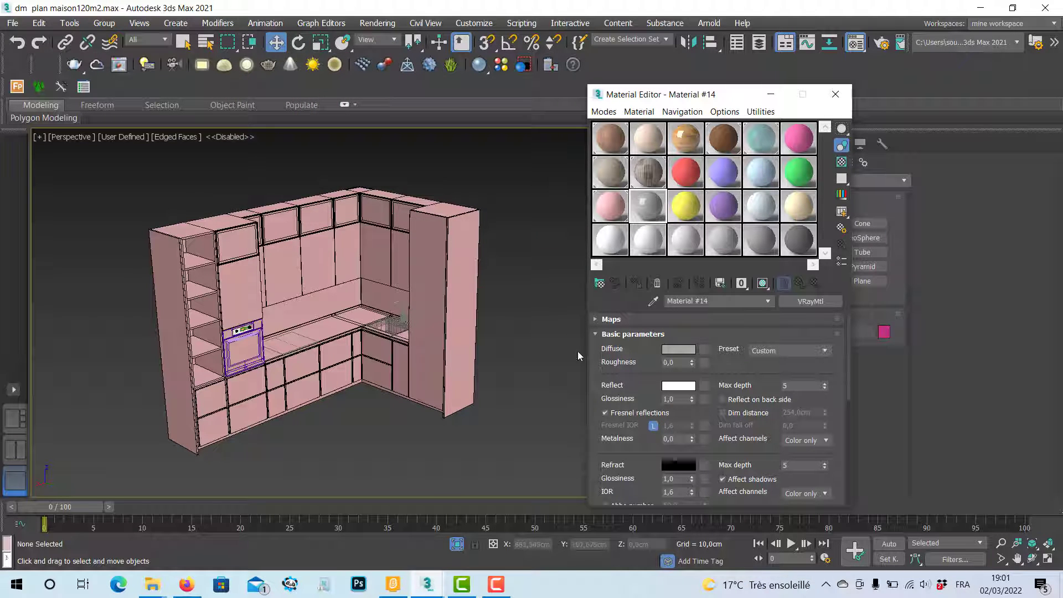
left_click(692, 402)
left_click(683, 401)
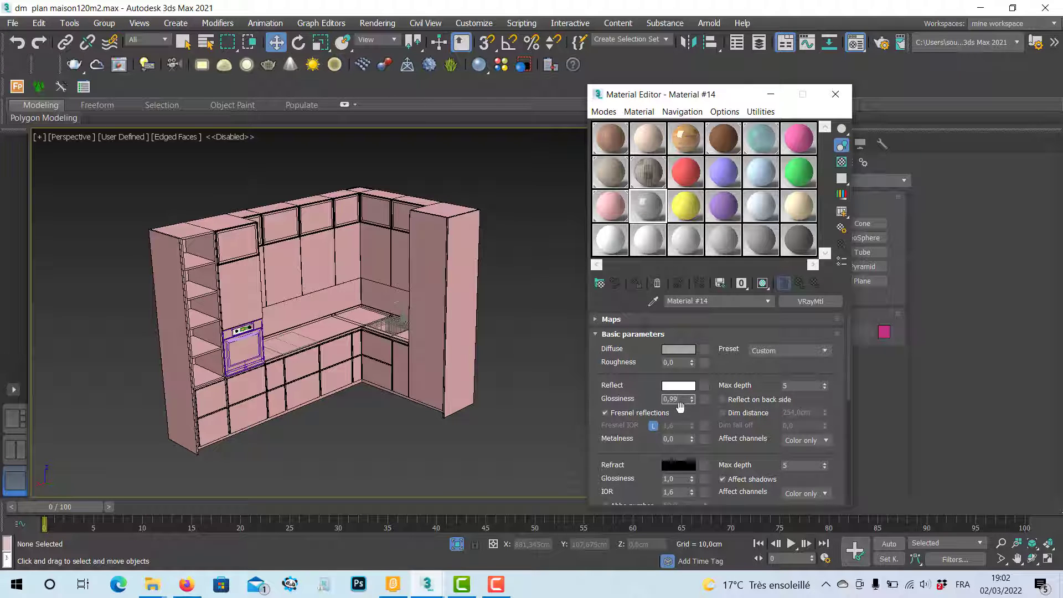
key("BackSpace")
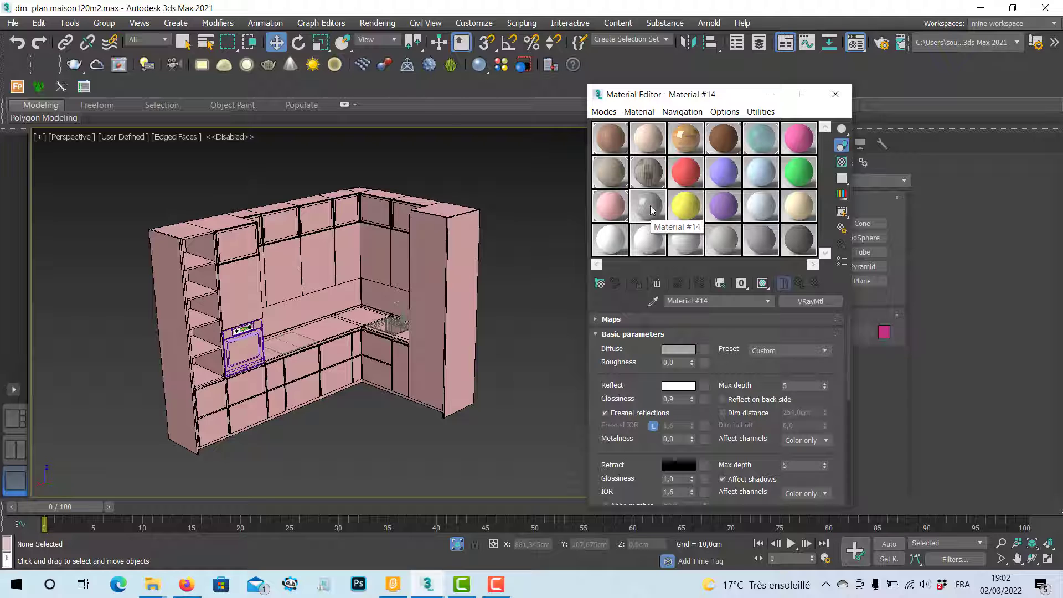
Rename the grey reflective Material #14 as metal and select the yellow Material #15
scroll(398, 359, "up", 3)
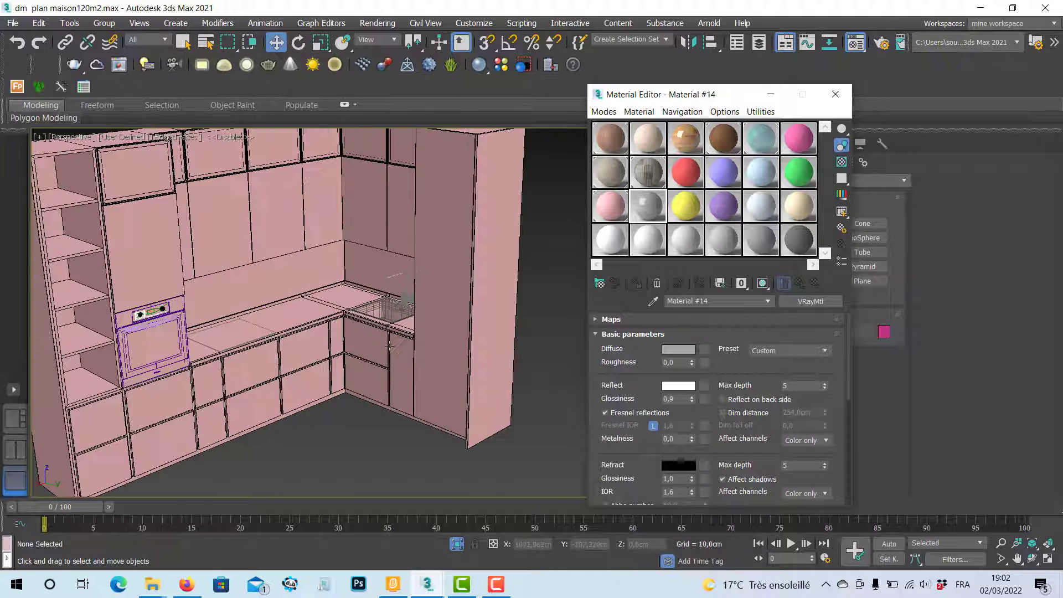
middle_click_drag(390, 346, 348, 365)
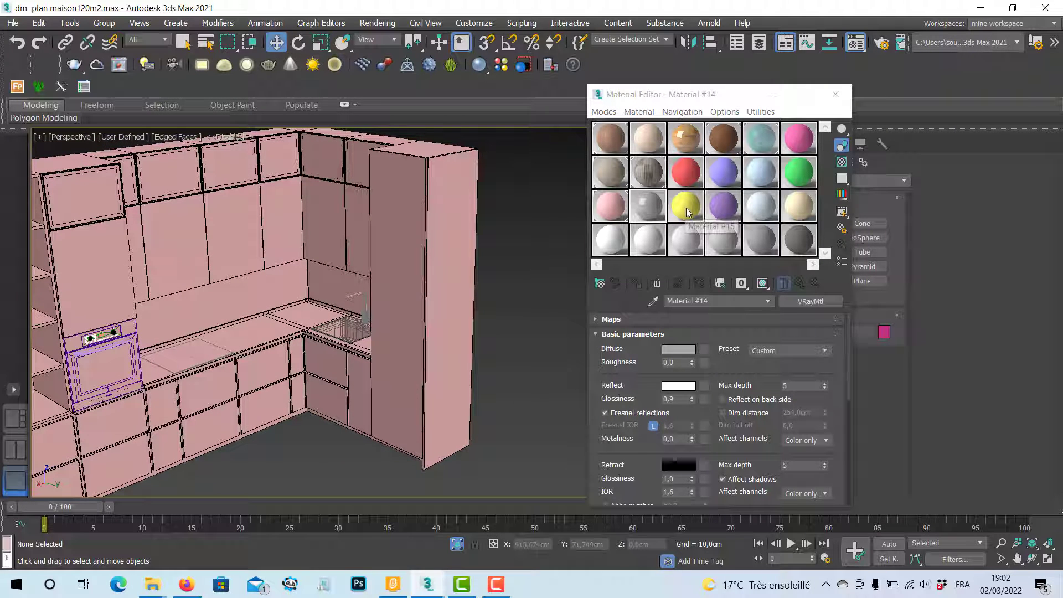
left_click(648, 210)
left_click(647, 210)
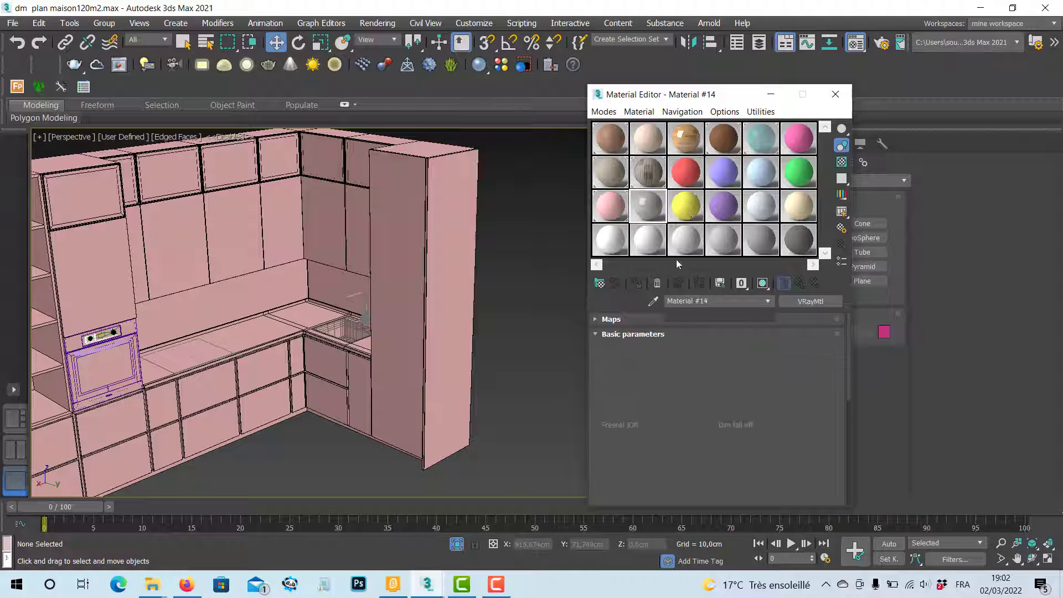
left_click(718, 303)
type("m")
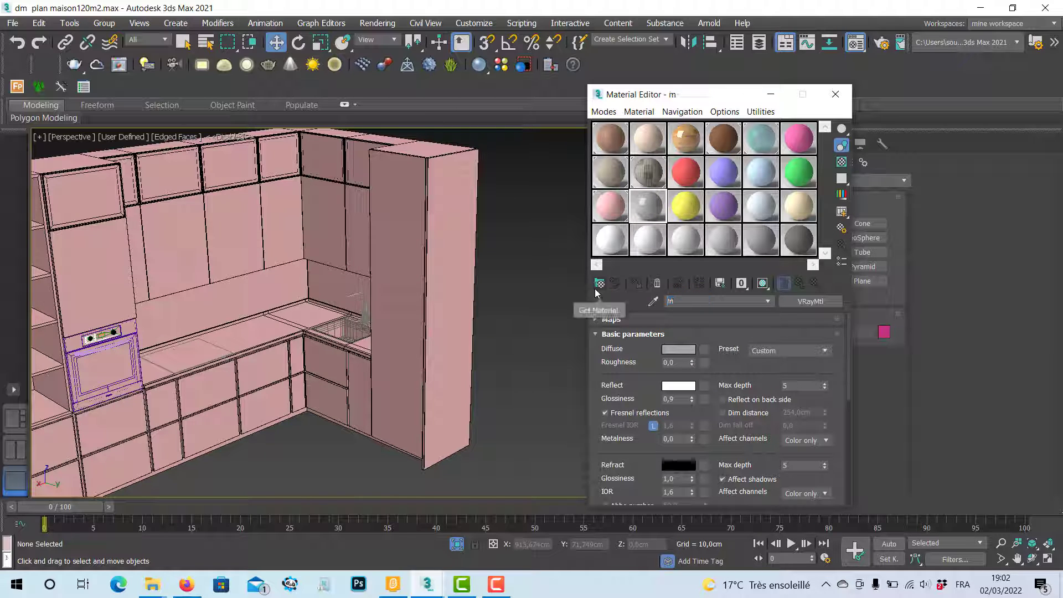
type("etal")
left_click(689, 212)
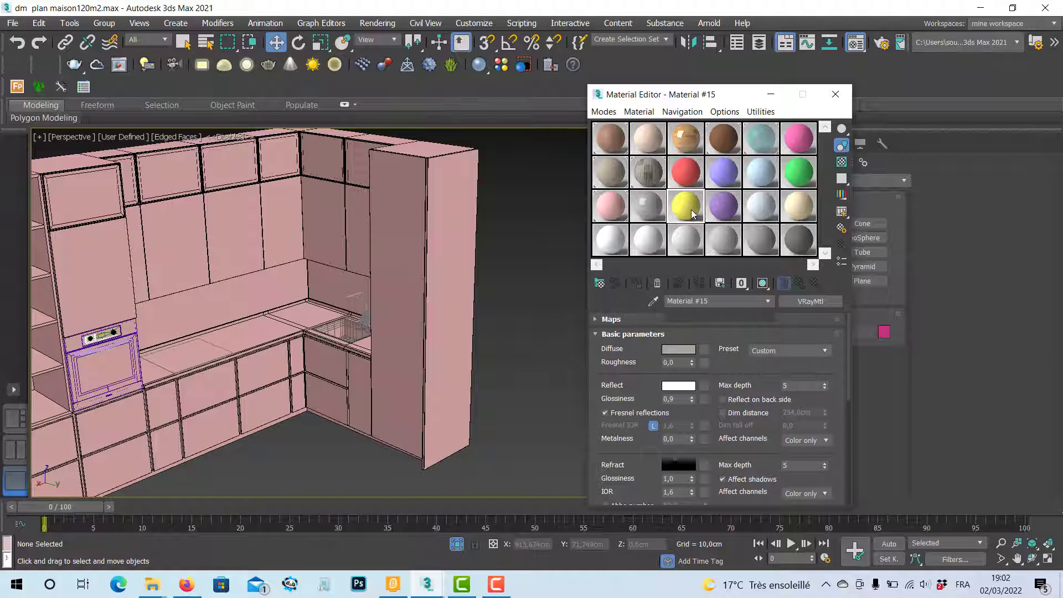
Change the diffuse colour of the yellow Material #15 to near-pure white, RGB 254, 254, 254
left_click(679, 350)
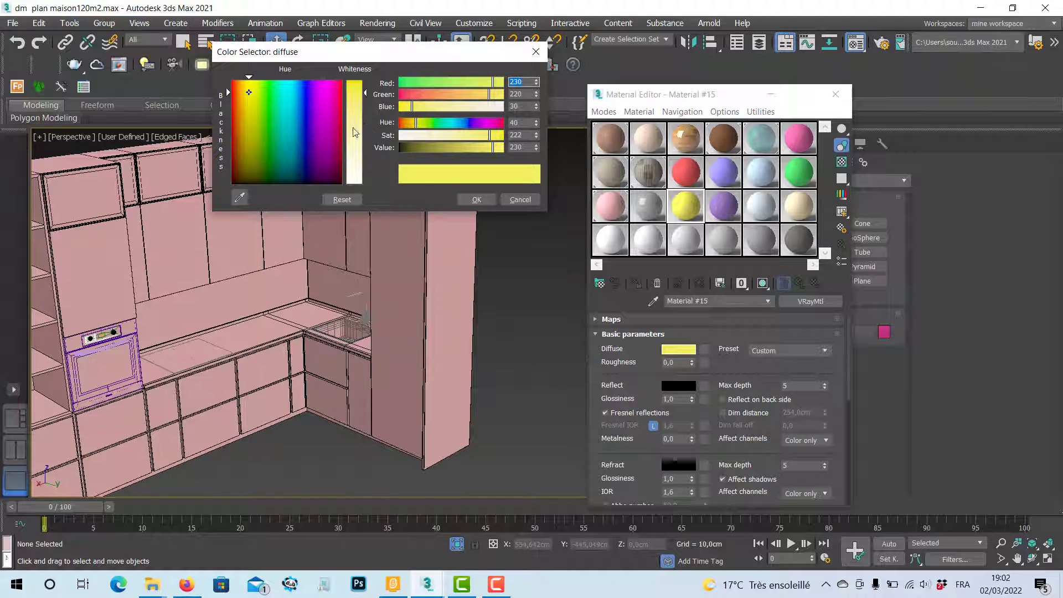
left_click_drag(248, 93, 232, 184)
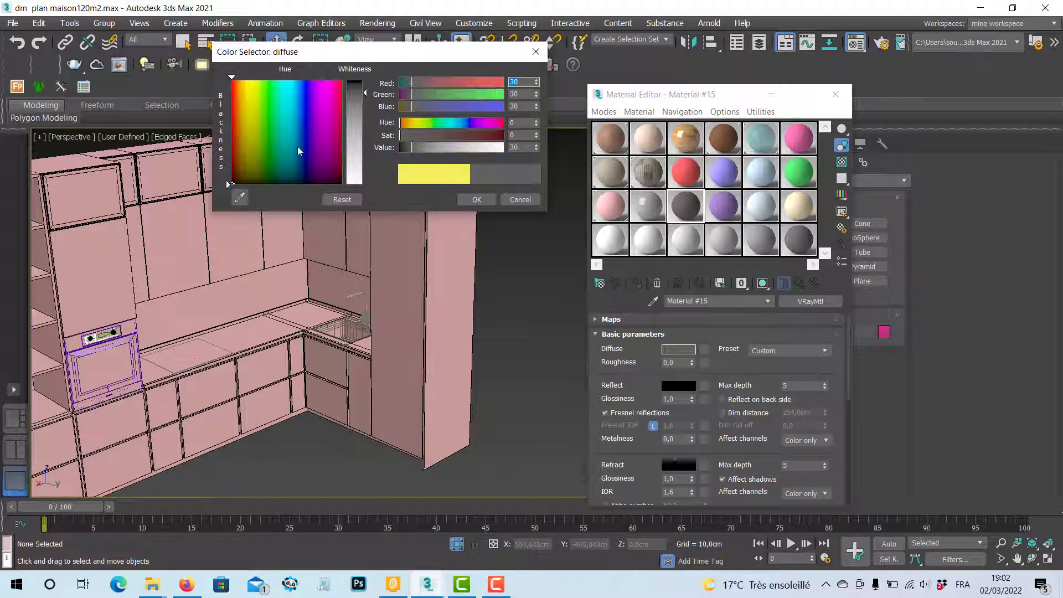
left_click_drag(364, 97, 366, 184)
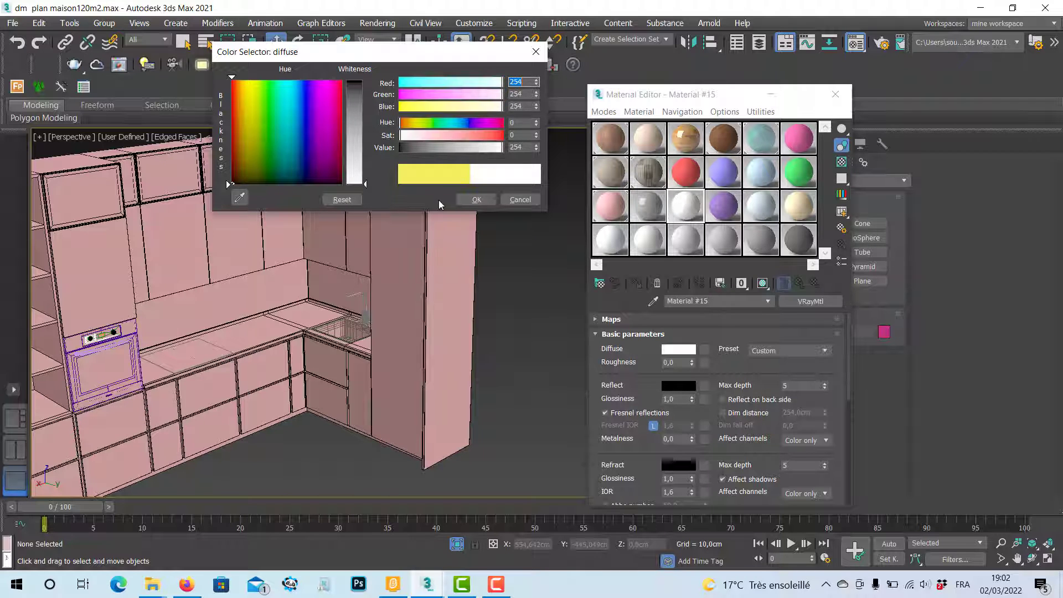
left_click(477, 201)
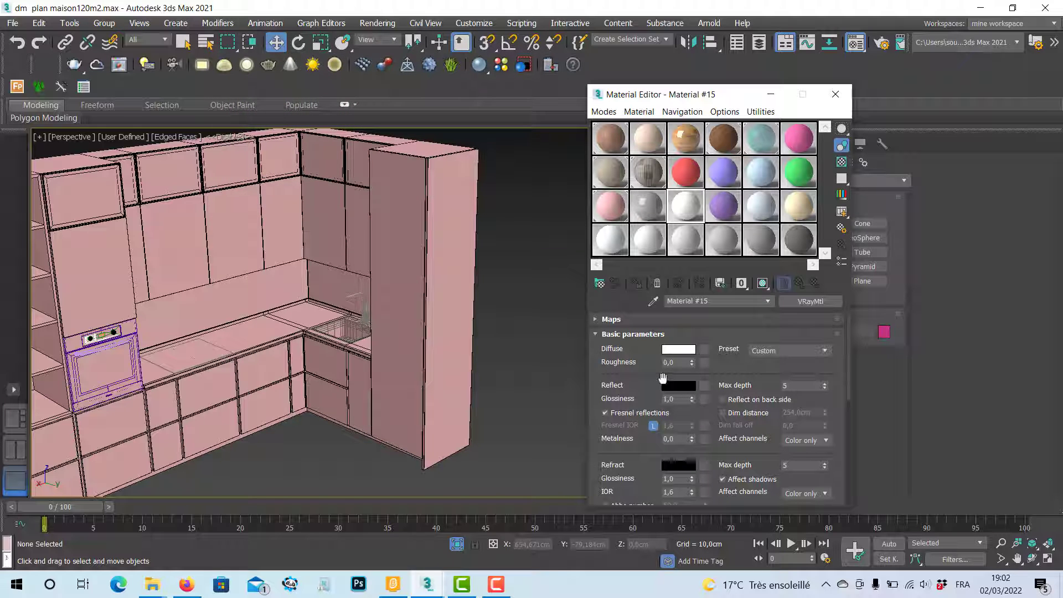
Set Material #15's refraction colour to pure white (255) and turn on the sample slot's background
left_click(678, 466)
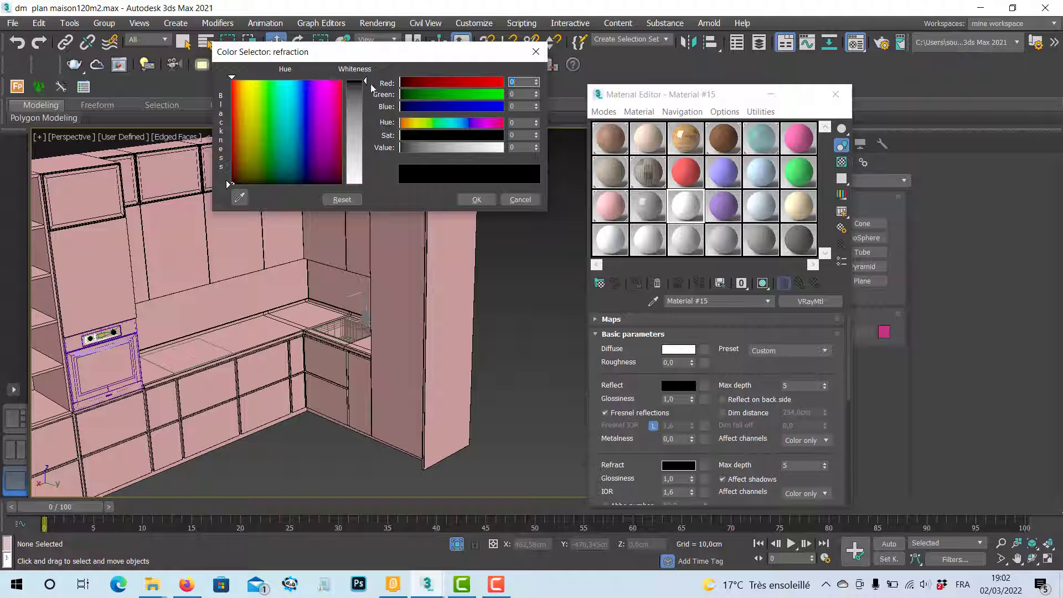
left_click_drag(366, 81, 382, 188)
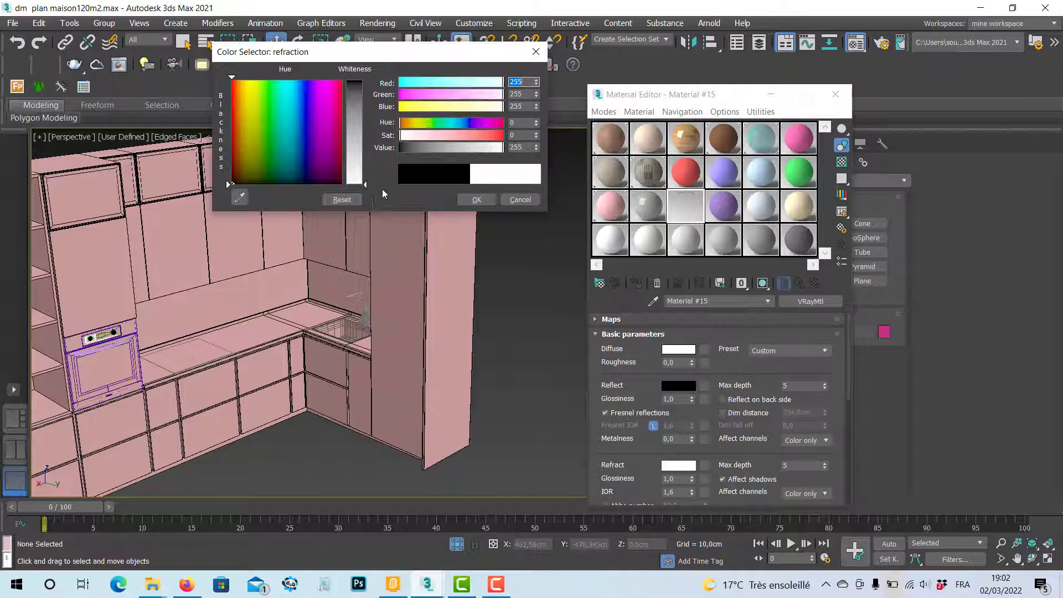
left_click(478, 202)
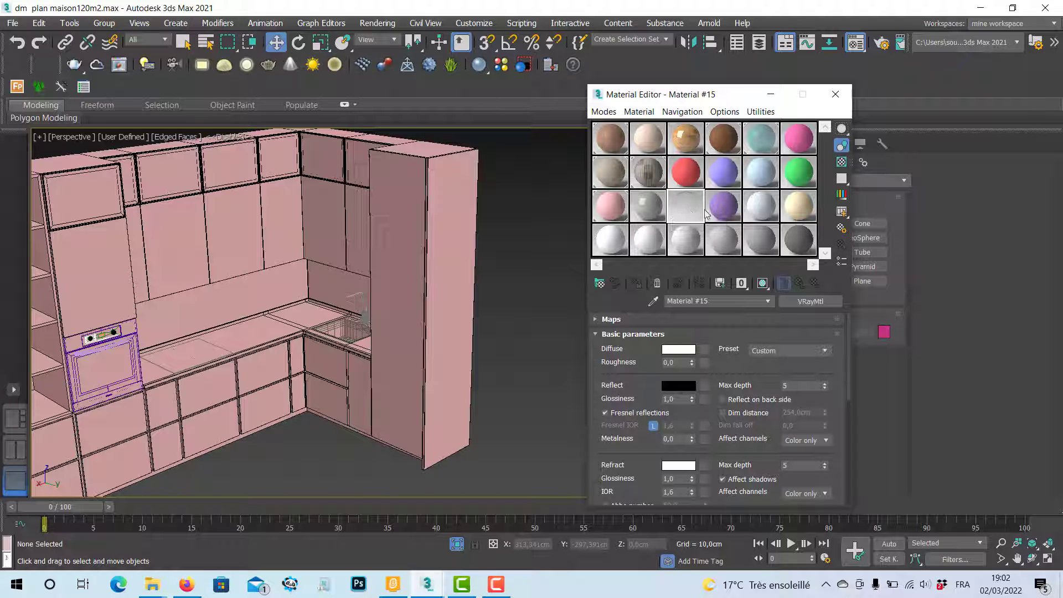
left_click(843, 164)
left_click(843, 164)
Ungroup the whole kitchen group into separate objects and deselect everything
left_click(105, 371)
middle_click_drag(131, 355, 210, 344)
right_click(210, 345)
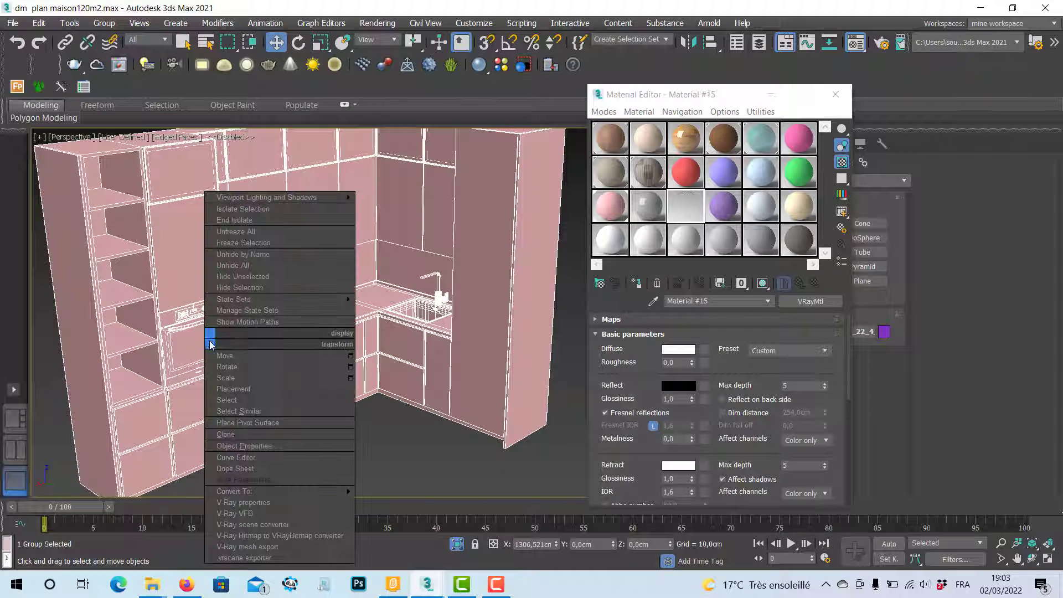
left_click(105, 27)
left_click(106, 25)
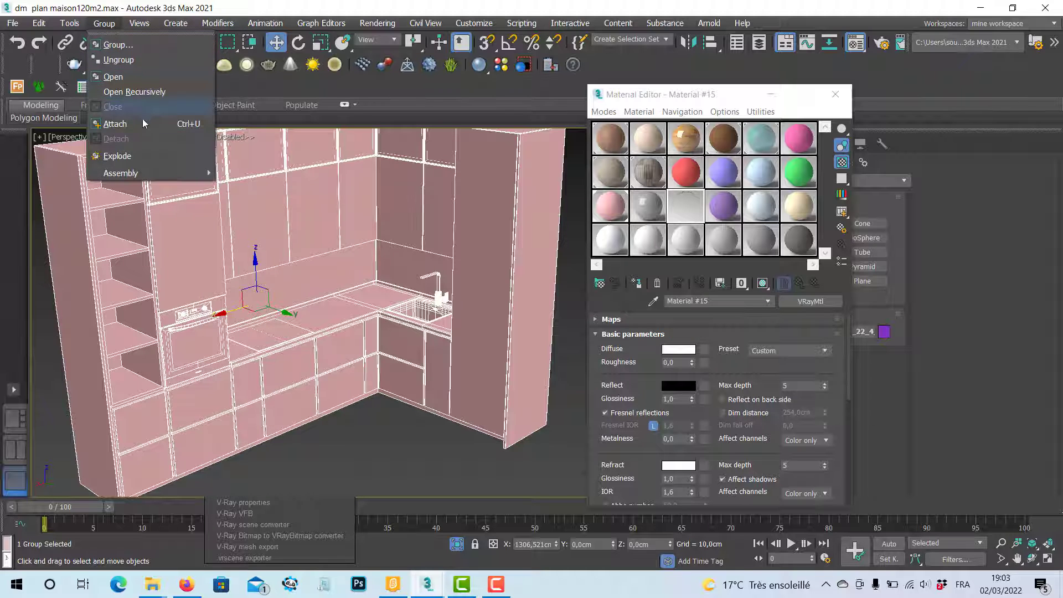
left_click(141, 60)
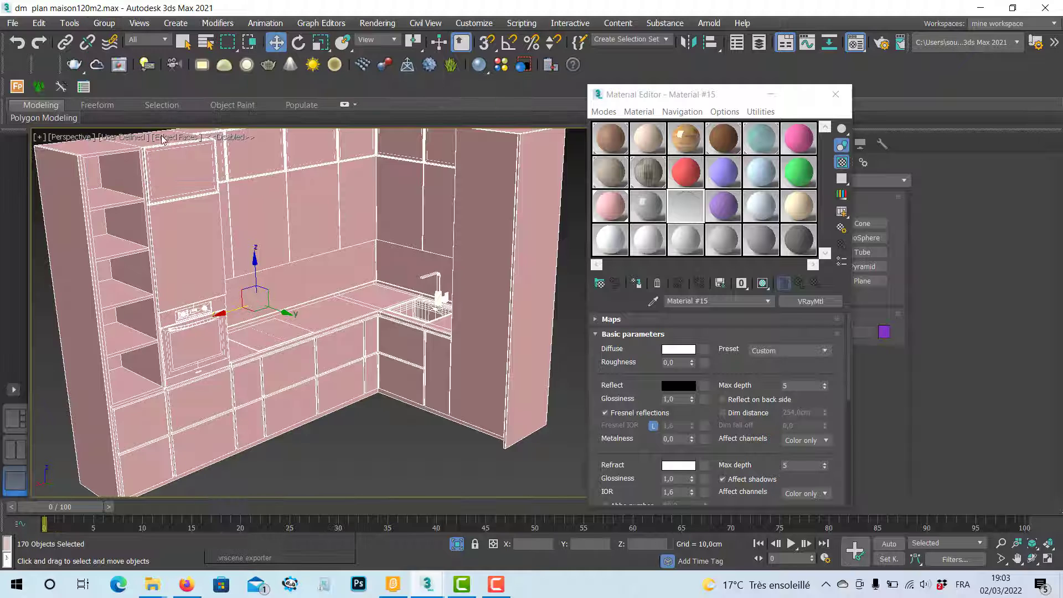
middle_click_drag(322, 350, 312, 358, "alt")
left_click(348, 449)
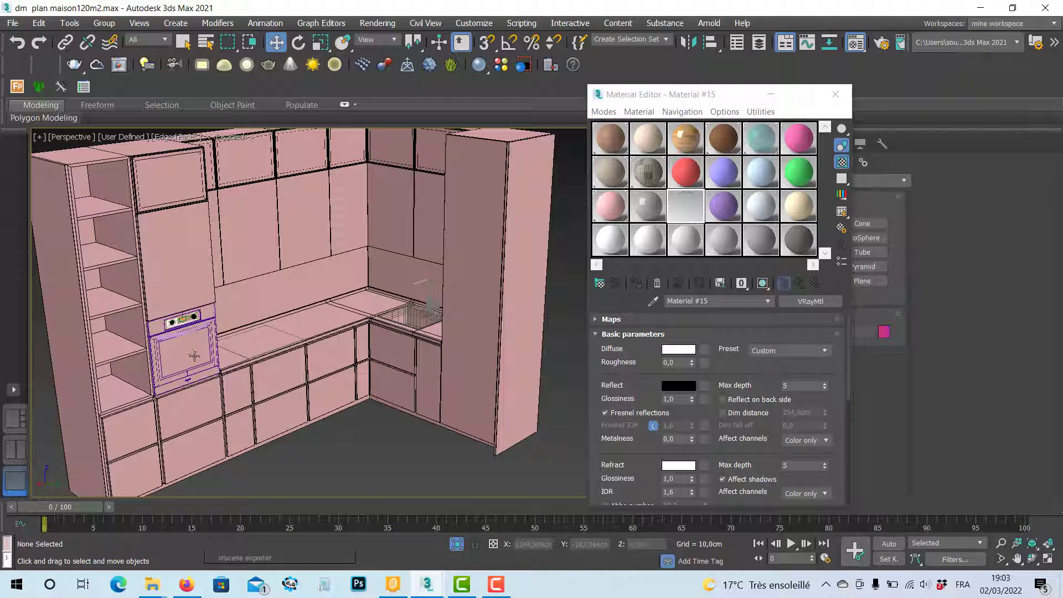
Pull the oven door about 63 cm out along the Y axis and undo the move
left_click(186, 354)
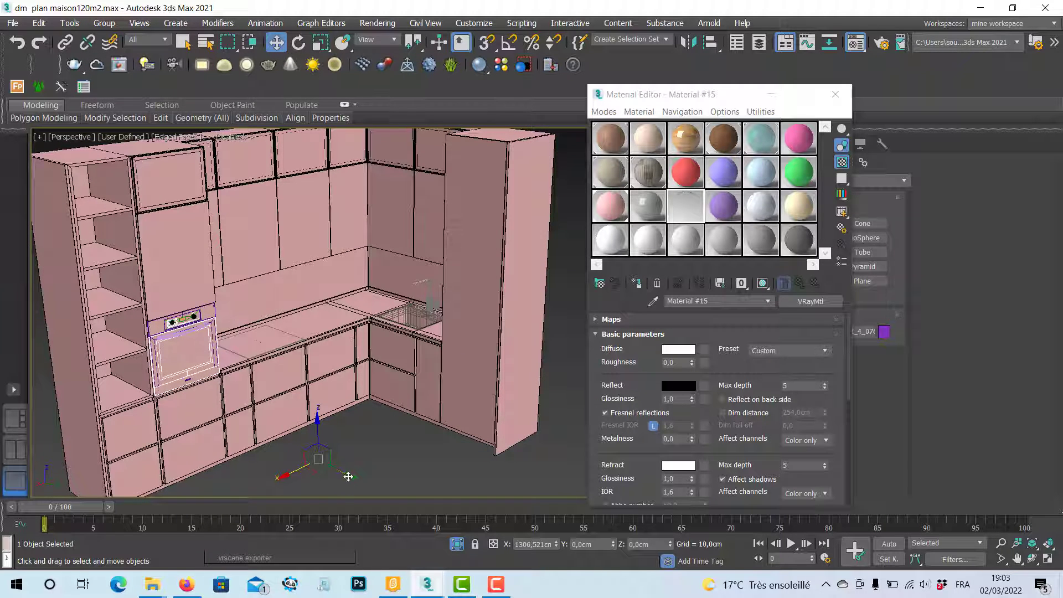
left_click_drag(349, 475, 401, 484)
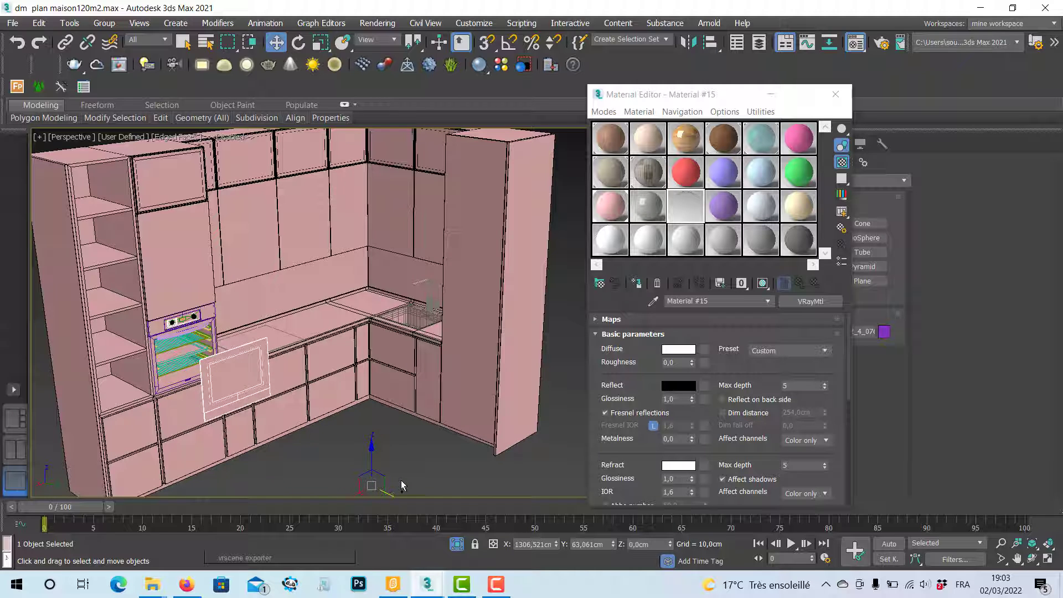
key("ctrl+z")
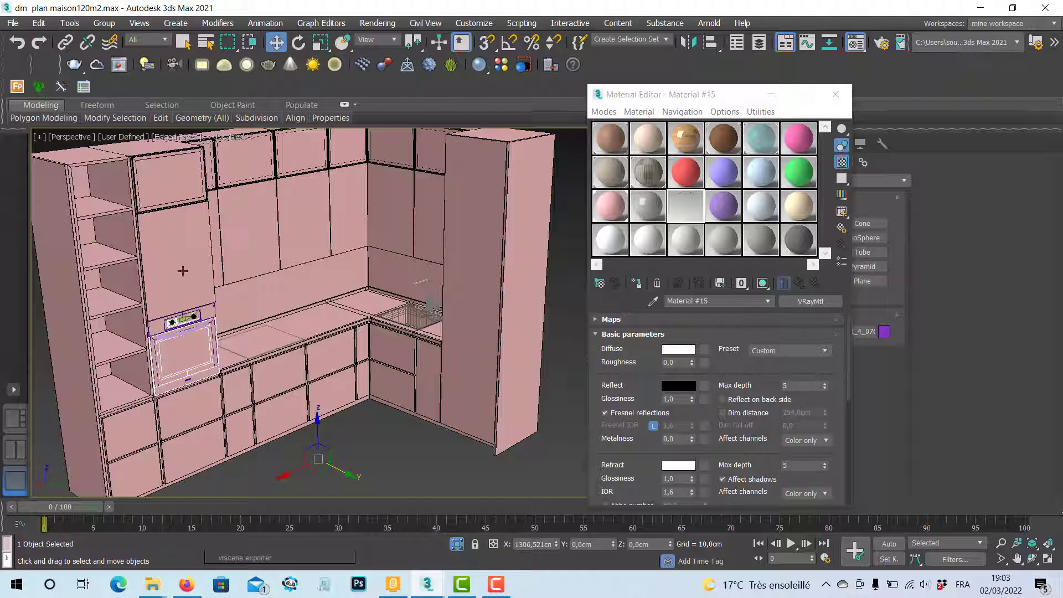
Replace the purple Material #16 with Veneer_B01_120cm from the Wood & Laminate category of the V-Ray Material Library
scroll(320, 313, "down", 3)
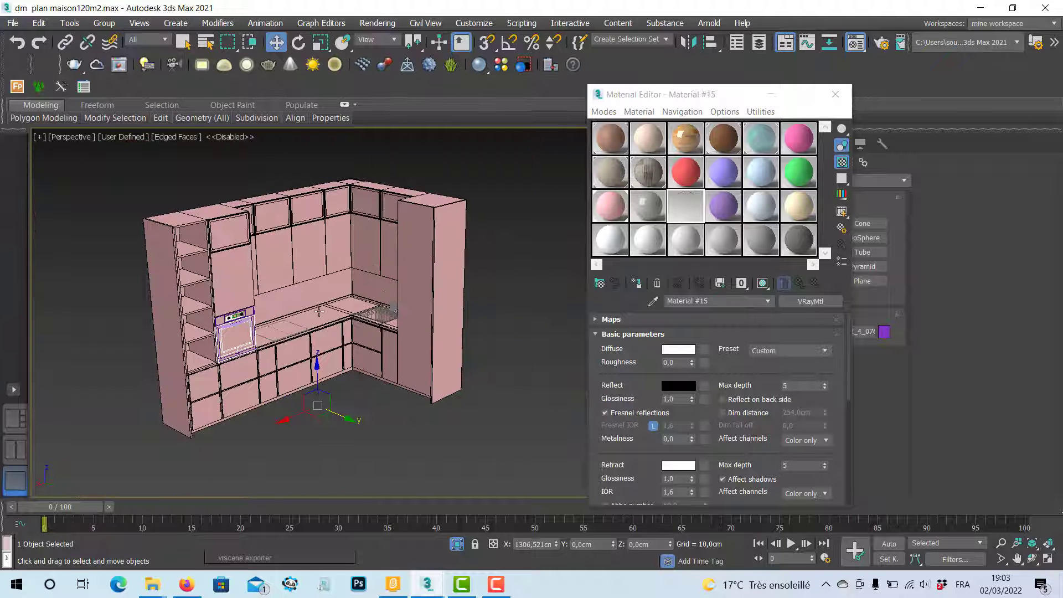
middle_click_drag(355, 306, 289, 353)
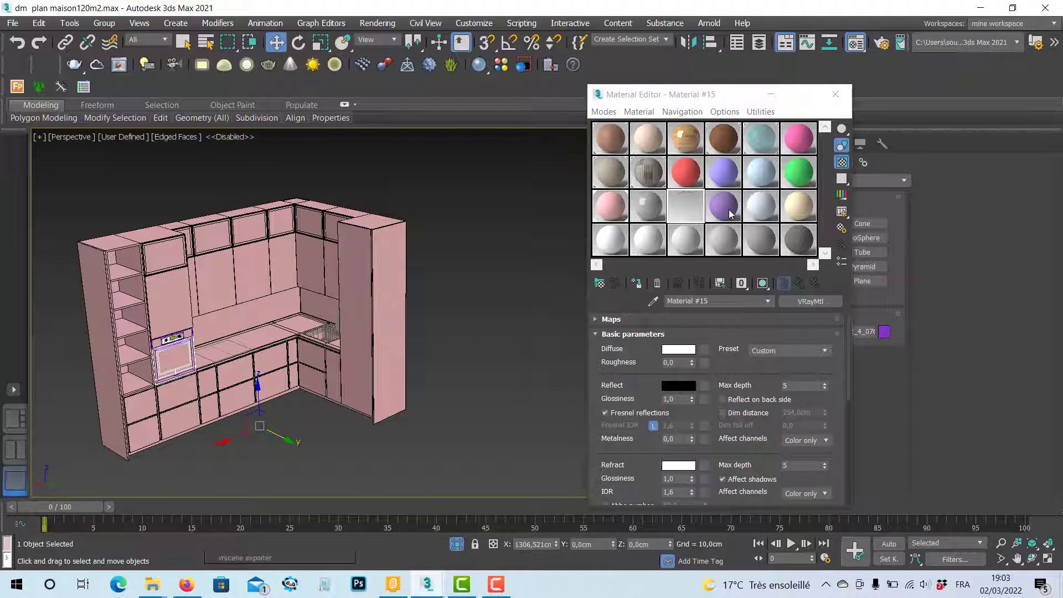
left_click(659, 208)
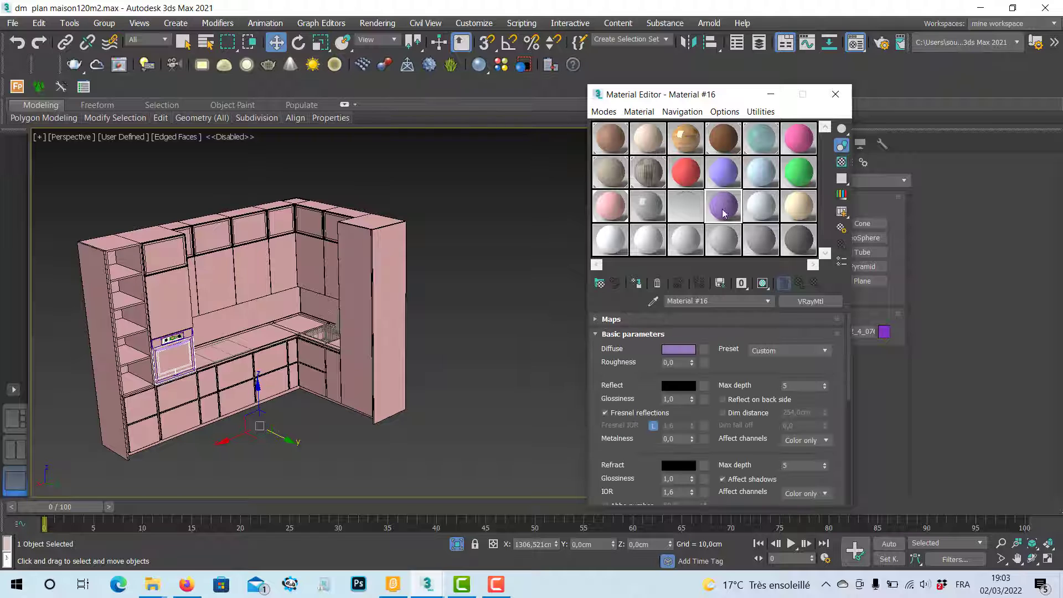
left_click(500, 66)
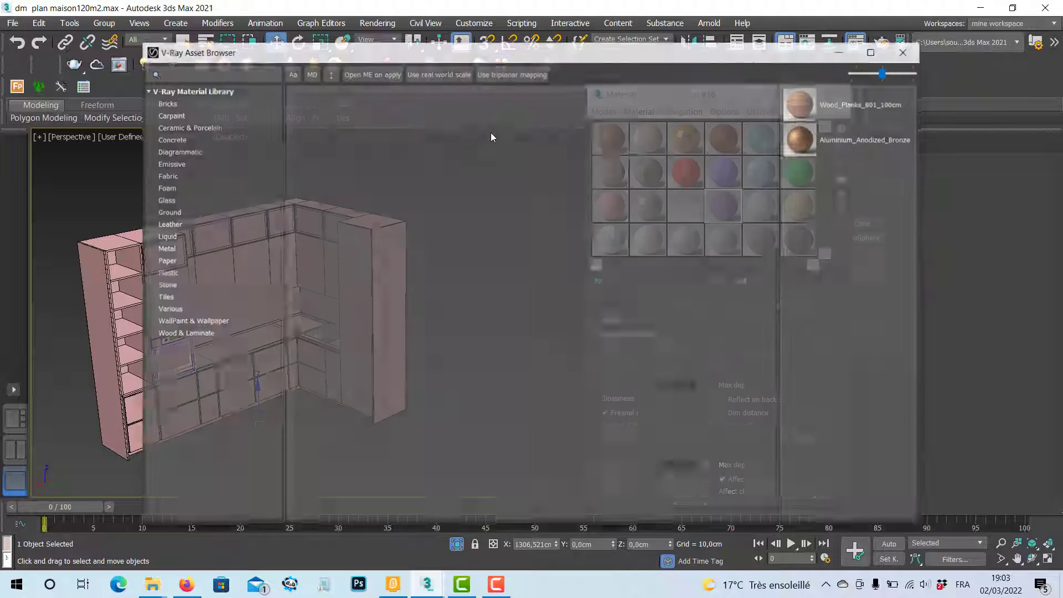
left_click(192, 334)
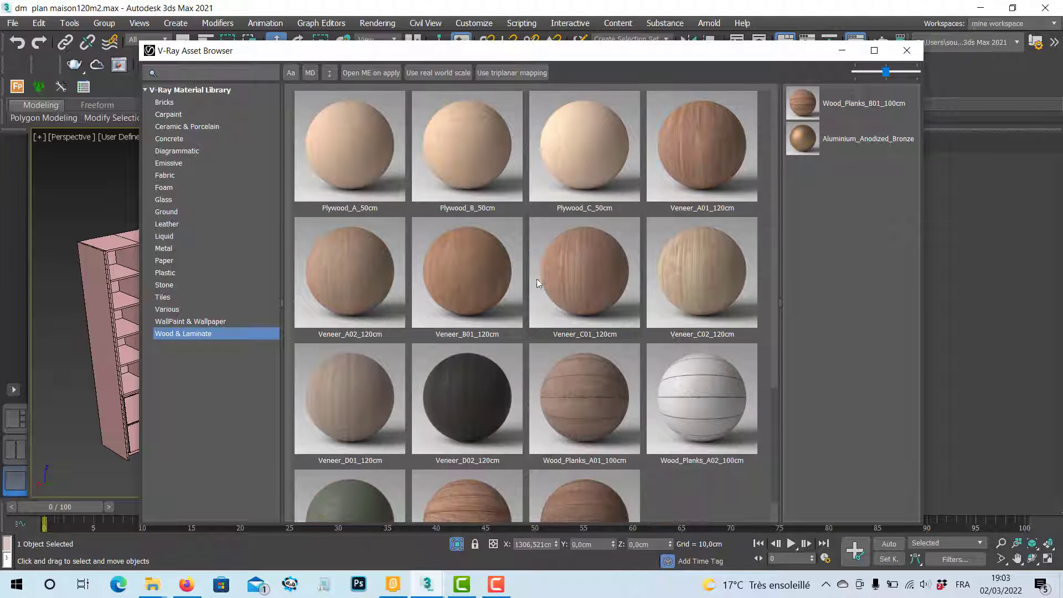
right_click(471, 281)
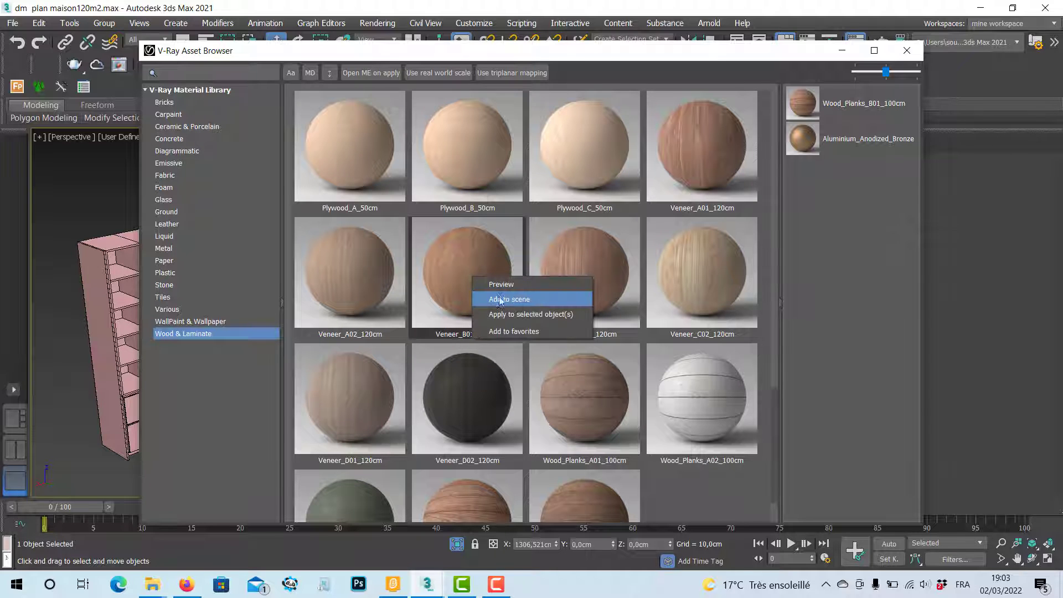
left_click(540, 300)
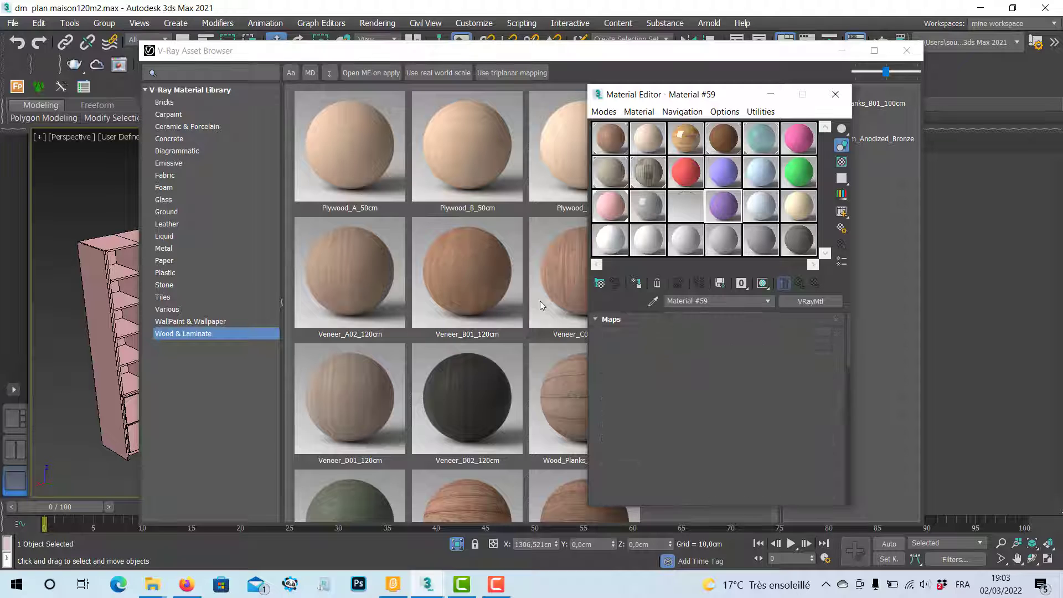
left_click(900, 51)
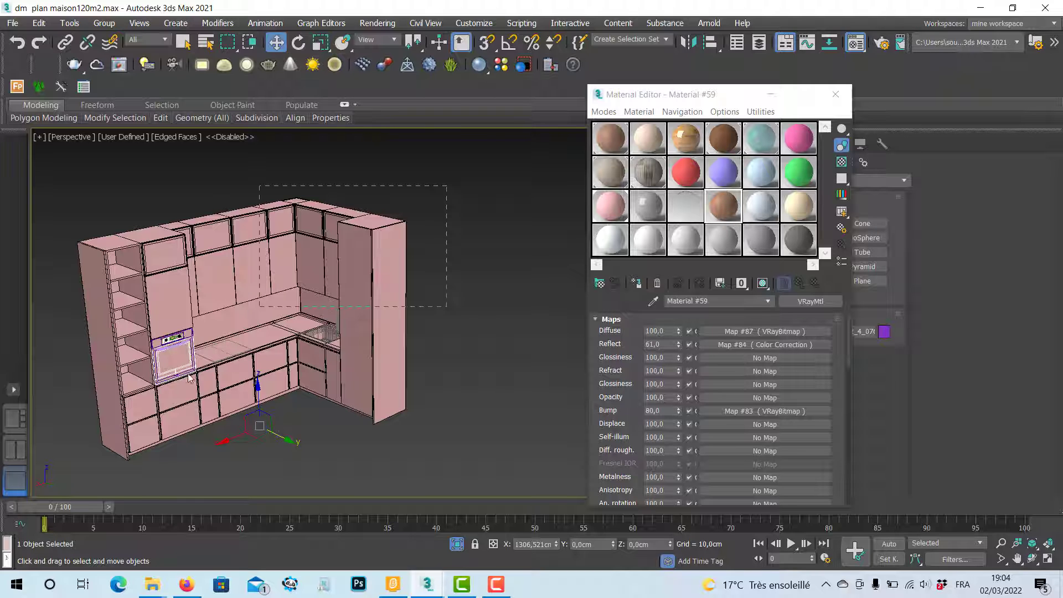
Assign the wood veneer Material #59 to all kitchen objects, show its texture in the viewport, and deselect them
left_click_drag(189, 377, 97, 463)
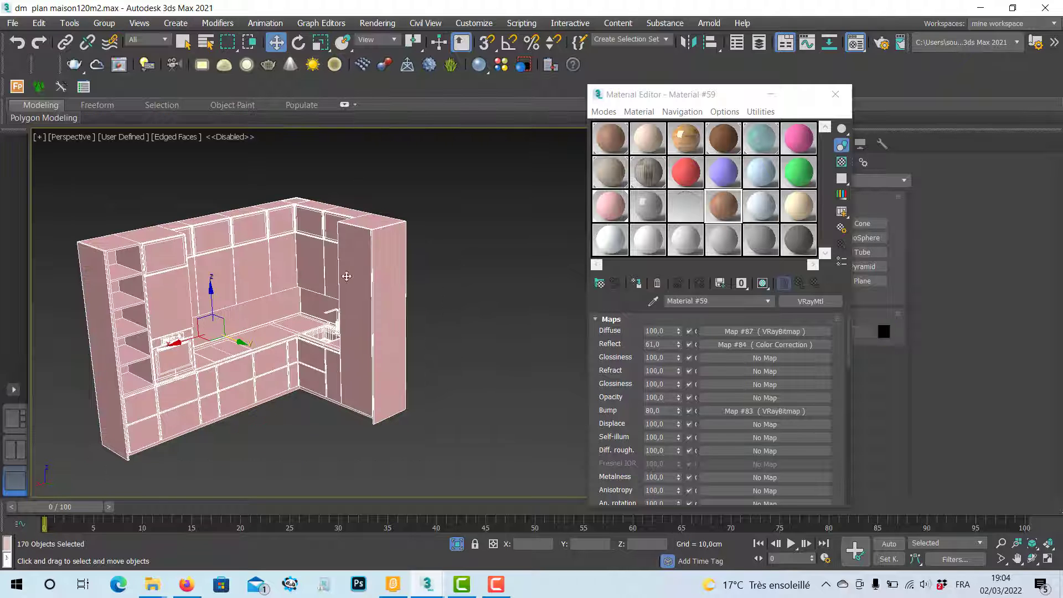
left_click(727, 203)
left_click(637, 284)
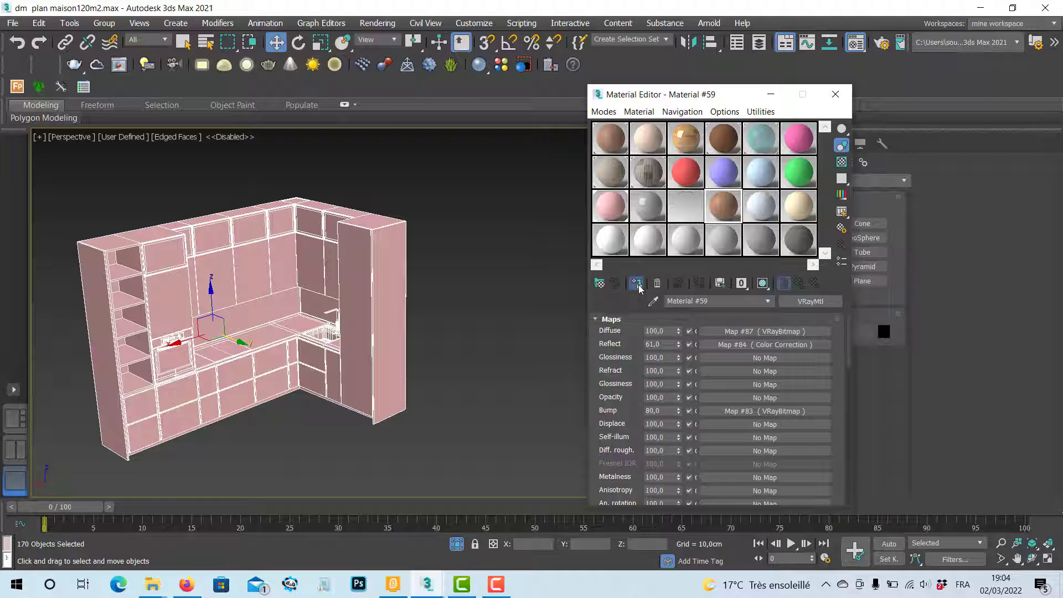
left_click(762, 286)
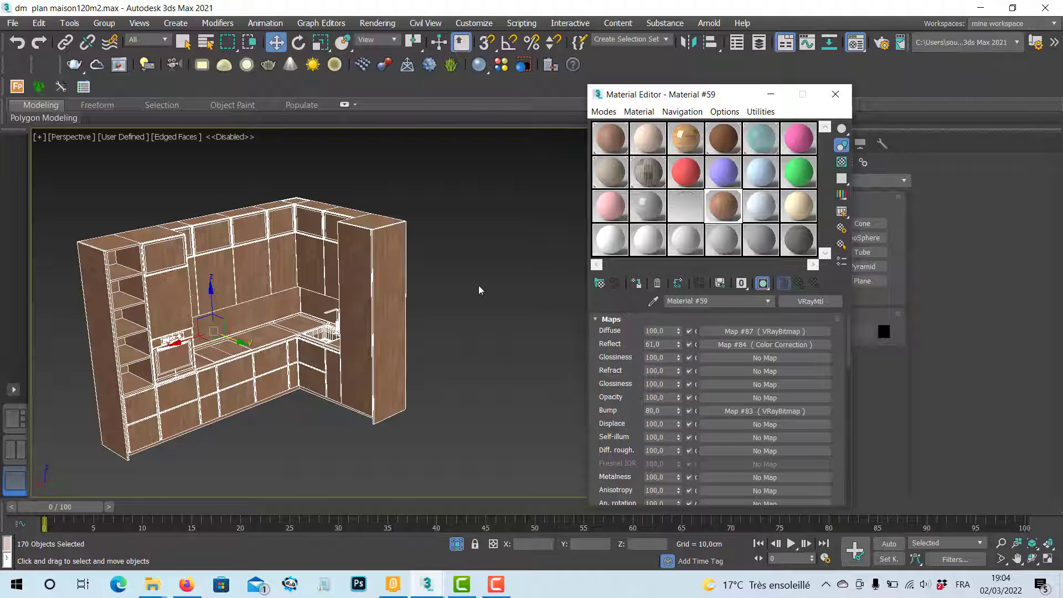
middle_click_drag(172, 329, 227, 309)
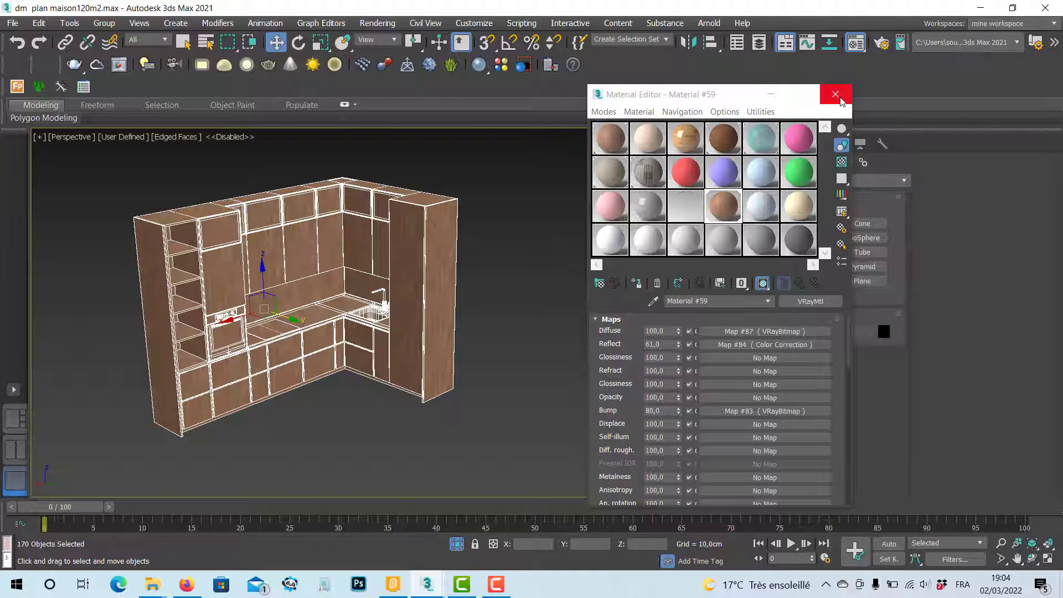
left_click(409, 416)
Select the oven door, move the Material Editor off the modify settings, and enter the door's Polygon level
scroll(249, 346, "up", 5)
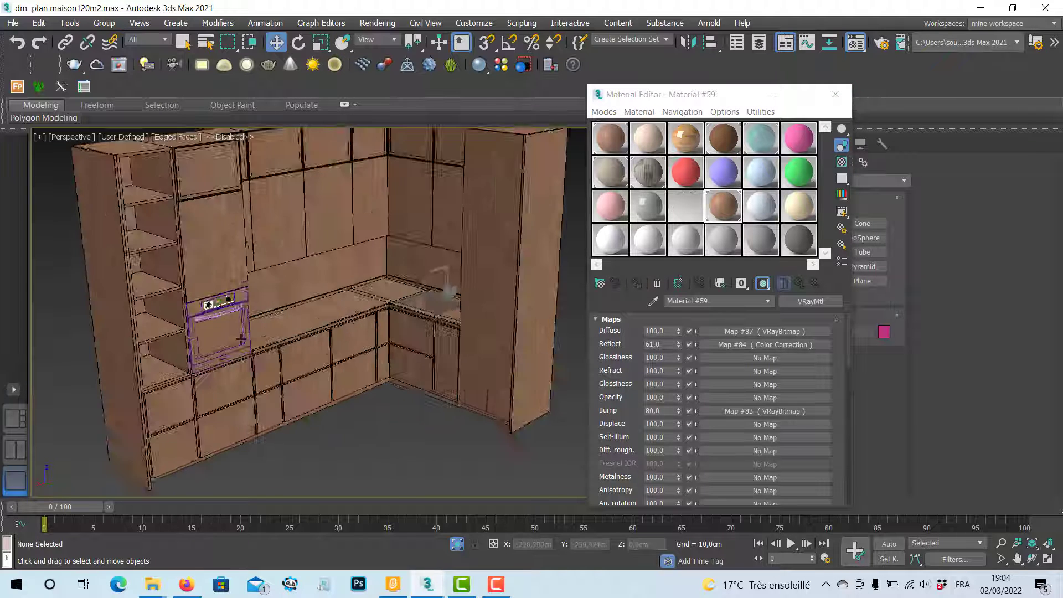
left_click(209, 324)
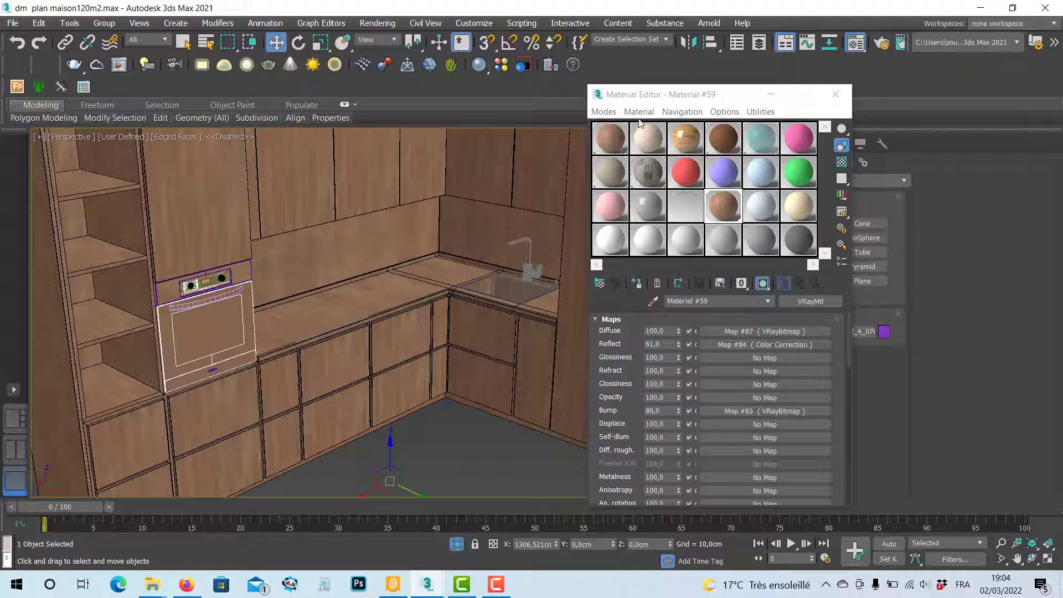
left_click_drag(676, 95, 522, 299)
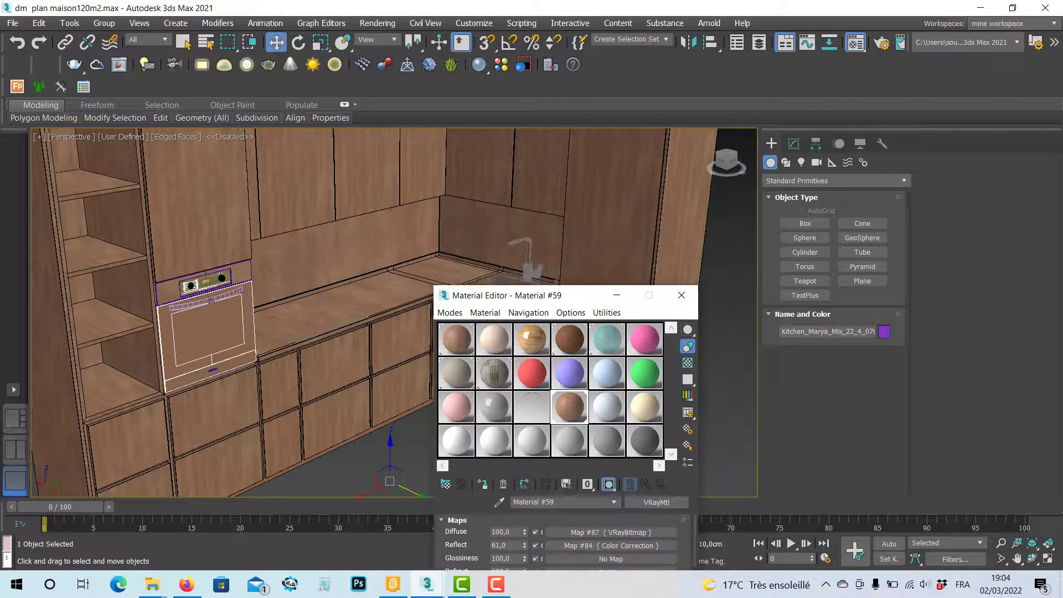
left_click(794, 144)
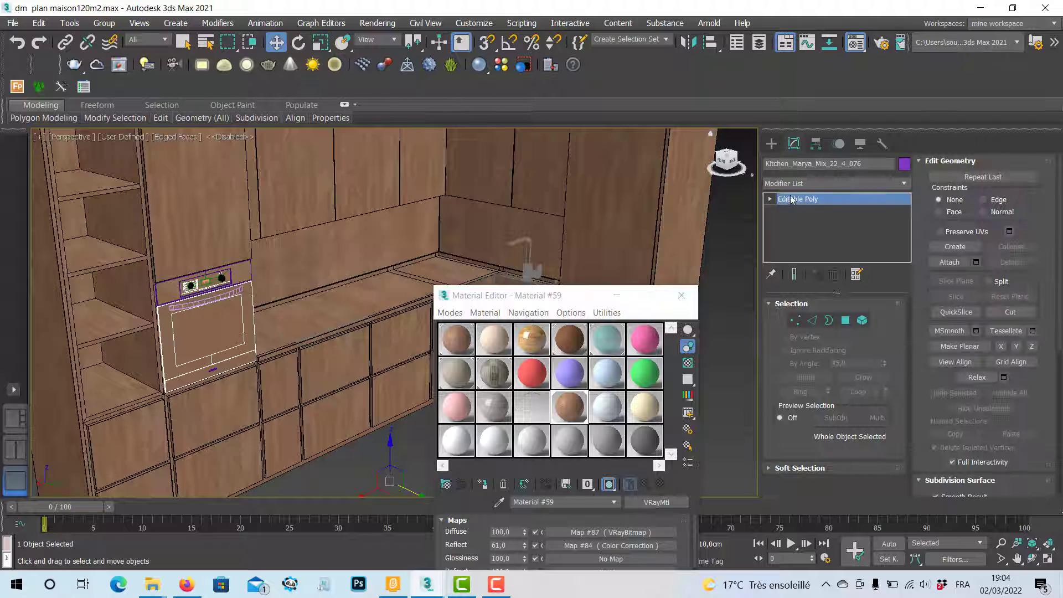
left_click(846, 320)
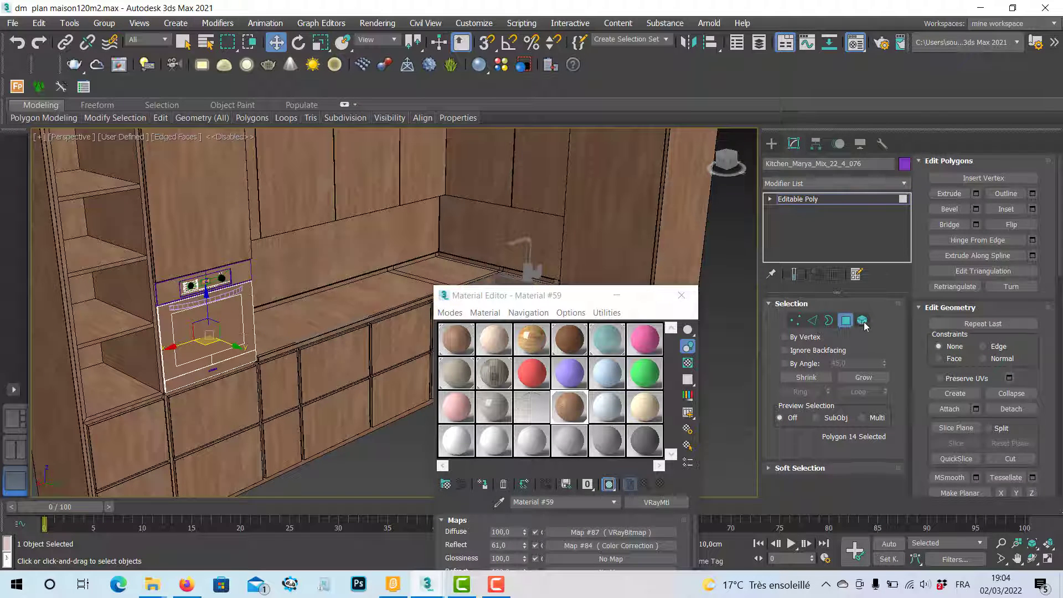
Select the inner glass panel polygon on the oven door's front and detach it from the door
left_click(862, 320)
left_click(231, 325)
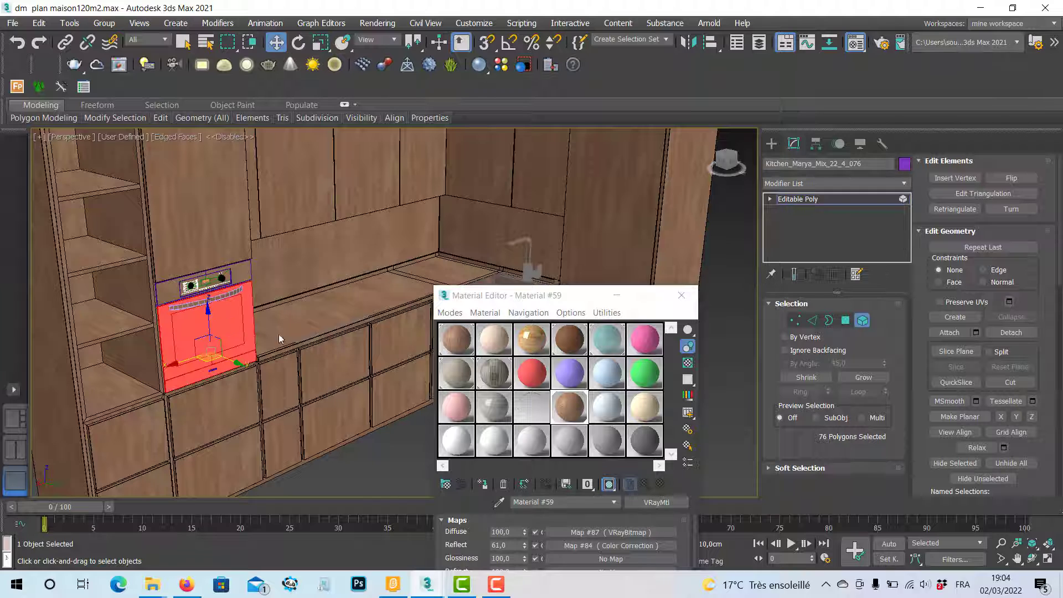
left_click(846, 320)
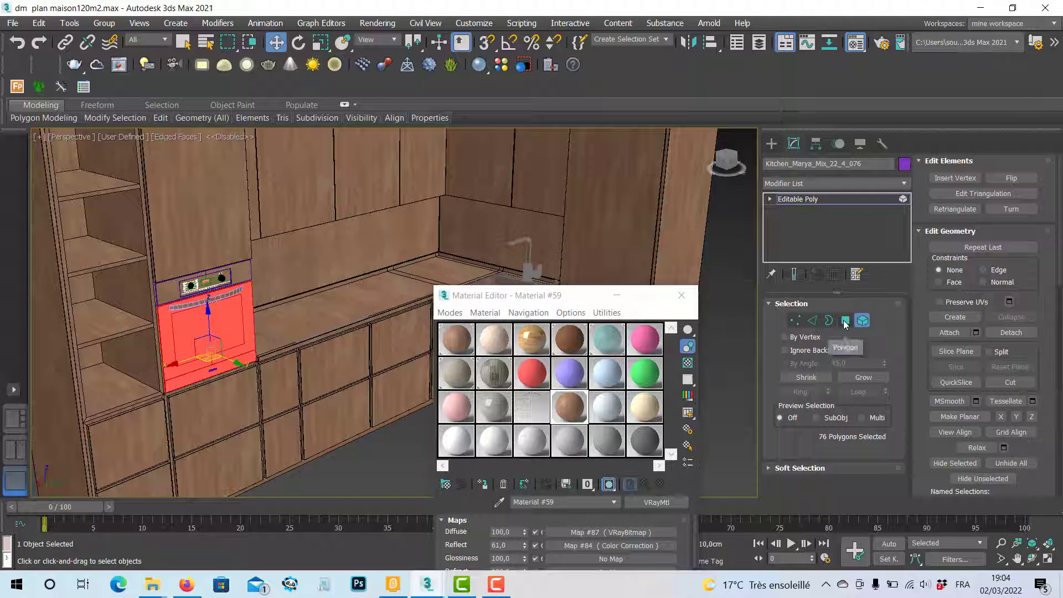
left_click(222, 326)
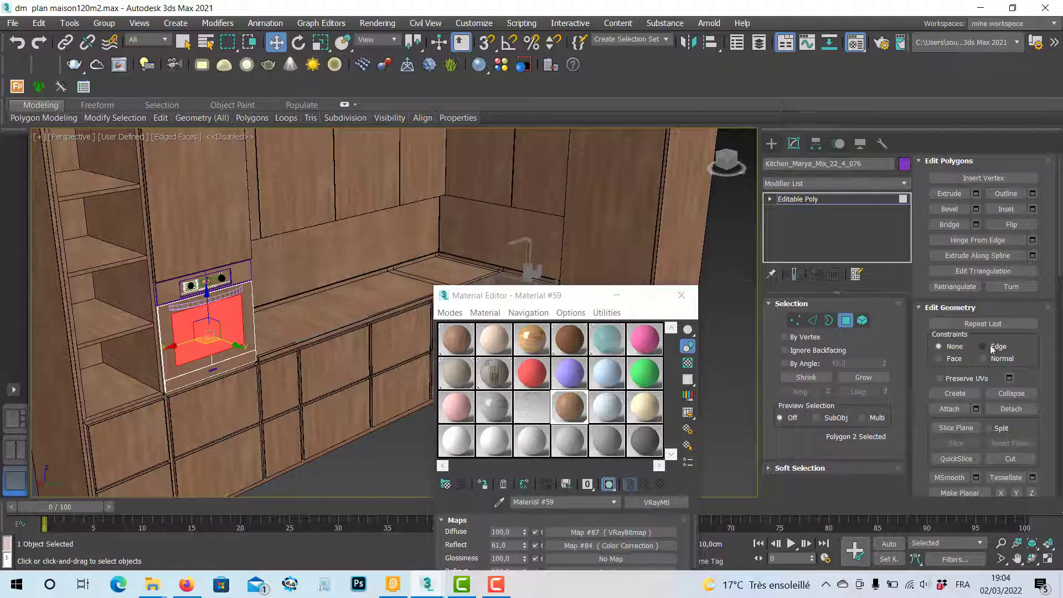
left_click(1020, 409)
left_click(578, 299)
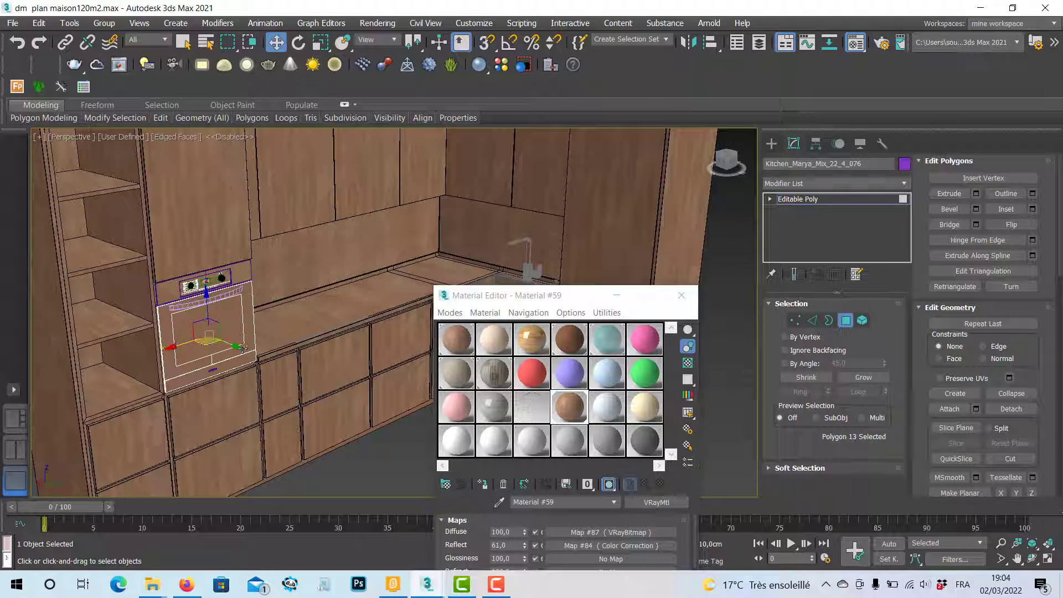
Try to pull the polygon behind the oven door's detached panel forward, undo the move, and leave the Polygon level
left_click_drag(242, 347, 282, 368)
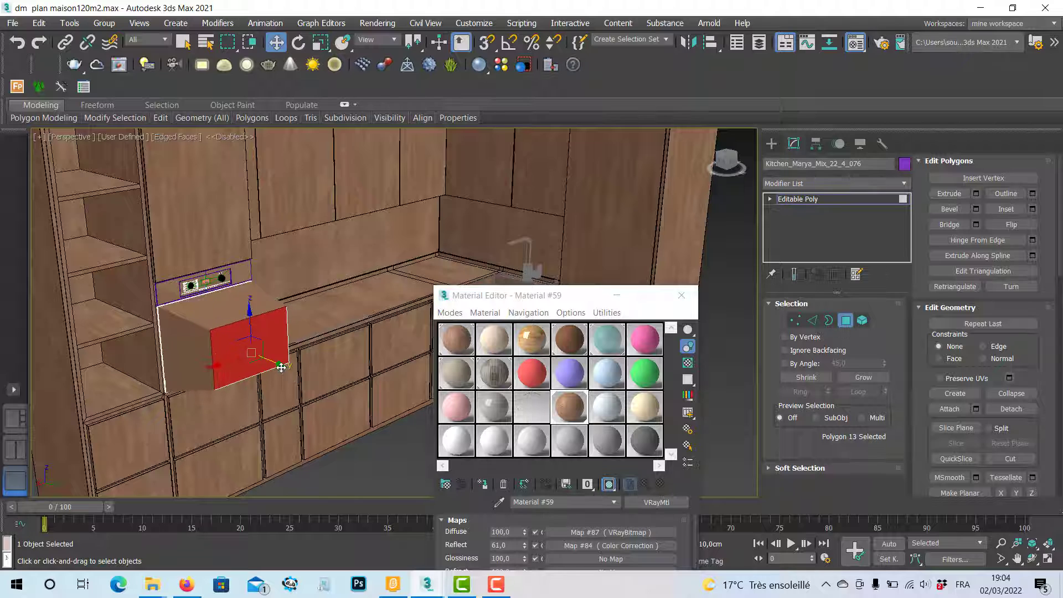
key("ctrl+z")
left_click(844, 321)
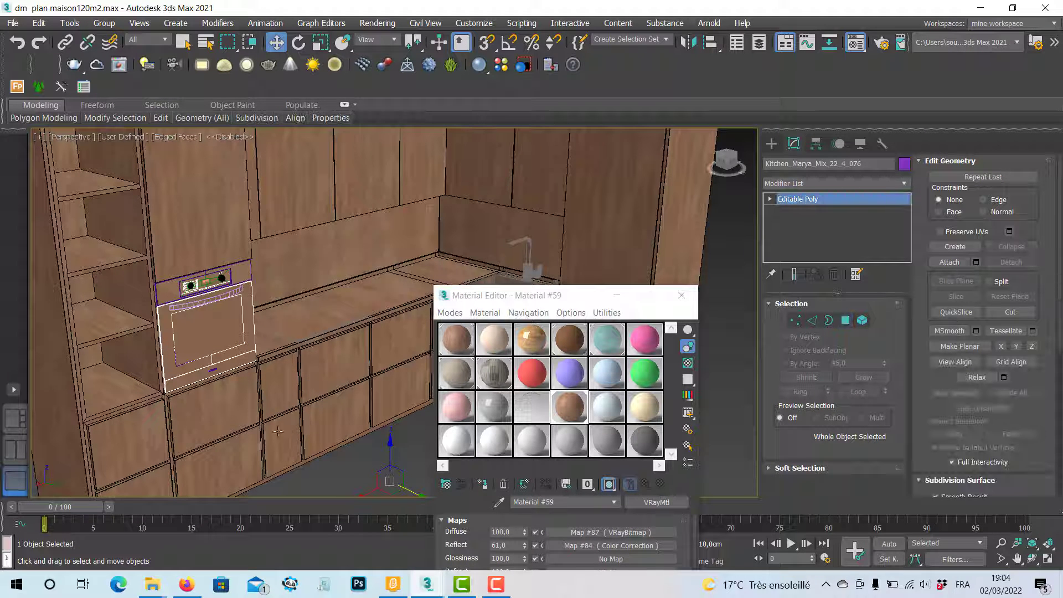
Try to pull the detached glass panel forward out of the oven door and undo the move
left_click(215, 329)
middle_click_drag(380, 424, 356, 382)
left_click_drag(399, 446, 354, 425)
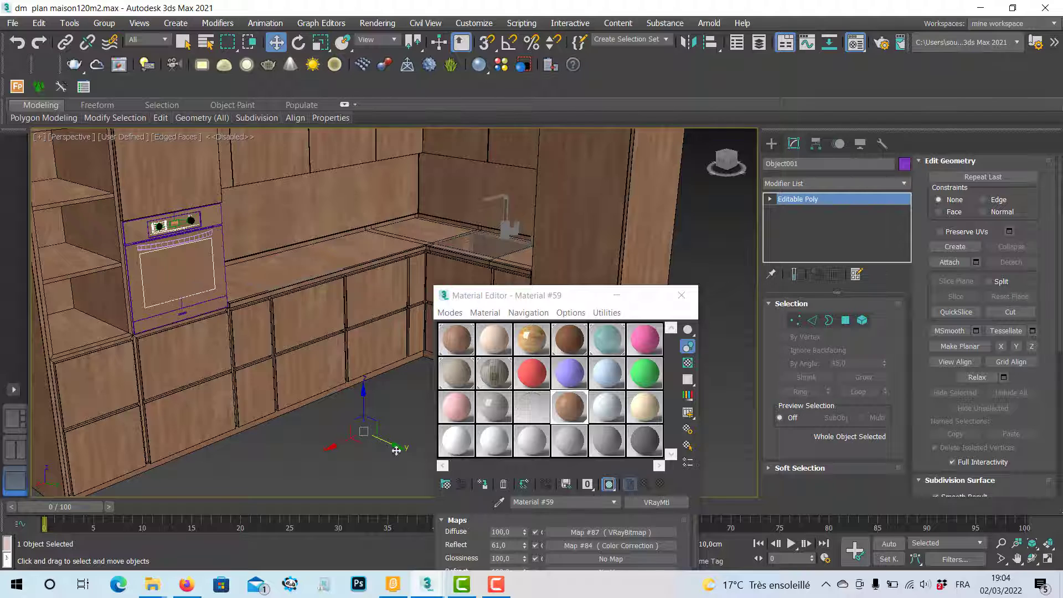
key("ctrl+z")
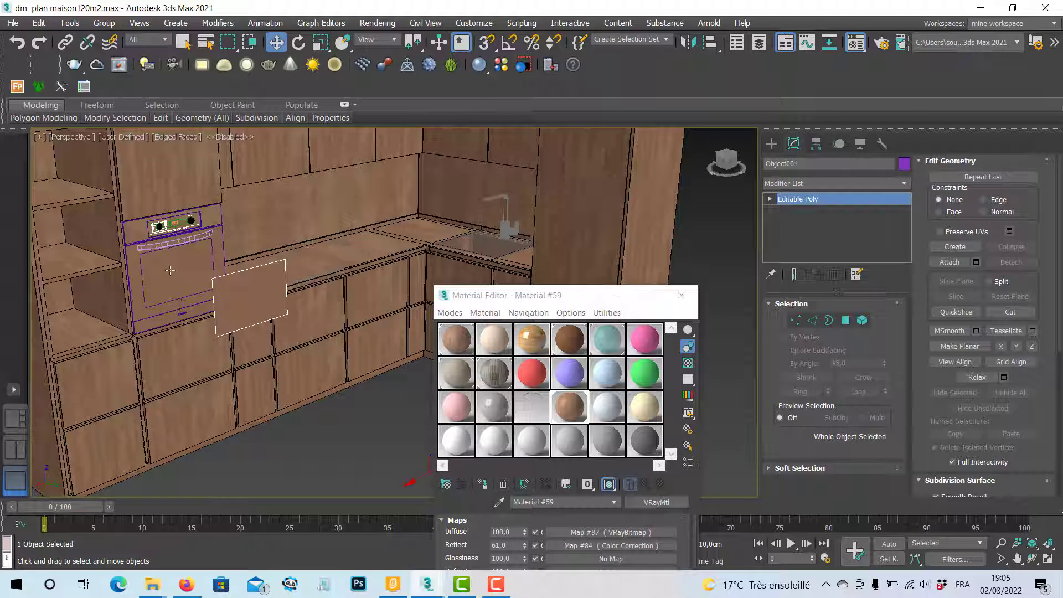
left_click(170, 270)
middle_click_drag(267, 320, 222, 304)
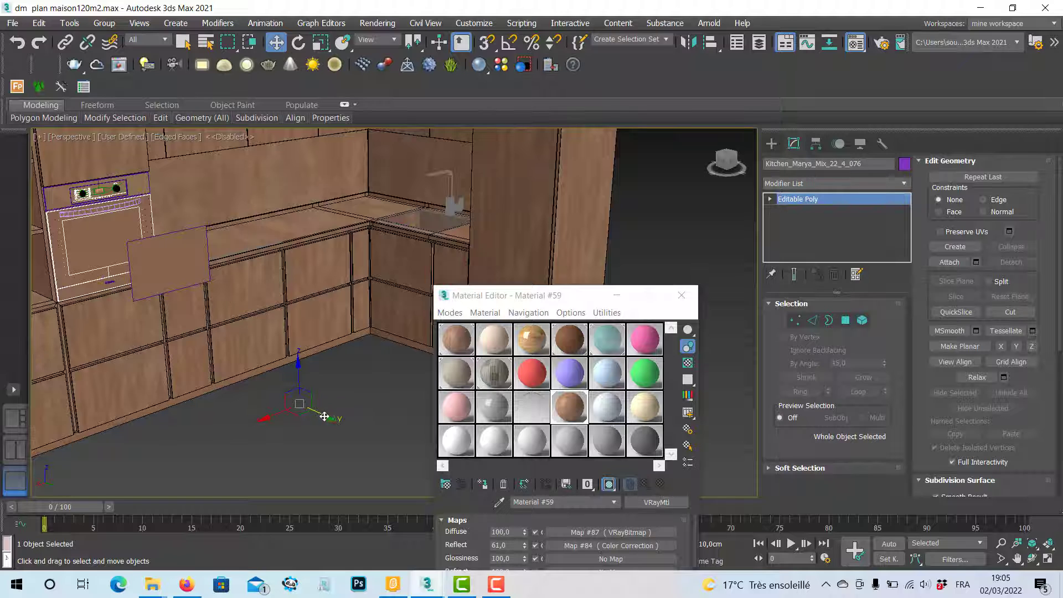
mouse_move(325, 416)
left_mouse_down()
mouse_move(403, 440)
mouse_move(322, 399)
left_mouse_up()
left_click(216, 304)
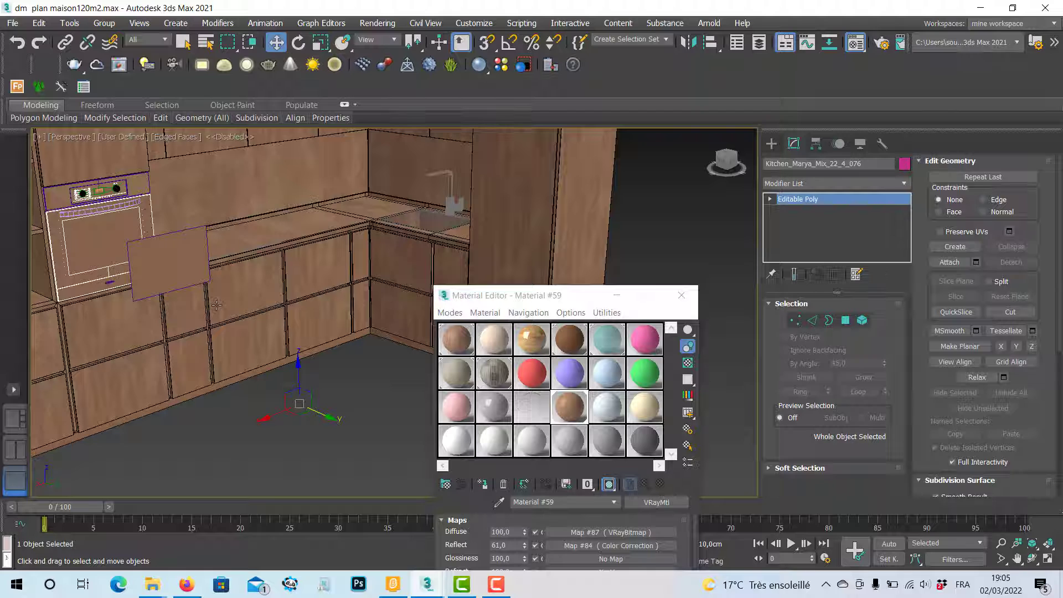
left_click(173, 289)
left_click(135, 275)
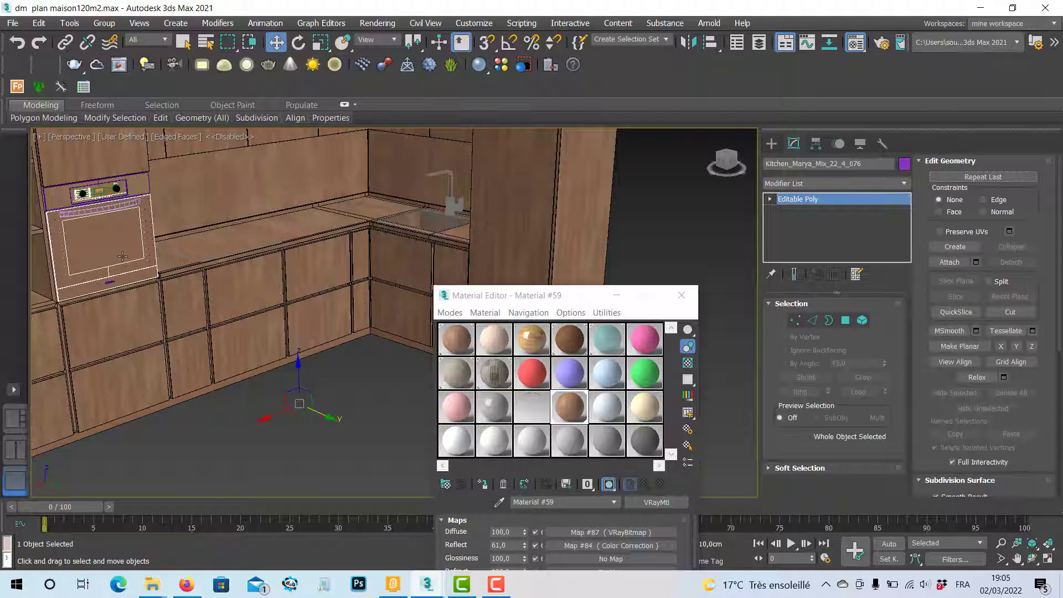
Try to pull the oven's thin strip forward and undo the move
left_click(273, 275)
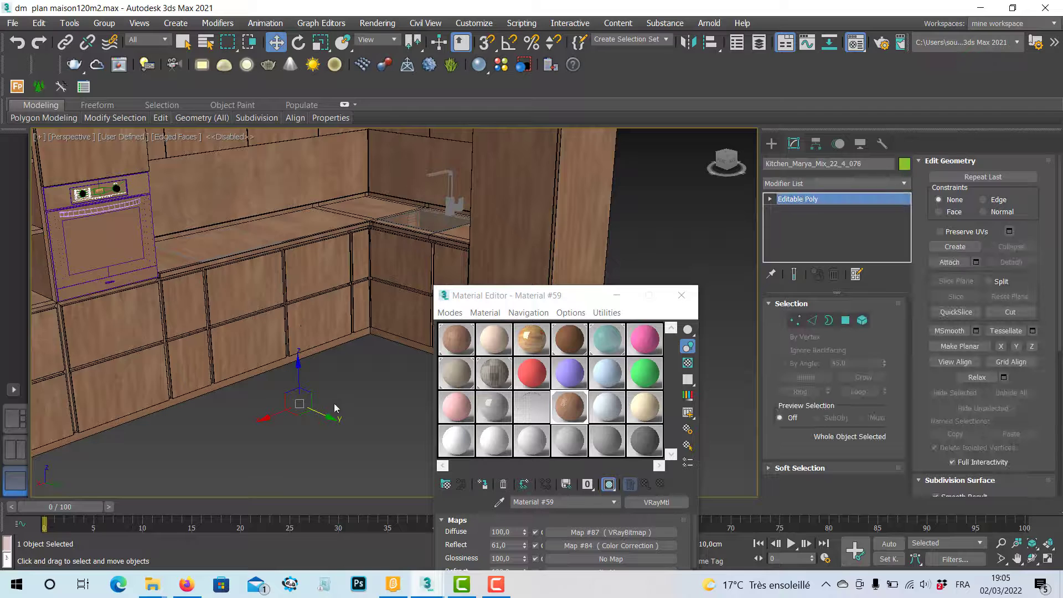
left_click_drag(330, 421, 375, 441)
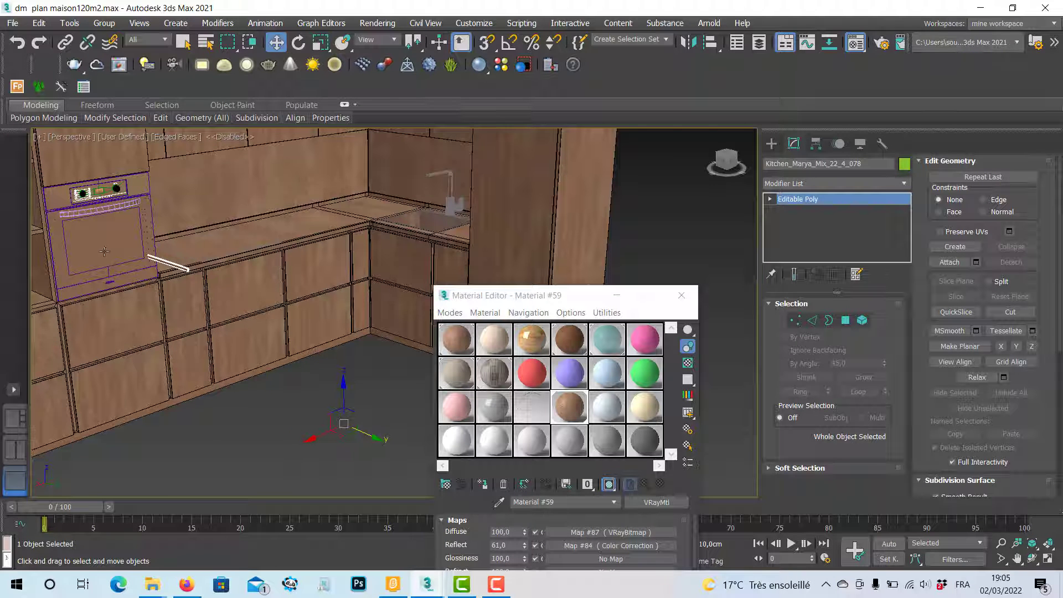
key("ctrl+z")
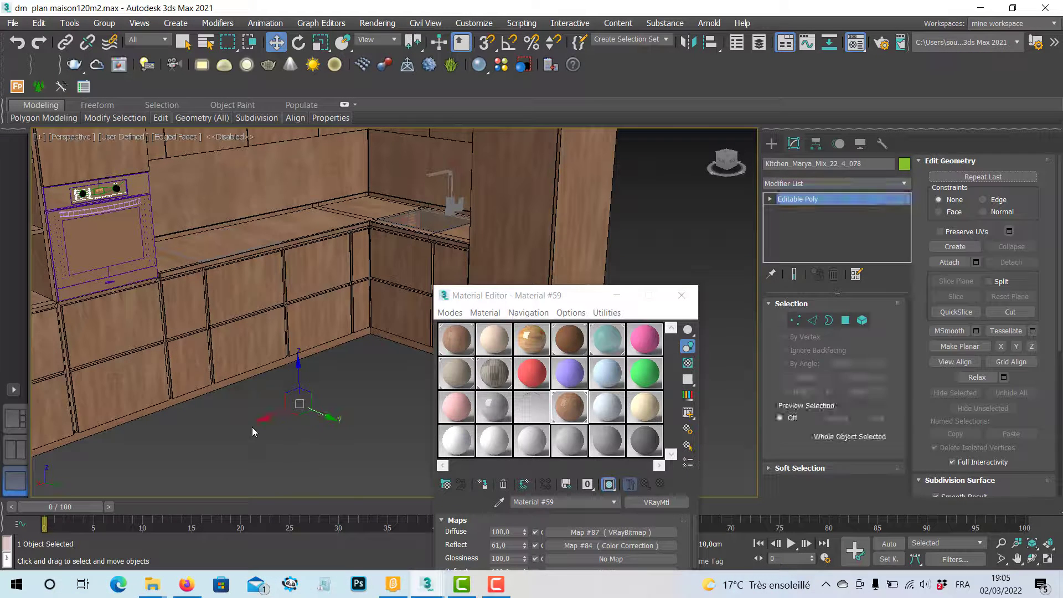
key("ctrl+z")
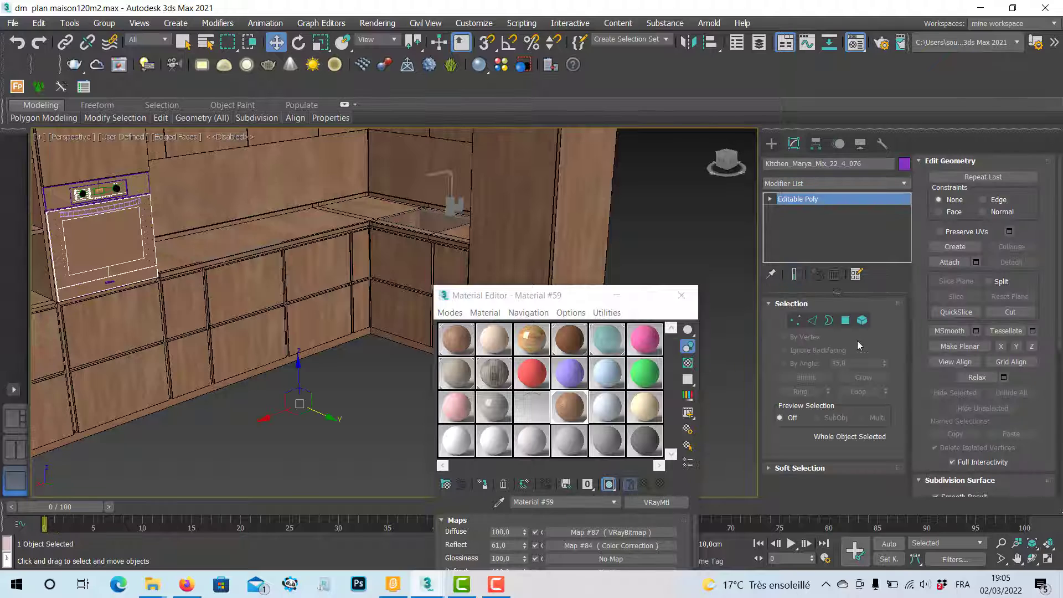
Select only the inner glass panel polygon on the oven door's front and detach it as a separate object
left_click(846, 320)
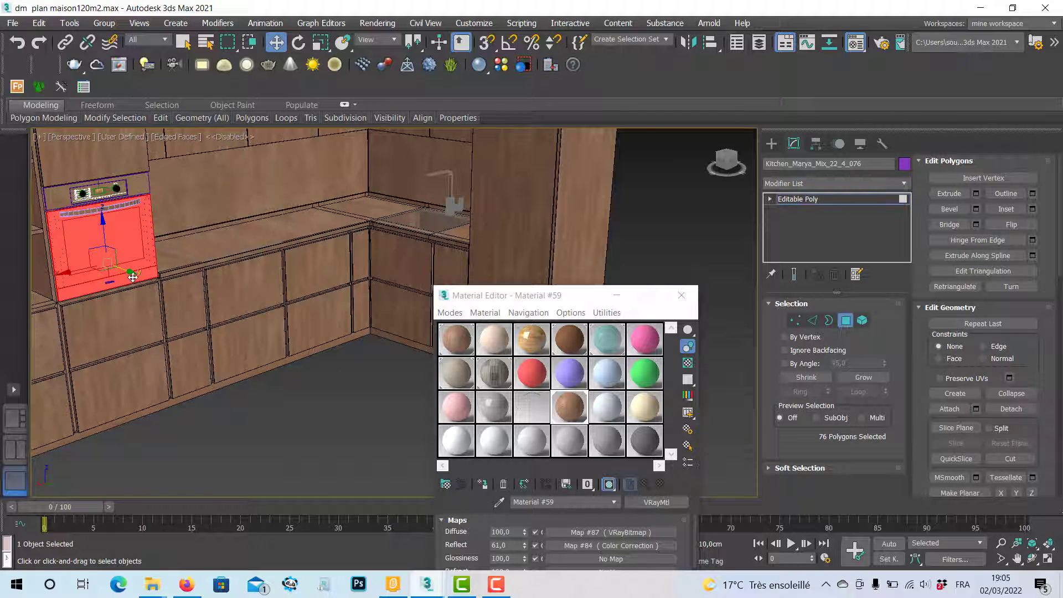
middle_click_drag(139, 278, 192, 298)
scroll(152, 272, "up", 3)
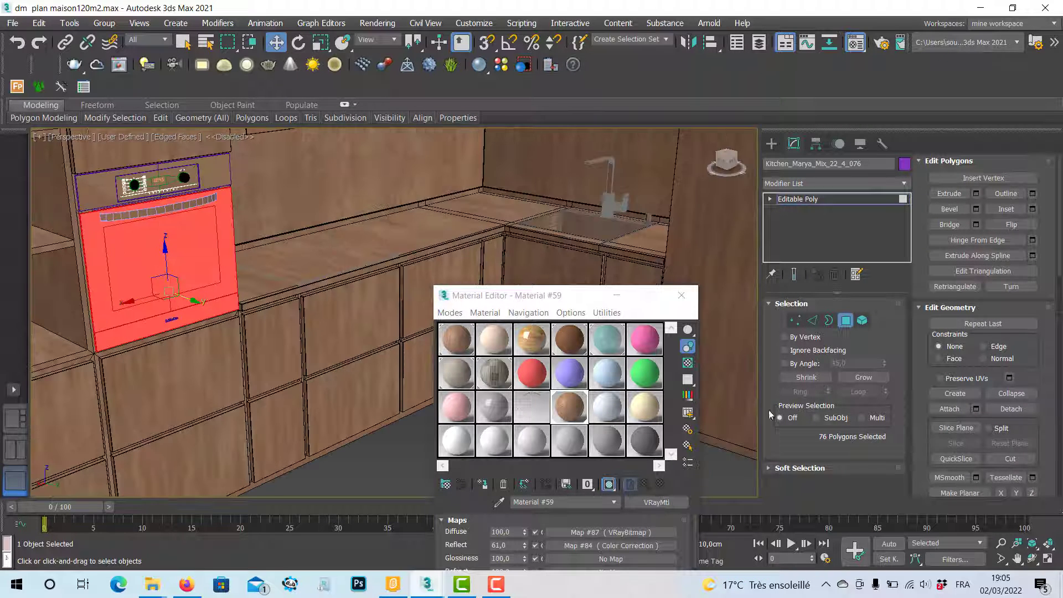
left_click(194, 261)
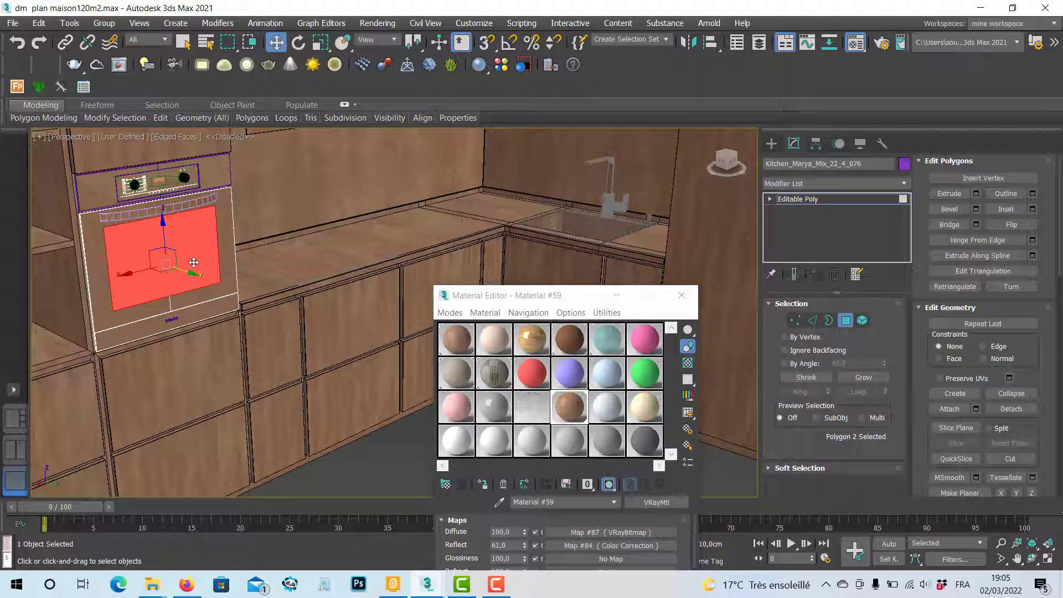
mouse_move(213, 279)
middle_mouse_down("alt")
mouse_move(230, 288)
mouse_move(222, 294)
middle_mouse_up("alt")
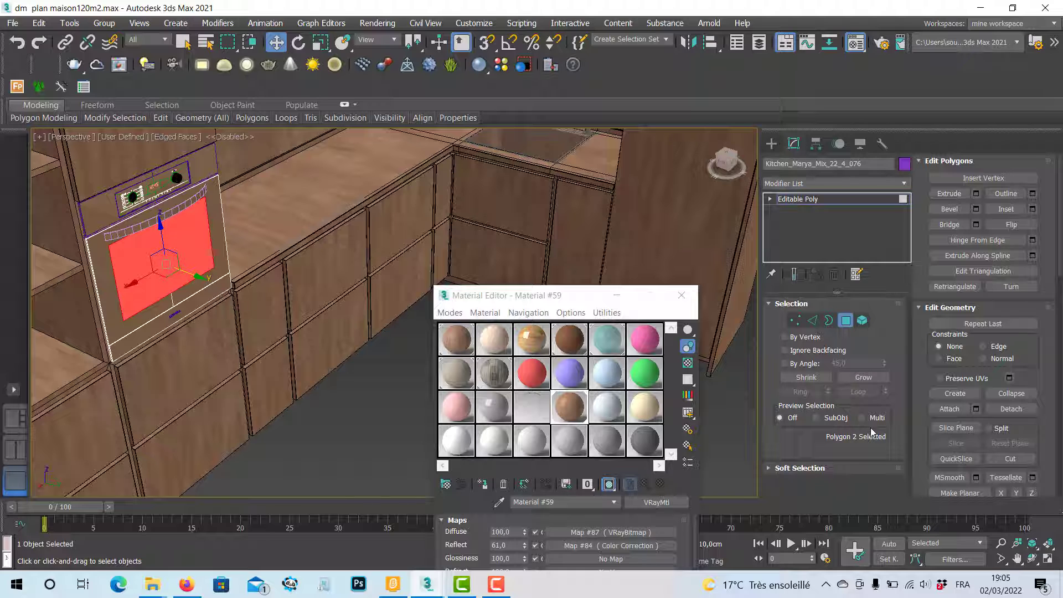
left_click(1011, 408)
left_click(573, 300)
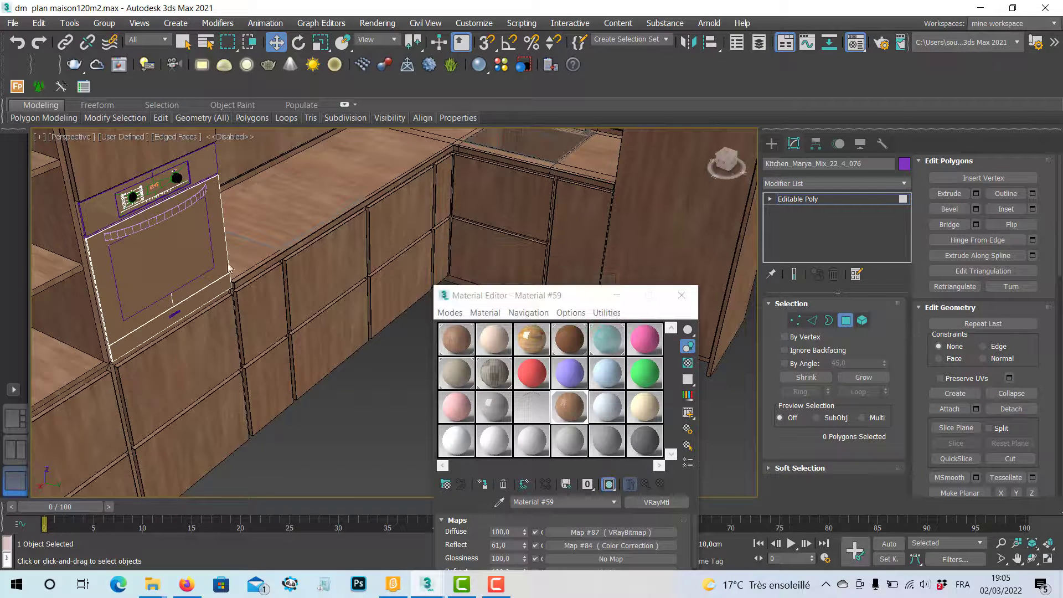
Leave the door's Polygon level, select the detached glass panel, and centre its pivot on the object
left_click(168, 265)
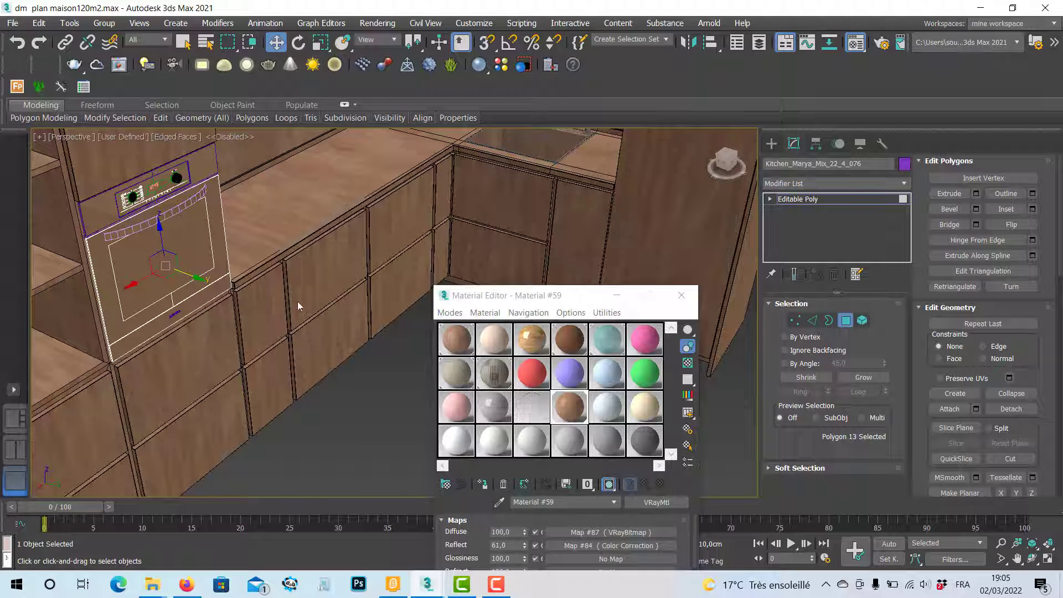
left_click(845, 320)
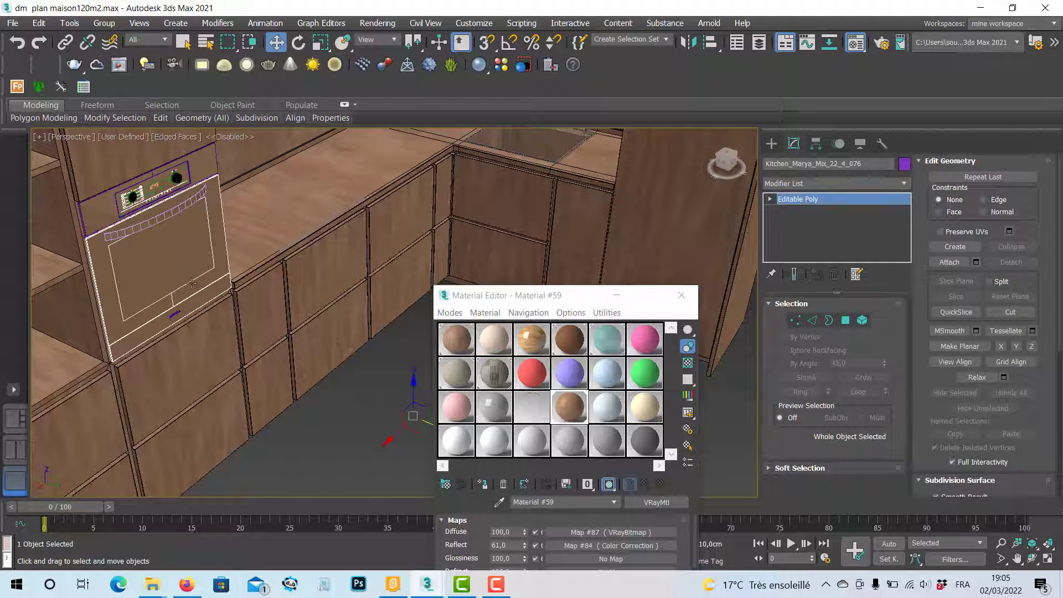
middle_click_drag(272, 320, 241, 320)
left_click(368, 375)
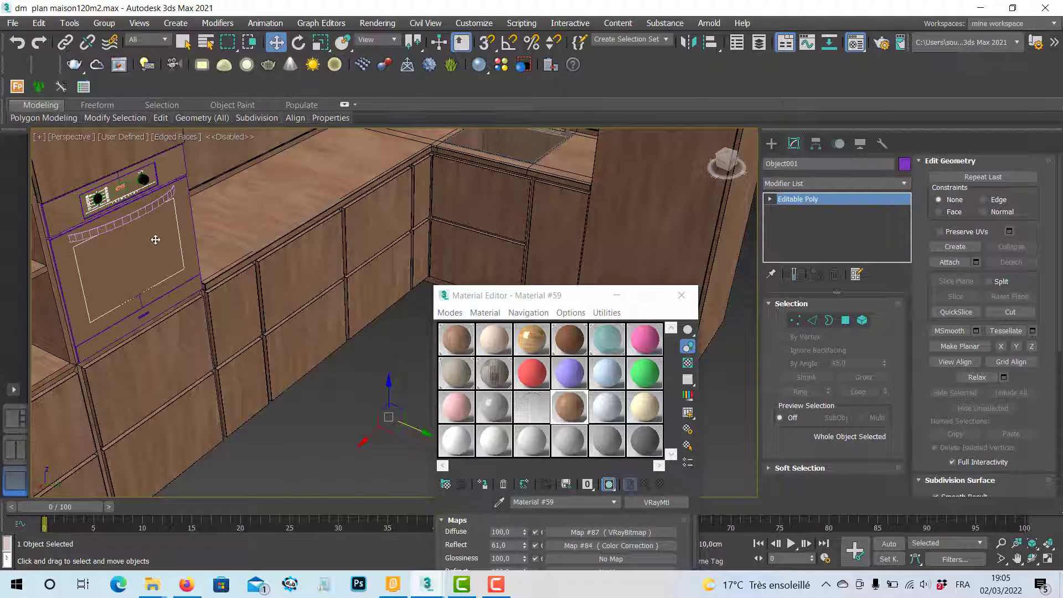
left_click(816, 143)
left_click(844, 235)
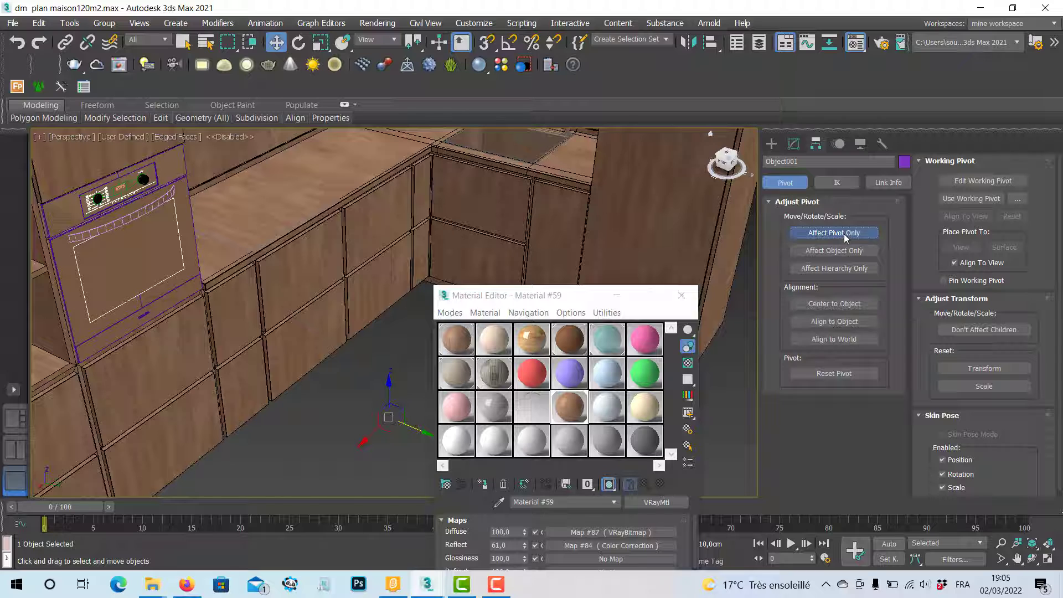
left_click(842, 304)
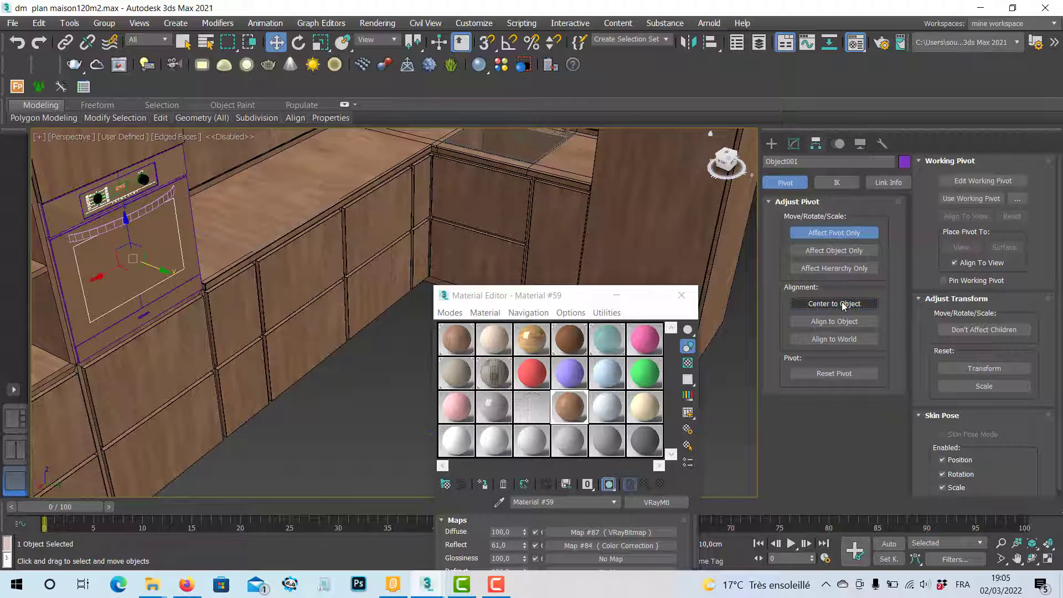
left_click(848, 234)
Move the detached glass panel forward out of the oven and delete the door's polygon behind it to open the window
left_click_drag(161, 271, 294, 343)
left_click(127, 262)
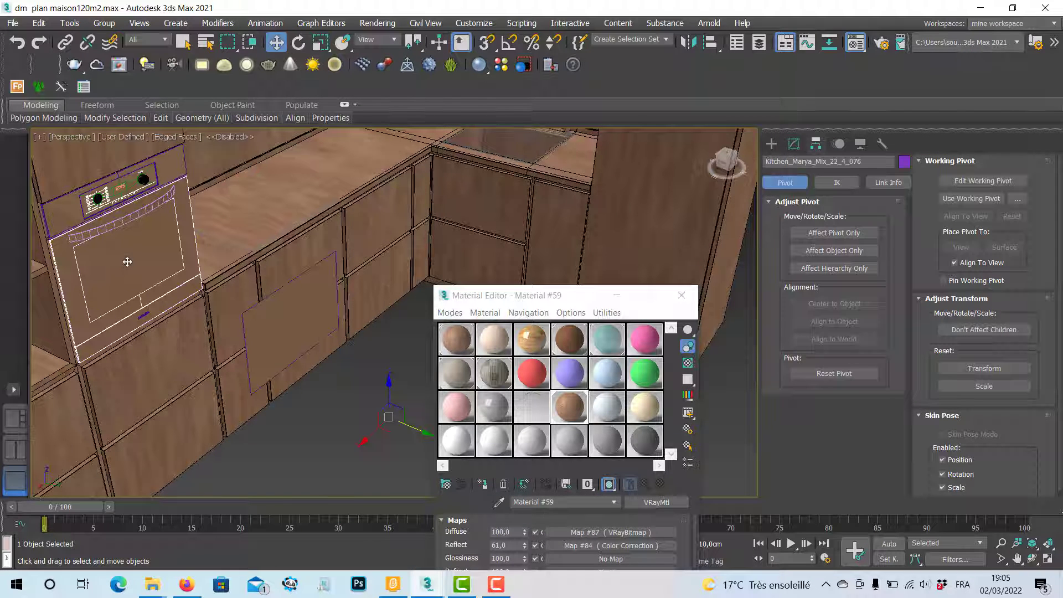
left_click(794, 145)
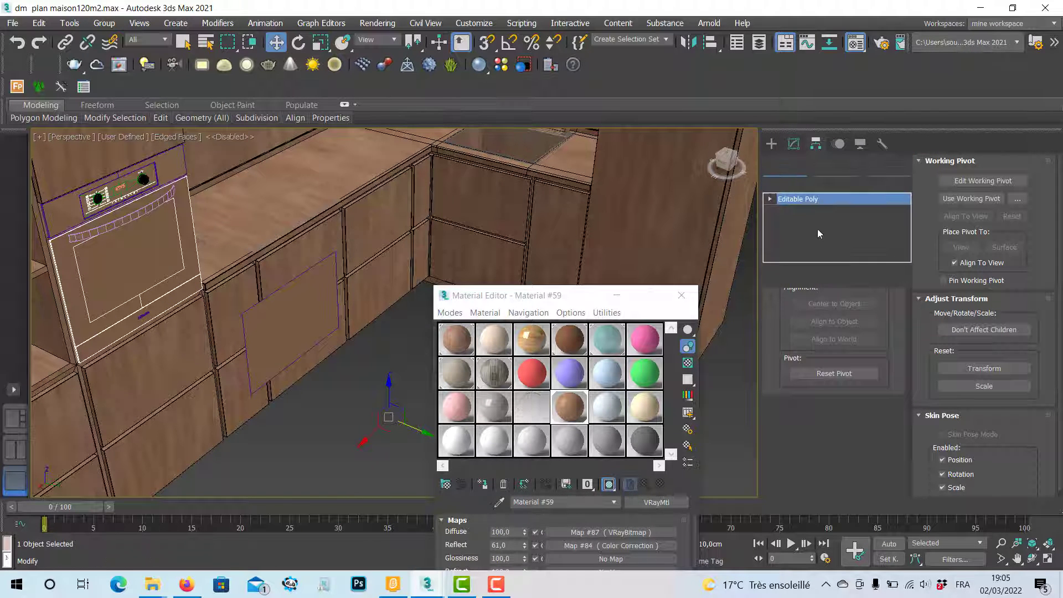
left_click(846, 321)
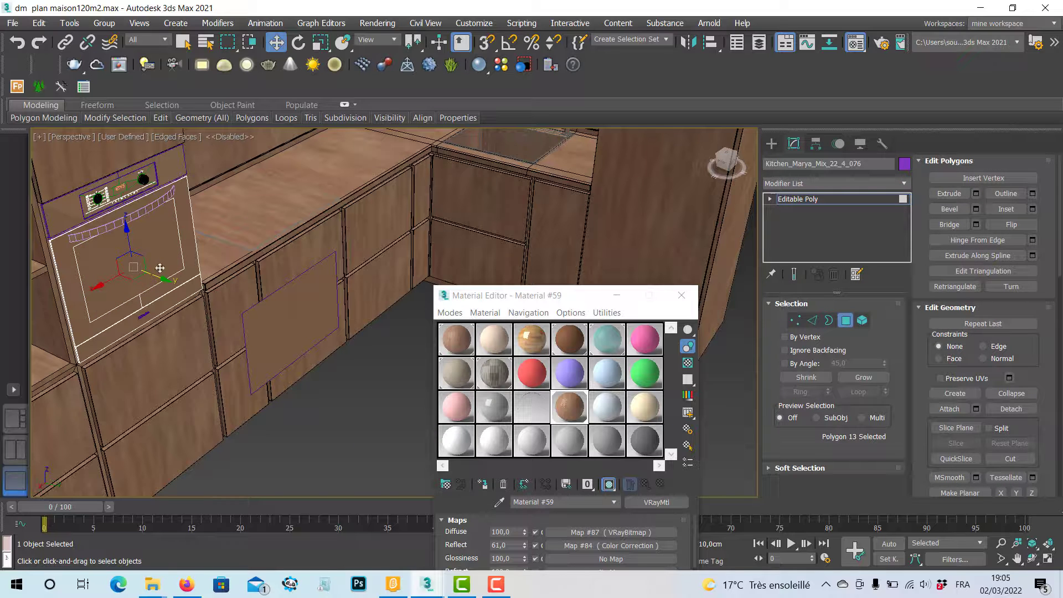
key("Delete")
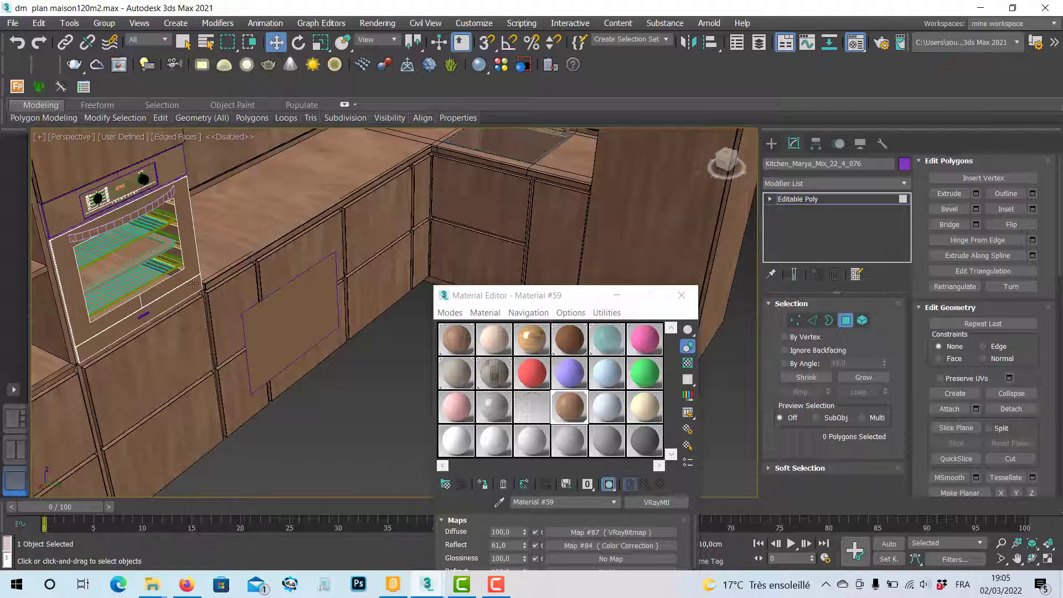
left_click(846, 320)
Apply a Shell modifier to the detached glass panel in front of the oven
left_click(309, 330)
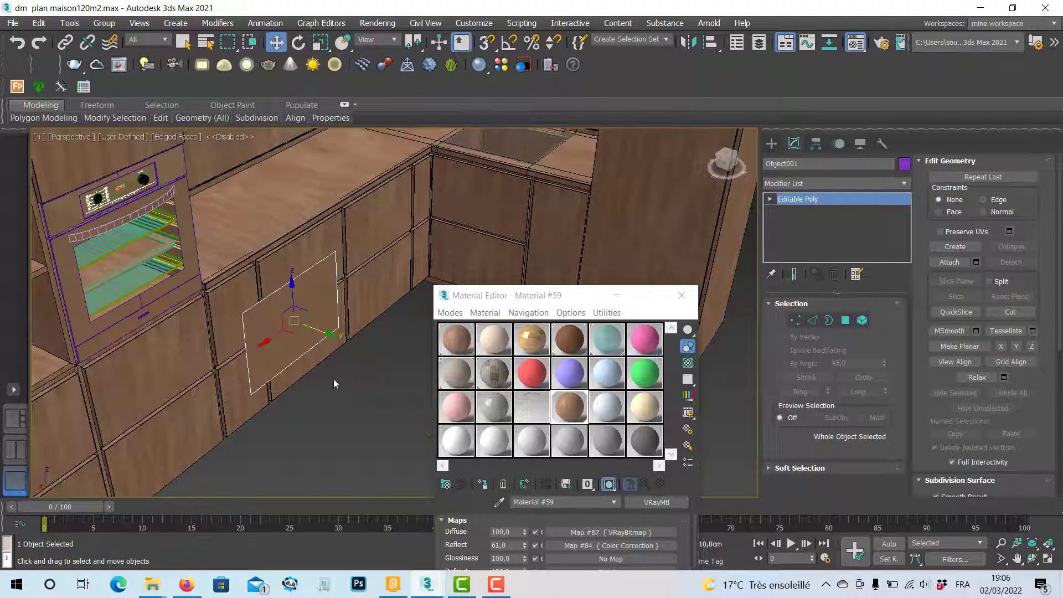
left_click(905, 184)
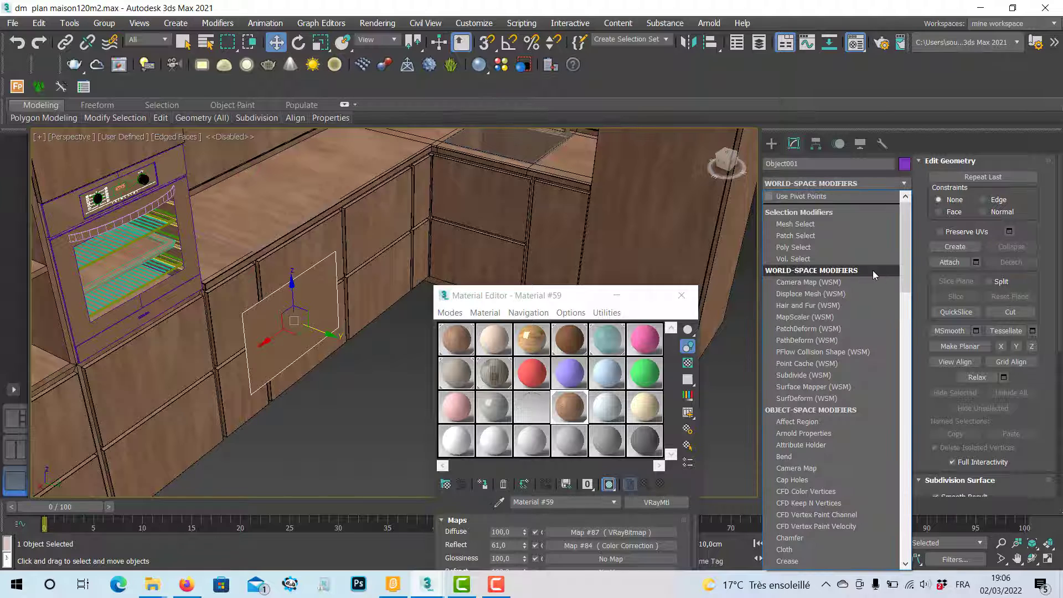
type("sh")
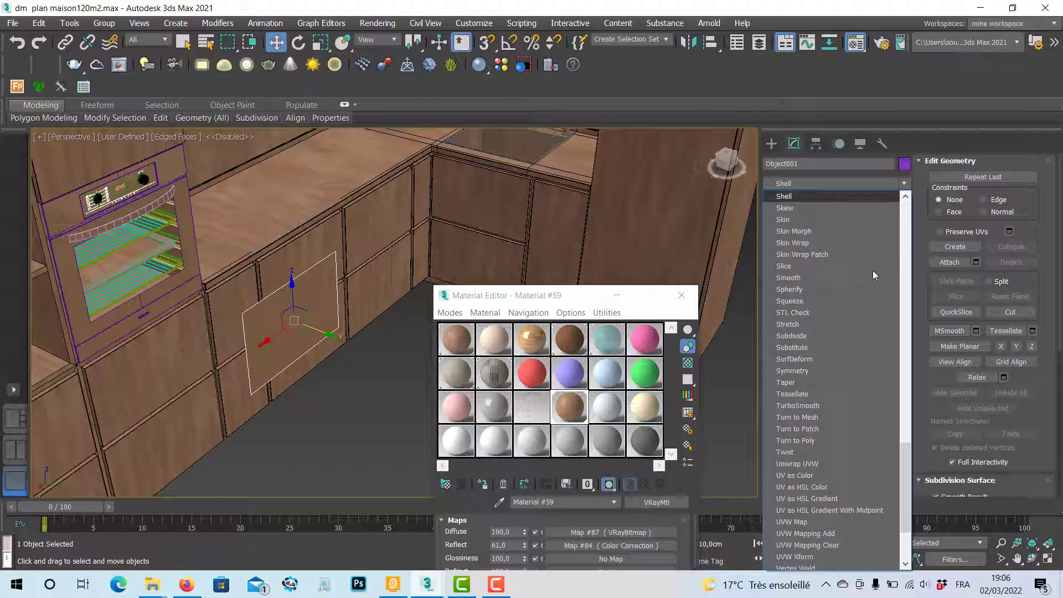
left_click(805, 197)
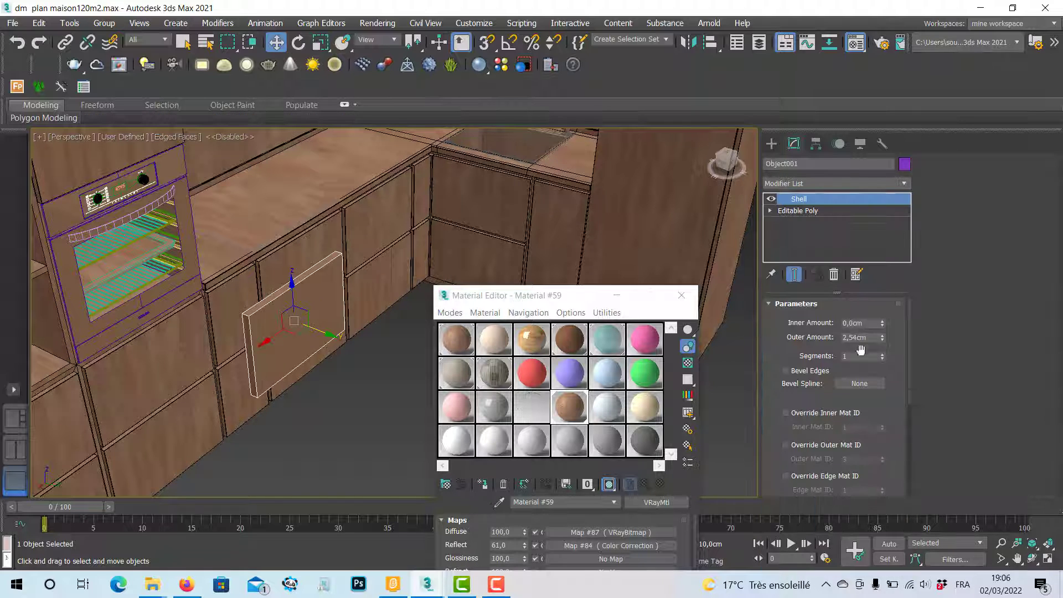
Set the Shell modifier's Outer Amount to 0.5 cm on the glass panel
double_click(877, 338)
type("1")
key("Return")
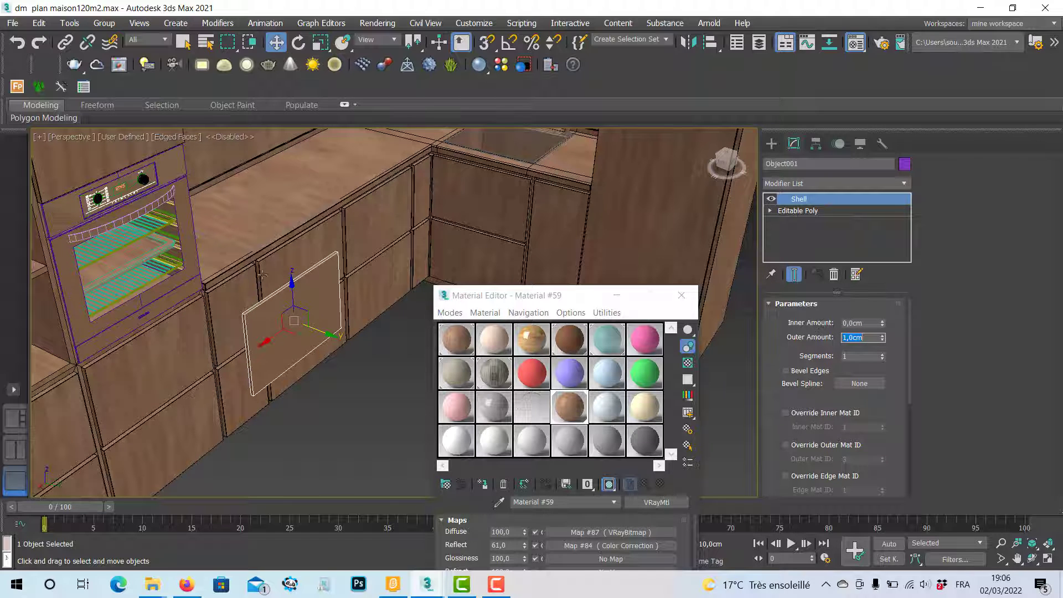
left_click(862, 339)
key("BackSpace")
key("BackSpace")
key("Return")
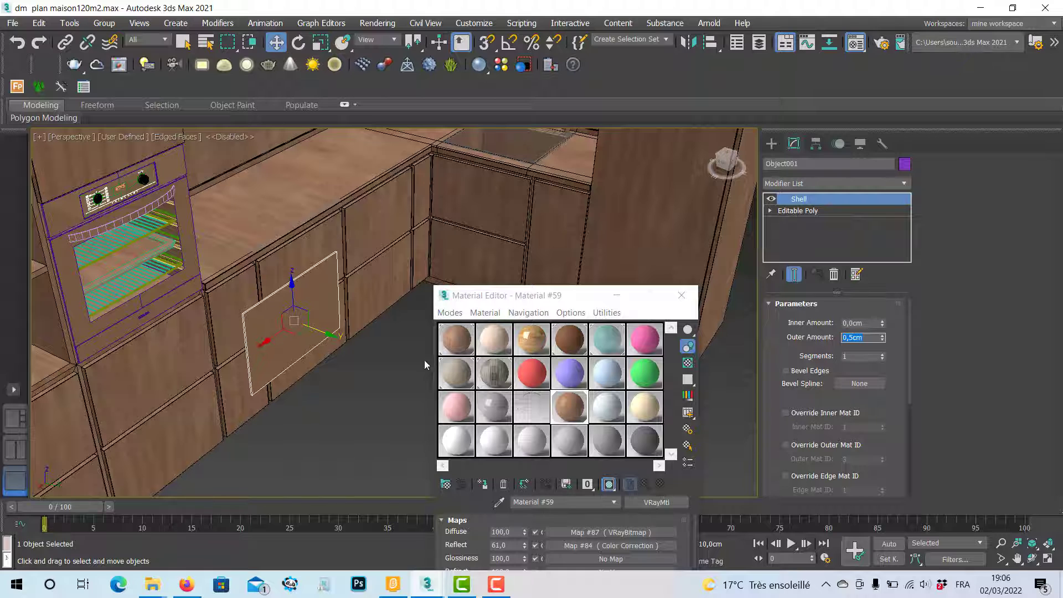
Move the thickened glass panel back into the oven door's window opening
left_click(362, 387)
left_click(341, 331)
left_click_drag(332, 334, 171, 280)
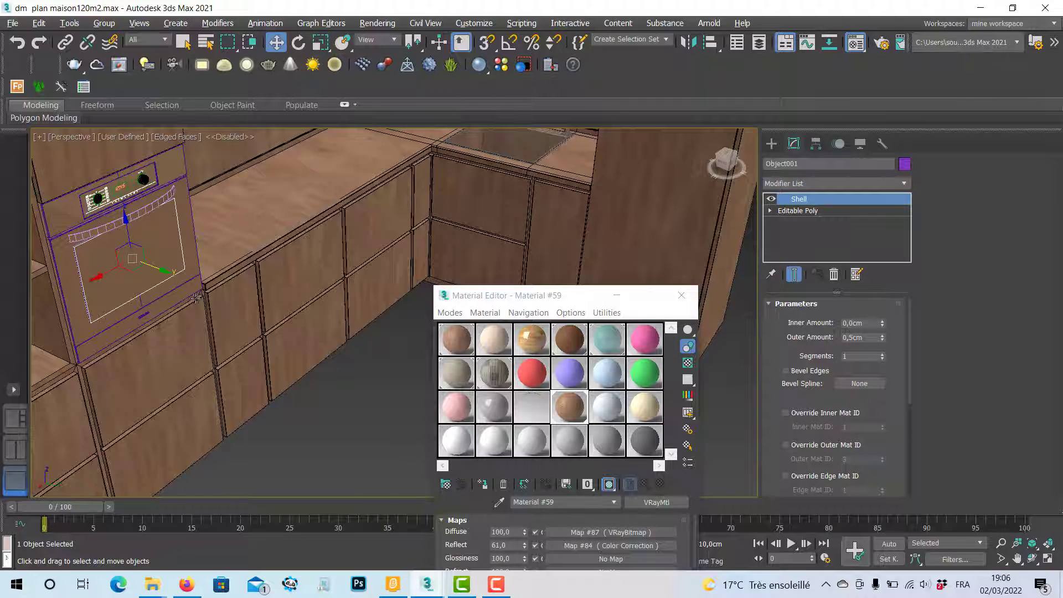
Move the oven door frame forward out of the oven housing
middle_click_drag(194, 299, 210, 323, "alt")
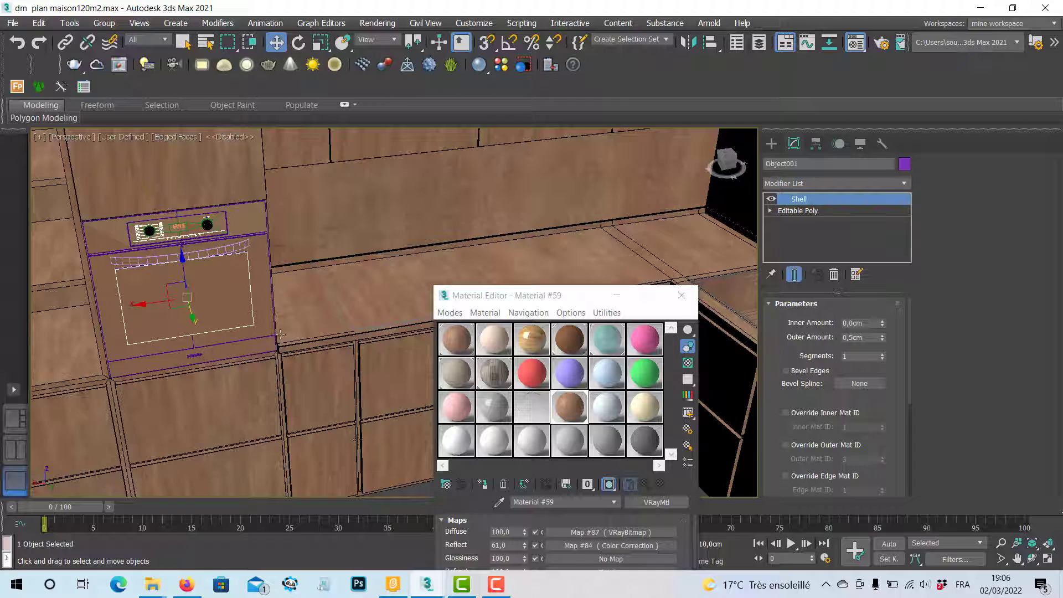
left_click(267, 333)
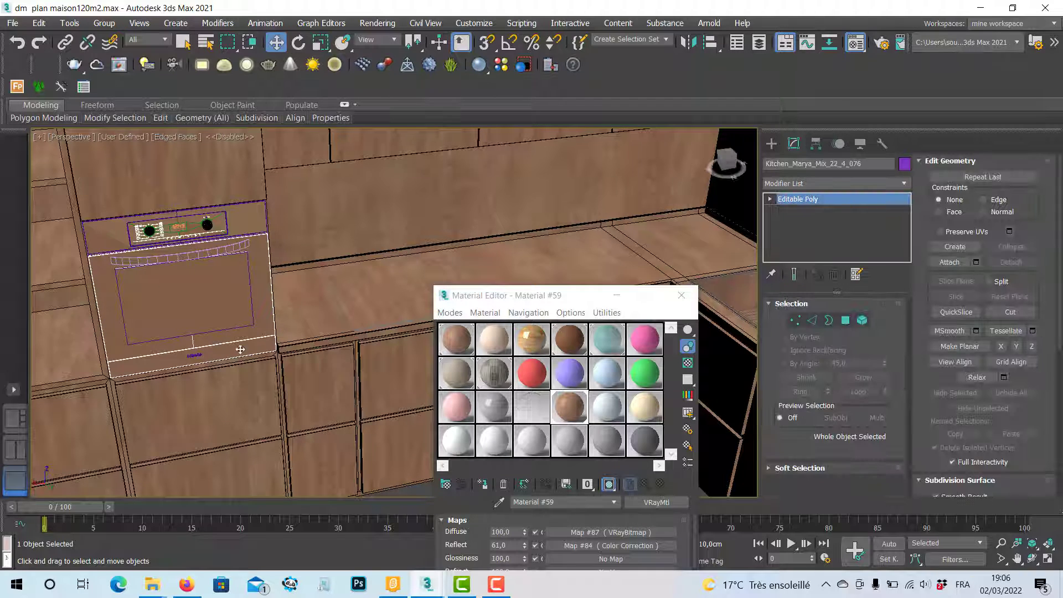
middle_click_drag(255, 357, 319, 387, "alt")
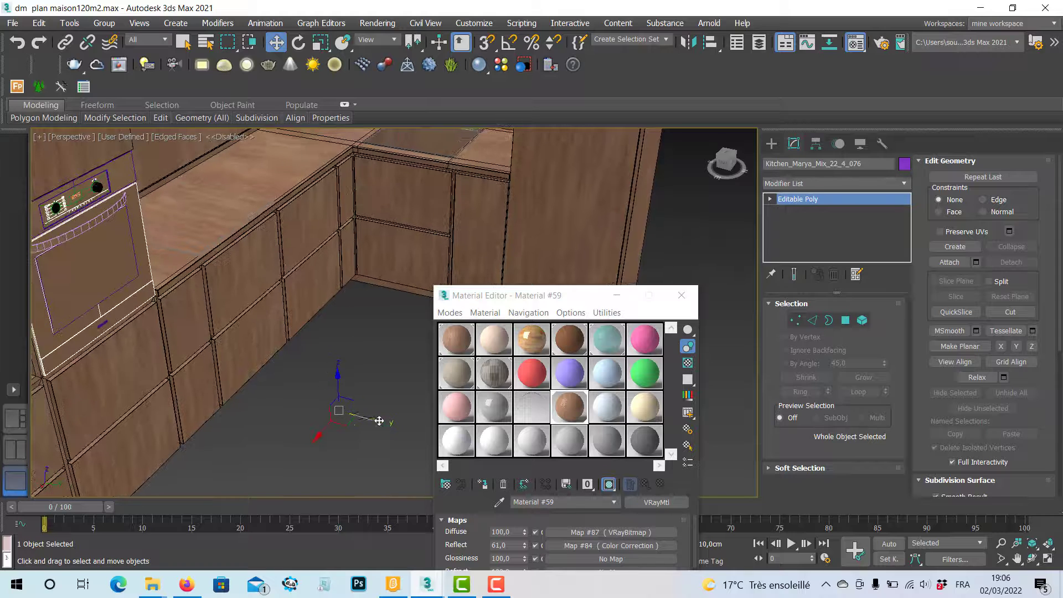
left_click_drag(379, 421, 409, 430)
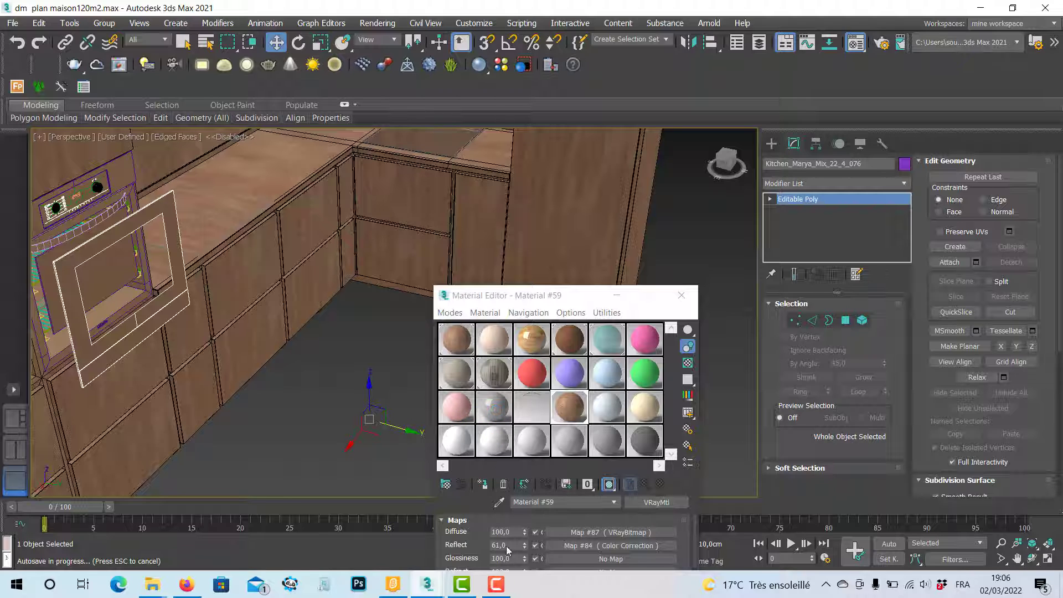
mouse_move(502, 592)
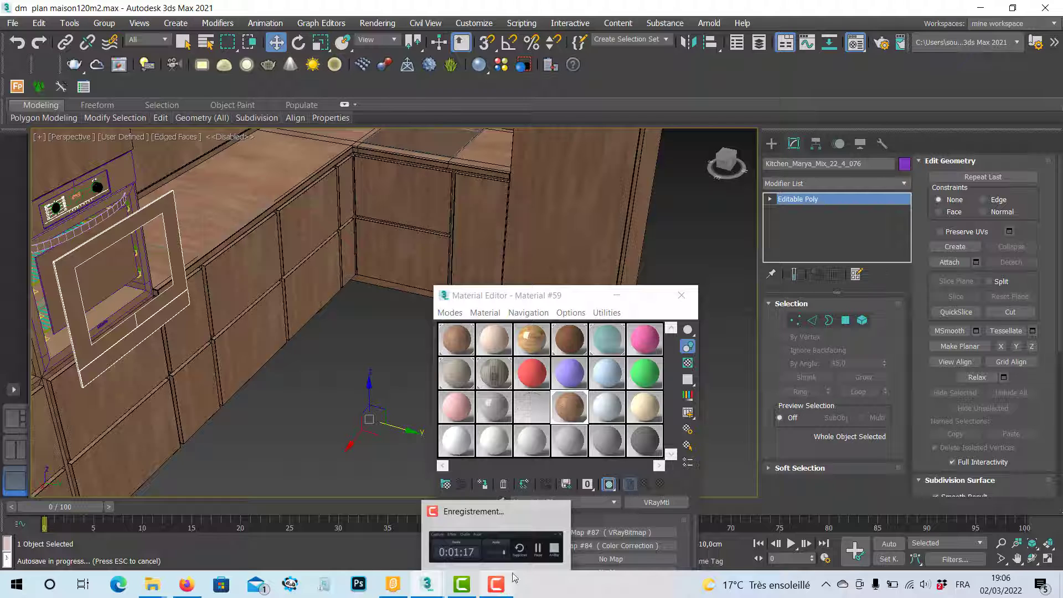
left_click(495, 540)
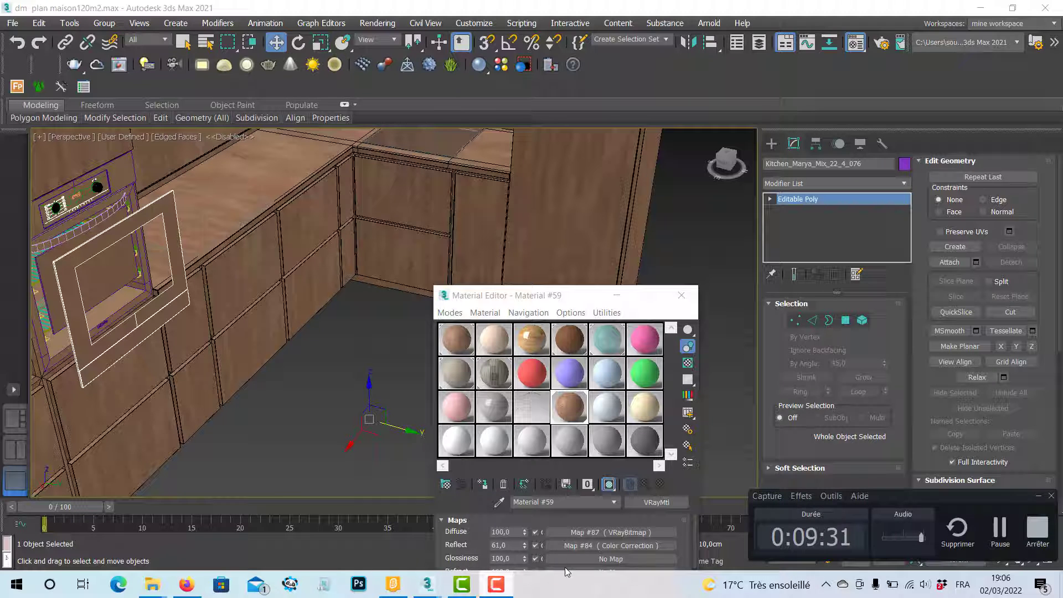
left_click(991, 537)
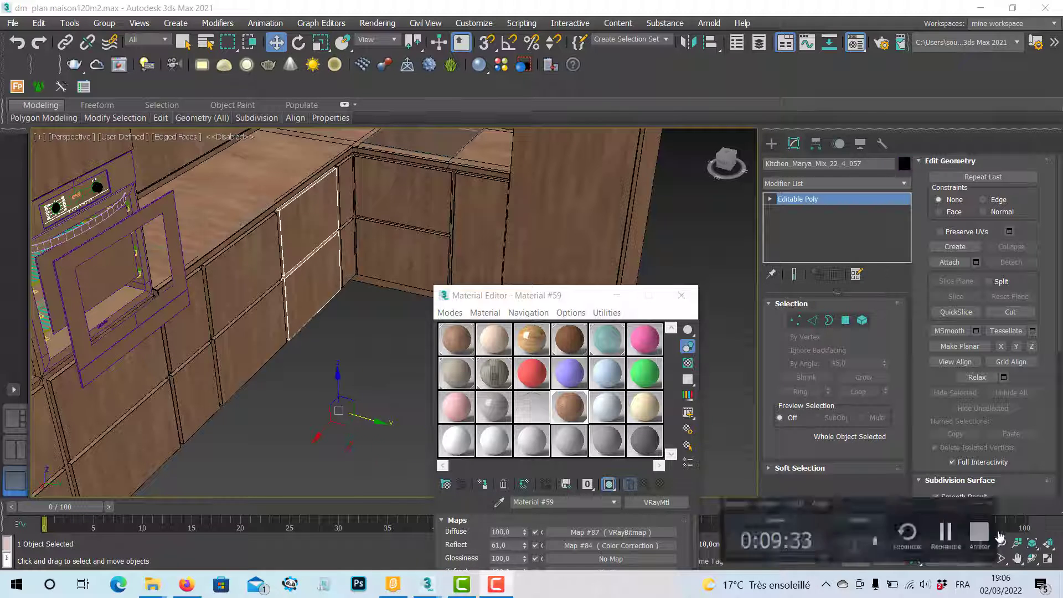
left_click(497, 585)
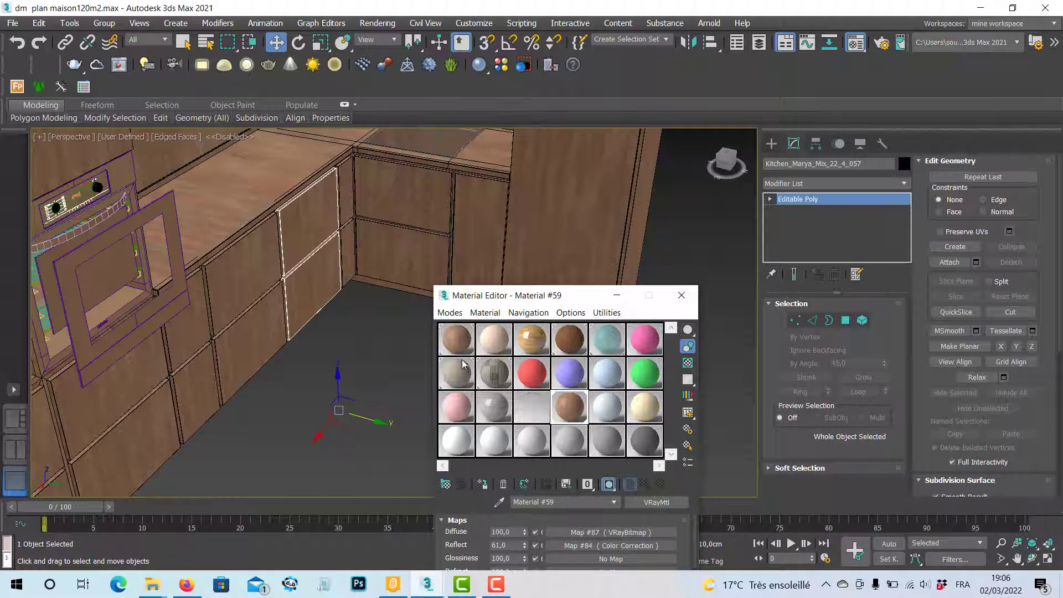
left_click(505, 586)
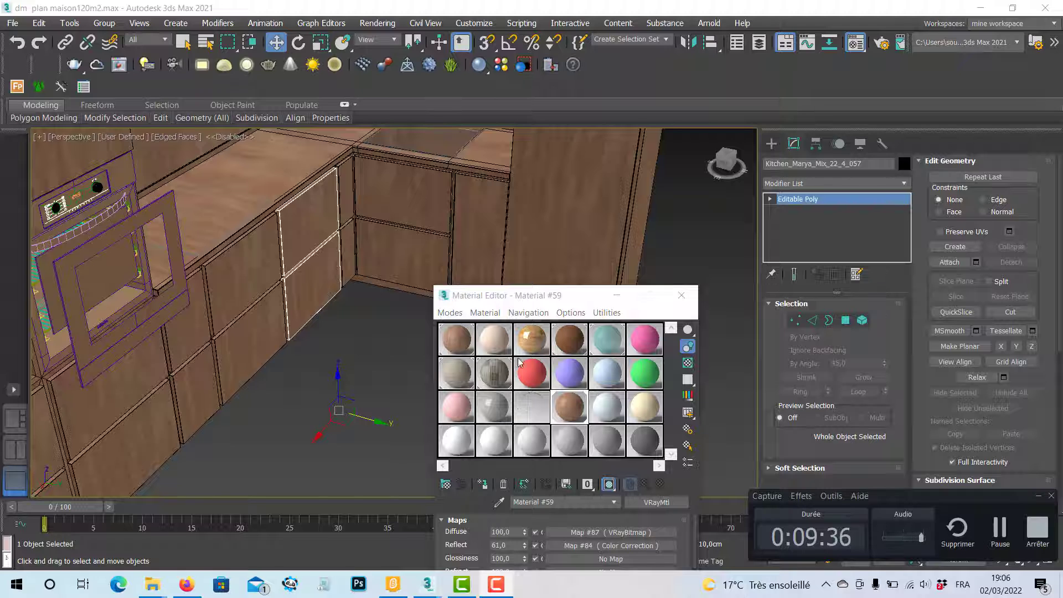
left_click(267, 418)
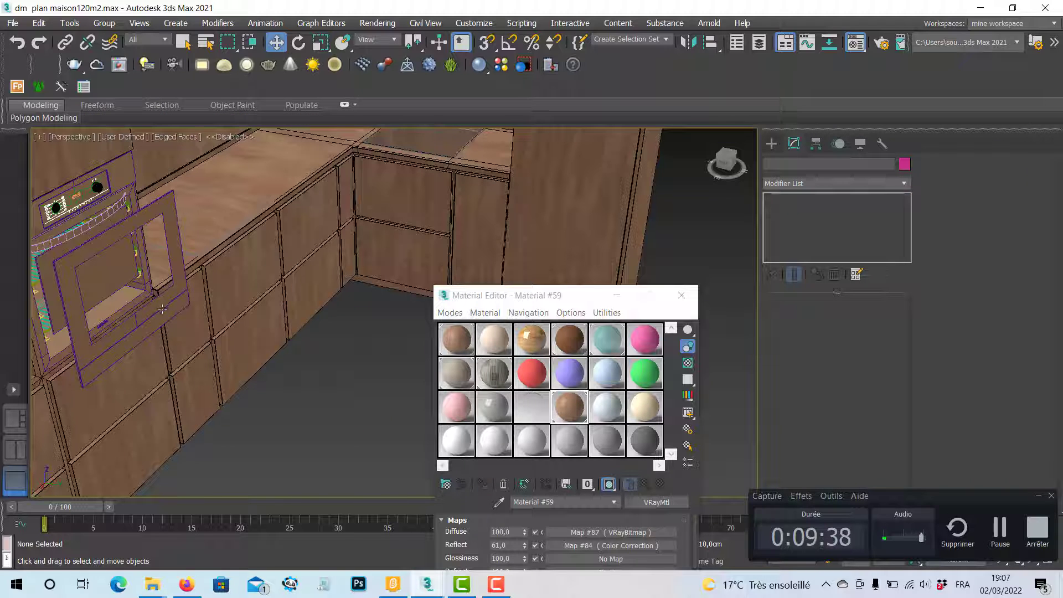
Assign the metal material to the pulled-out oven door frame and show it in the viewport
left_click(163, 308)
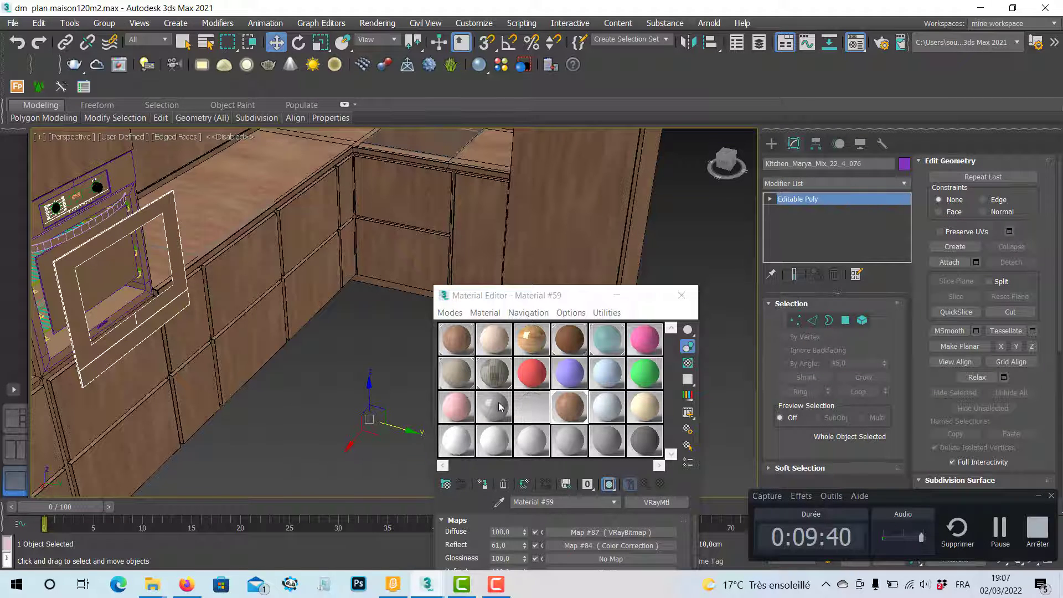
left_click(499, 407)
left_click(483, 485)
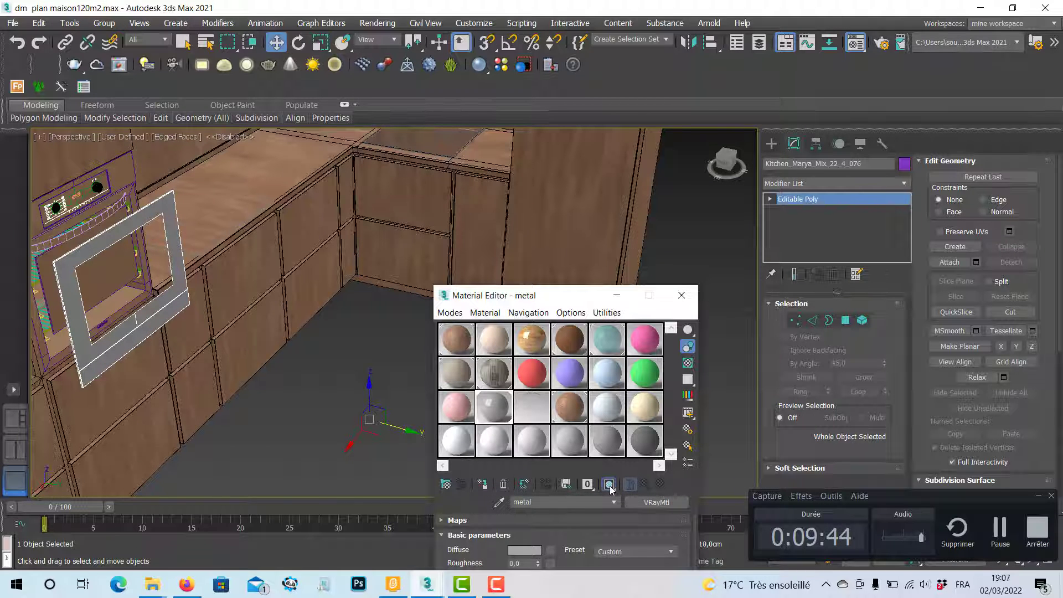
left_click(610, 484)
mouse_move(158, 321)
middle_mouse_down("alt")
mouse_move(235, 352)
mouse_move(176, 332)
middle_mouse_up("alt")
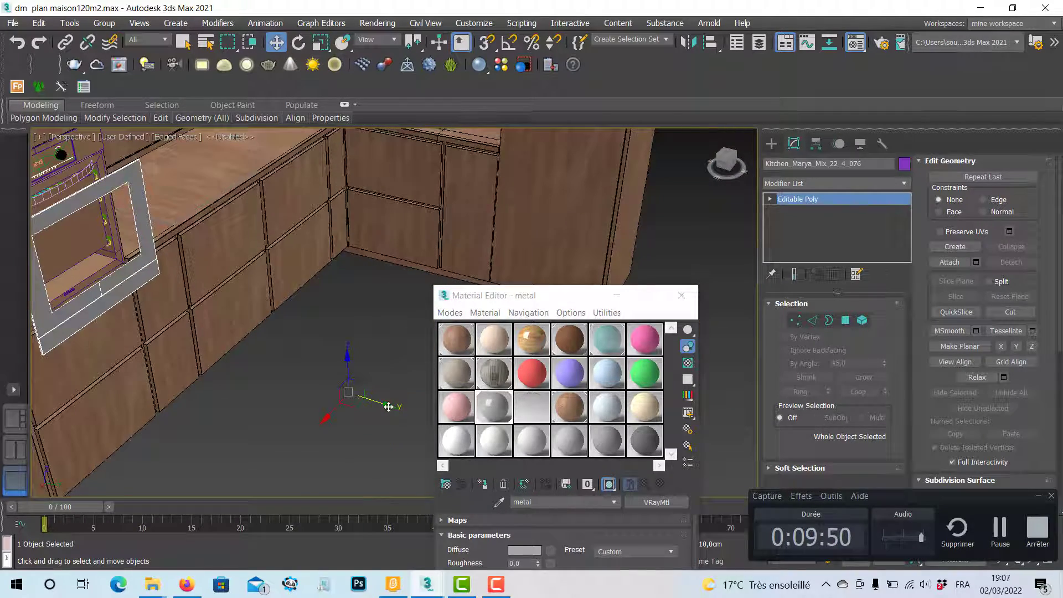
Undo the metal assignment and the forward move of the oven door frame, keeping the frame selected
key("ctrl+z")
key("ctrl+z")
key("ctrl+z")
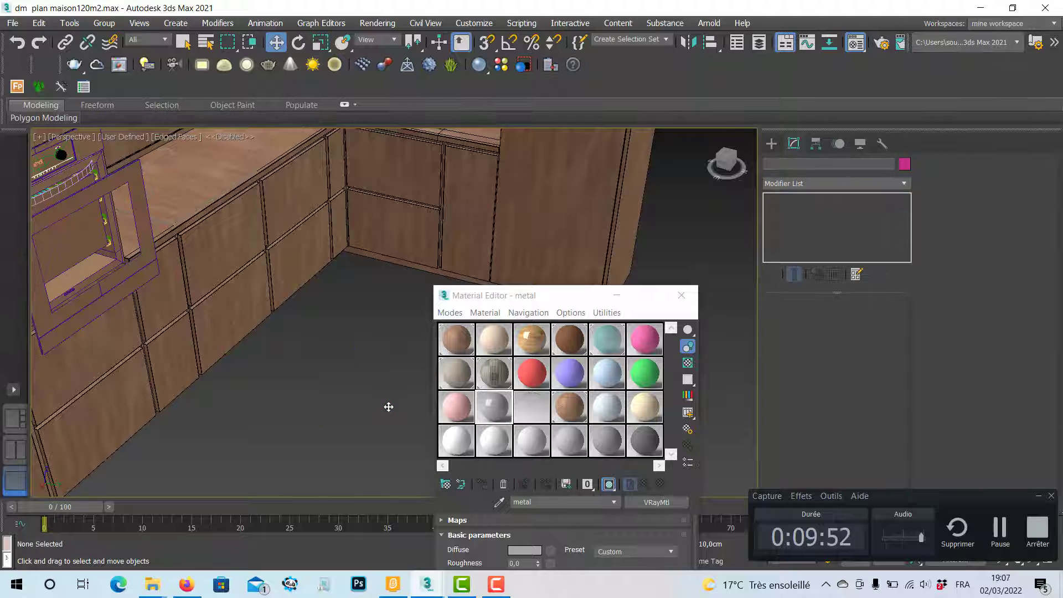
key("ctrl+y")
key("ctrl+y")
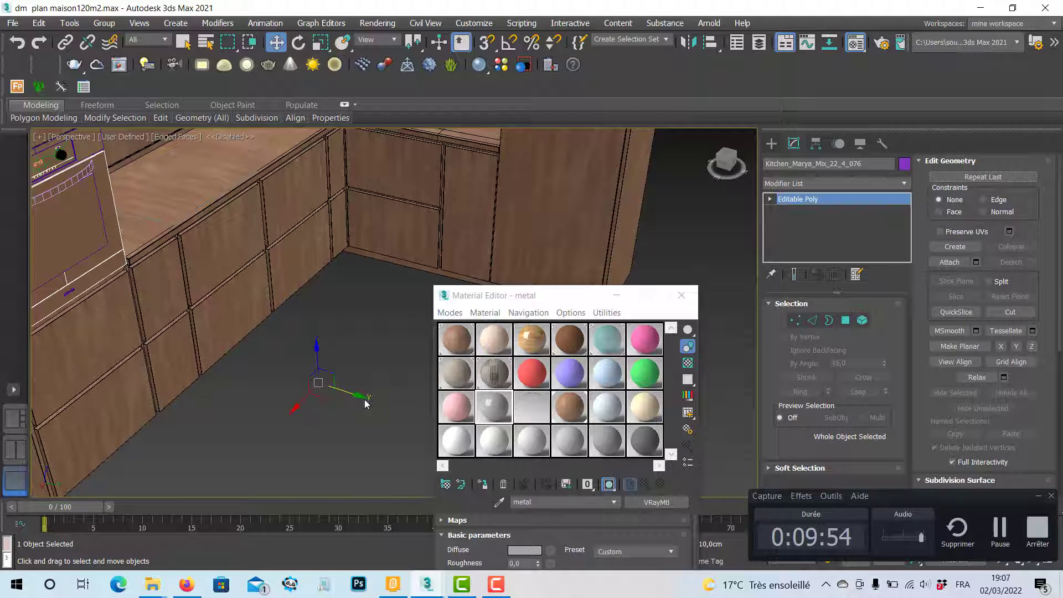
Assign the metal material to the oven door frame in its original place and clear the selection
middle_click_drag(369, 401, 407, 407, "alt")
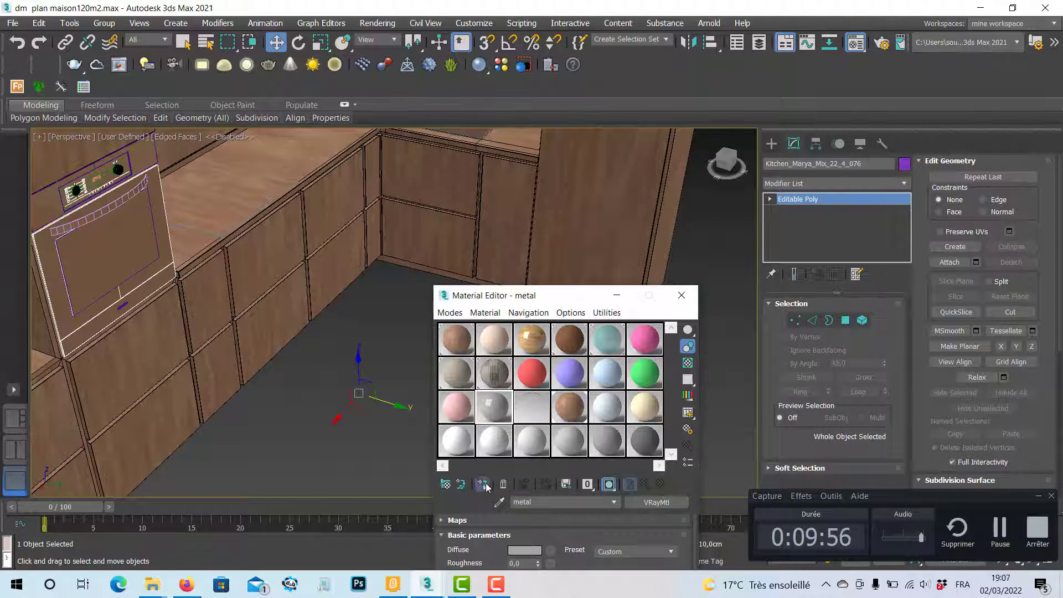
left_click_drag(490, 414, 141, 176)
left_click(281, 436)
Assign the transparent glass Material #15 to the shelled panel in the oven door's window
left_click(117, 255)
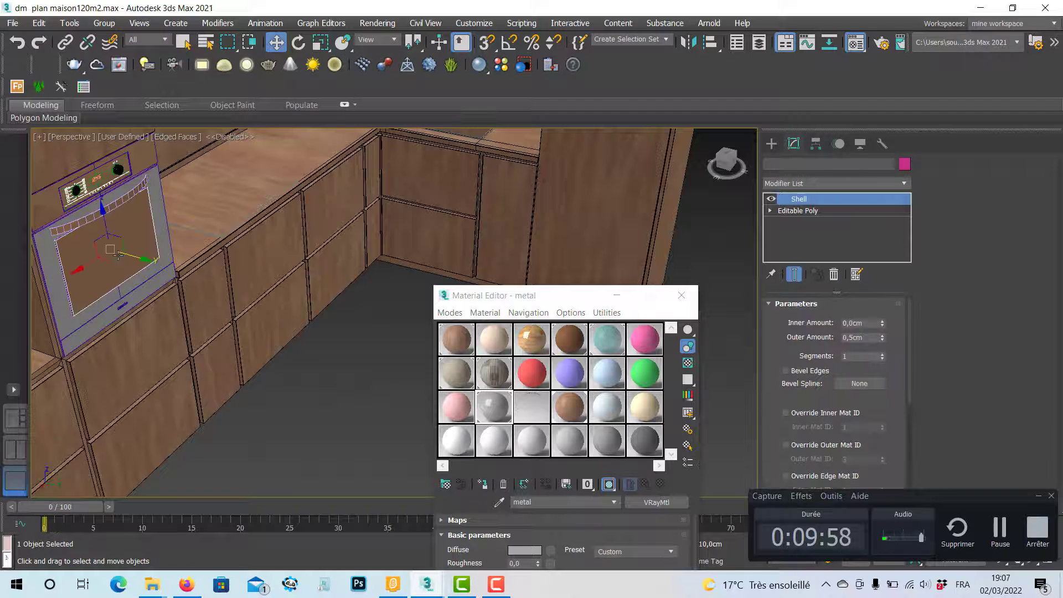
left_click(527, 406)
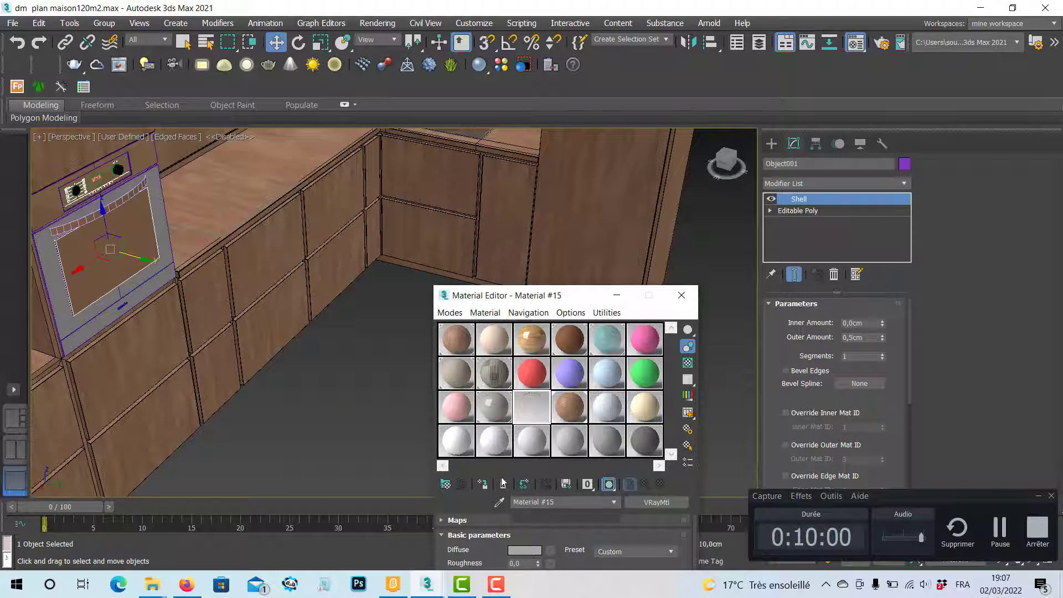
left_click(483, 485)
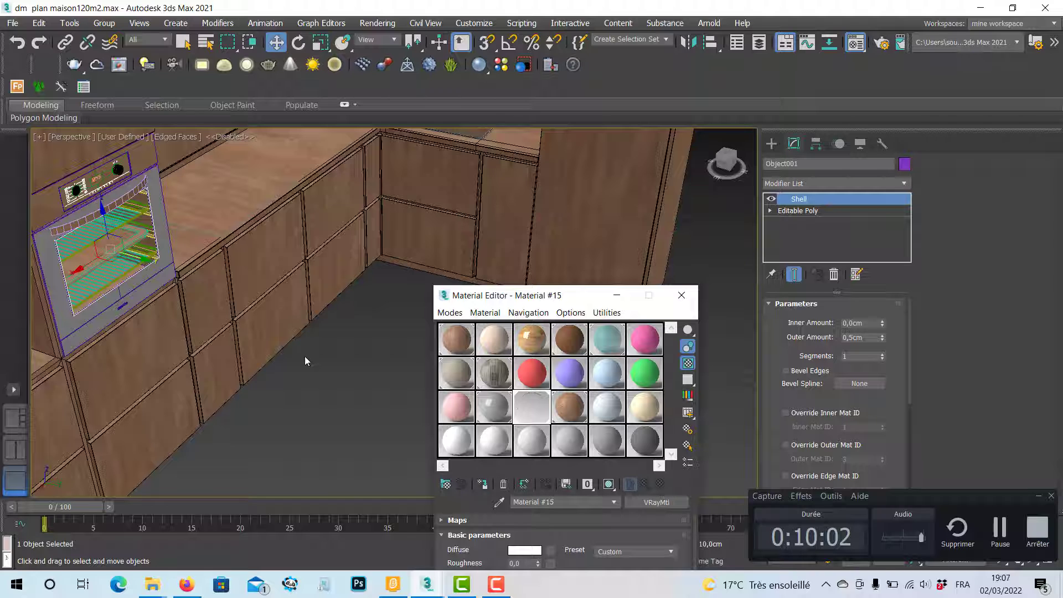
Assign the metal material to the curved handle of the oven door
middle_click_drag(304, 360, 328, 381)
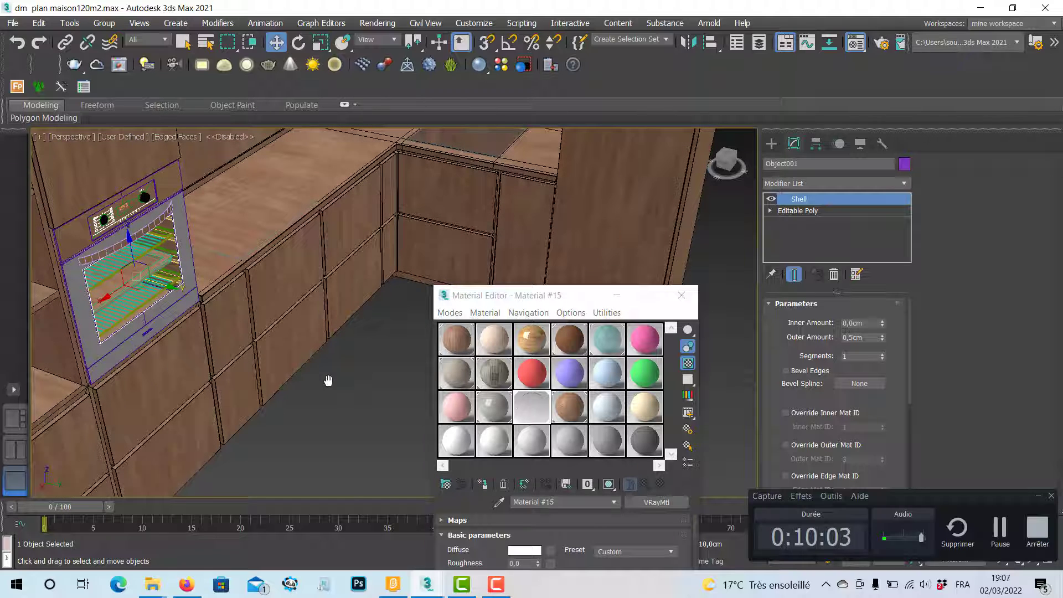
left_click(145, 231)
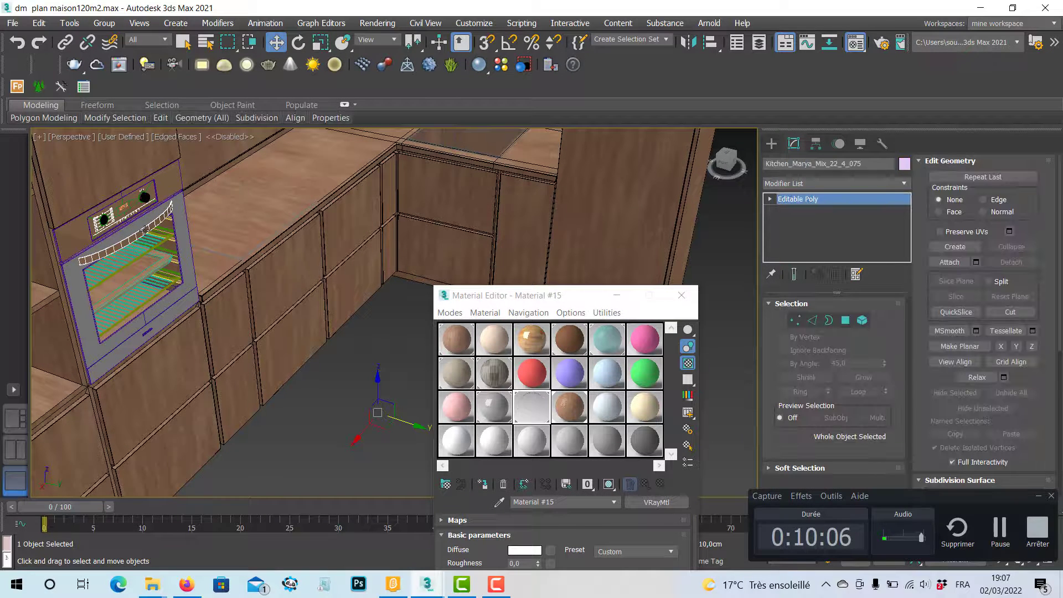
left_click(505, 408)
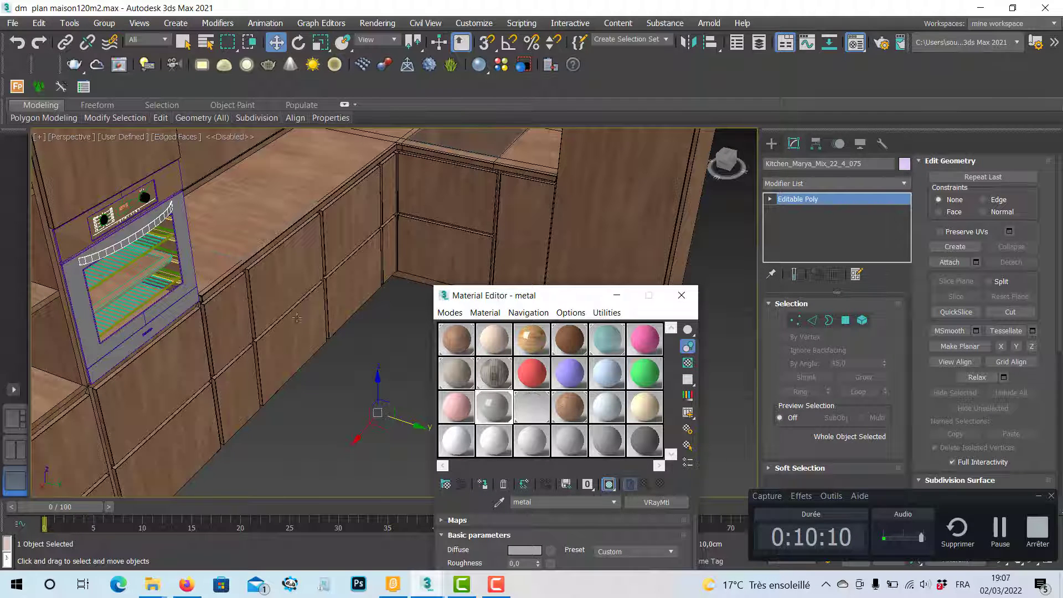
Select both round control knobs of the oven and assign the metal material to them
middle_click_drag(184, 267, 199, 293)
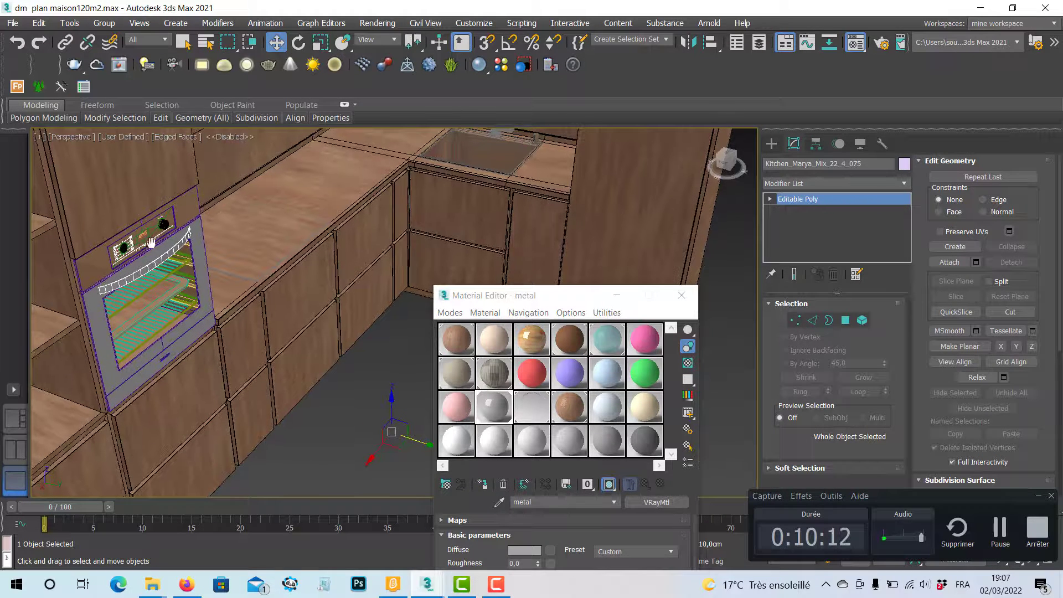
scroll(150, 242, "down", 3)
scroll(139, 255, "up", 10)
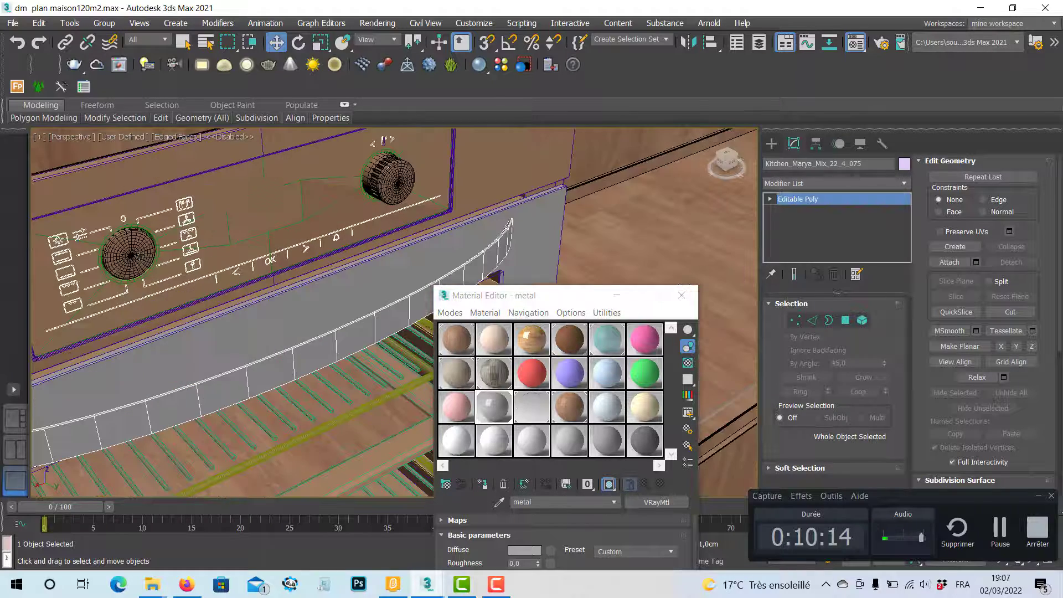
left_click(133, 259)
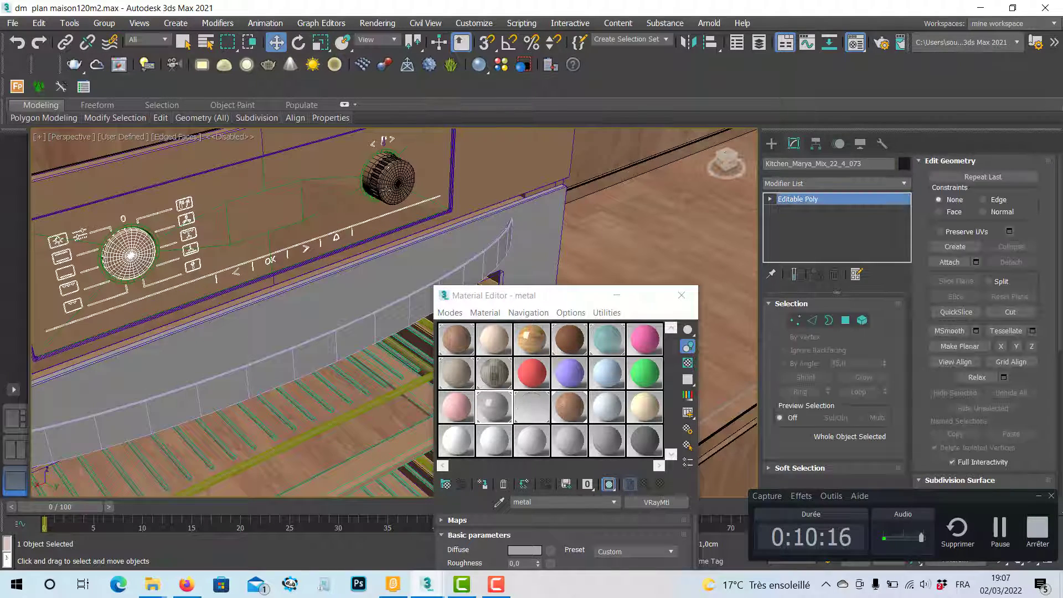
left_click(387, 186, "ctrl")
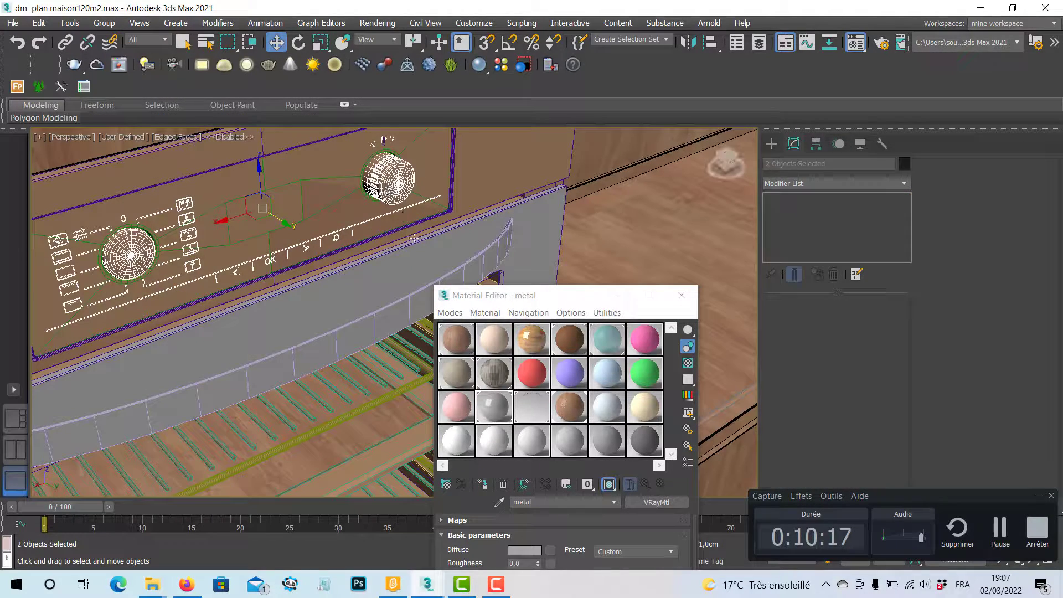
left_click(483, 485)
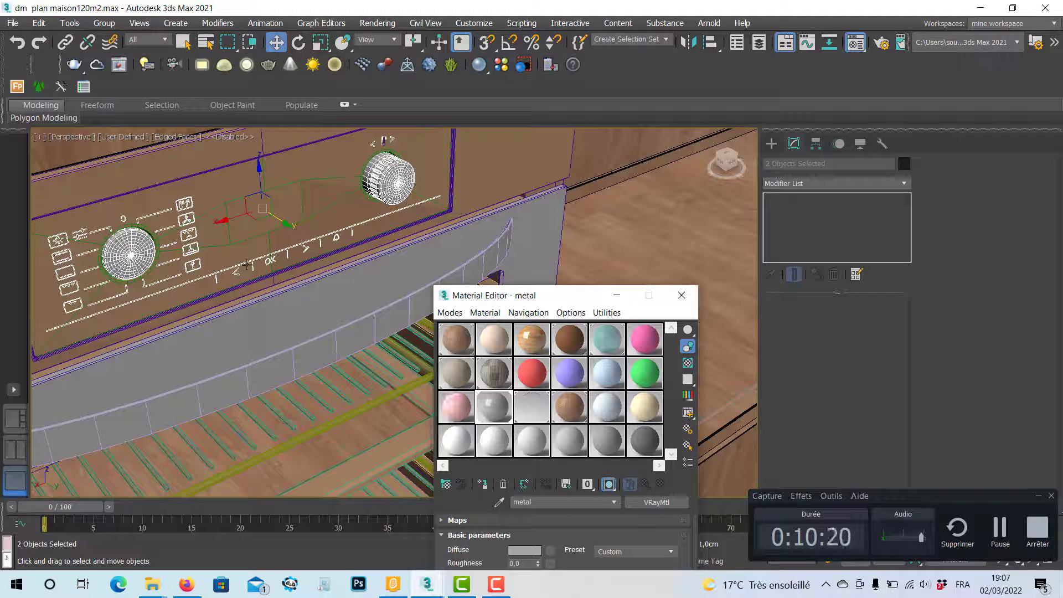
Select the oven's control panel and load the metal material into the pink Material #13 sample slot
scroll(248, 265, "down", 2)
scroll(305, 281, "down", 2)
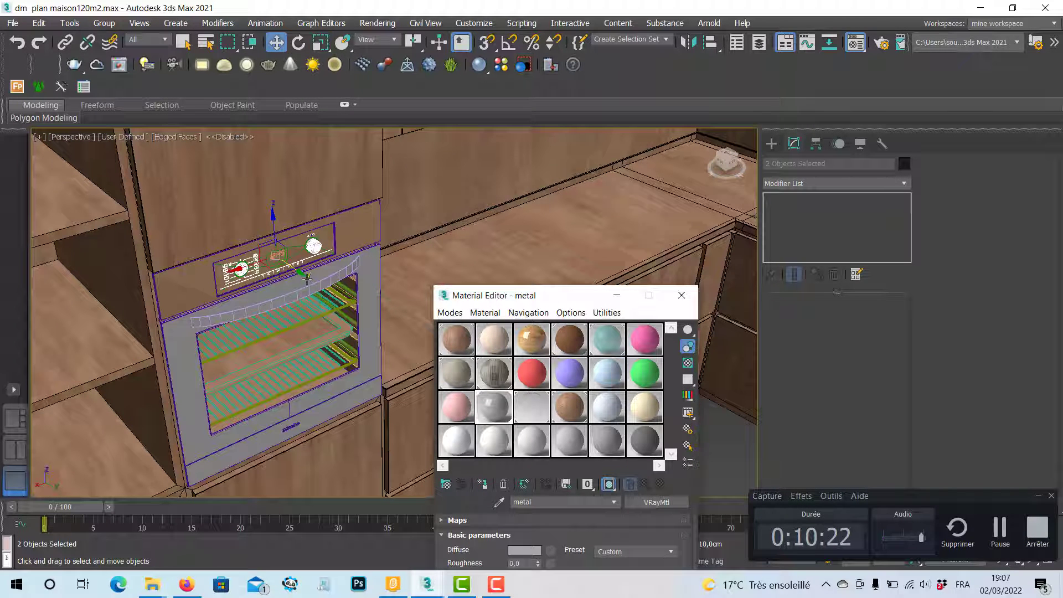
left_click(359, 238)
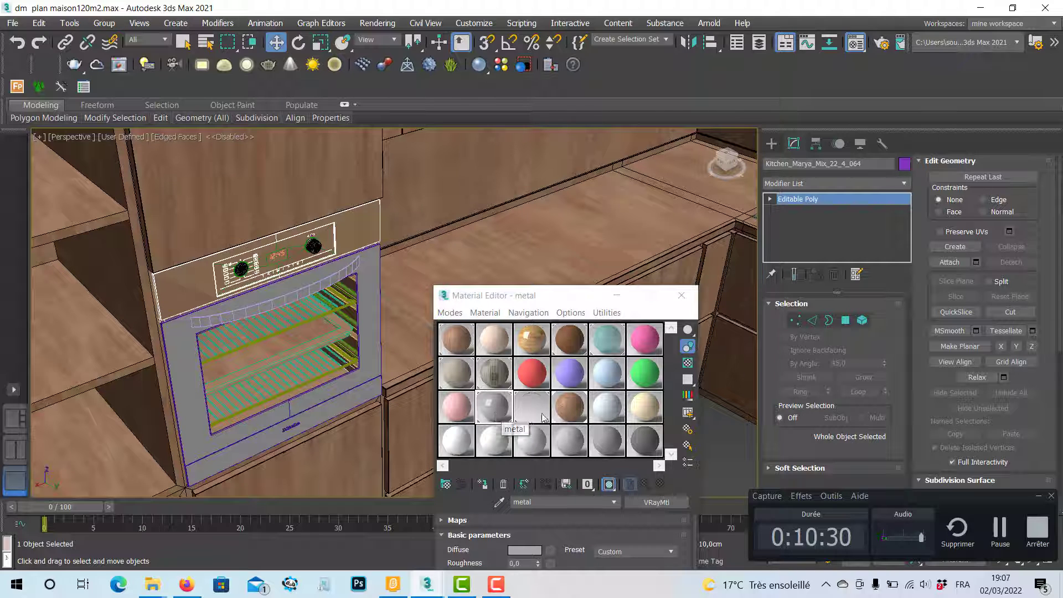
left_click(569, 407)
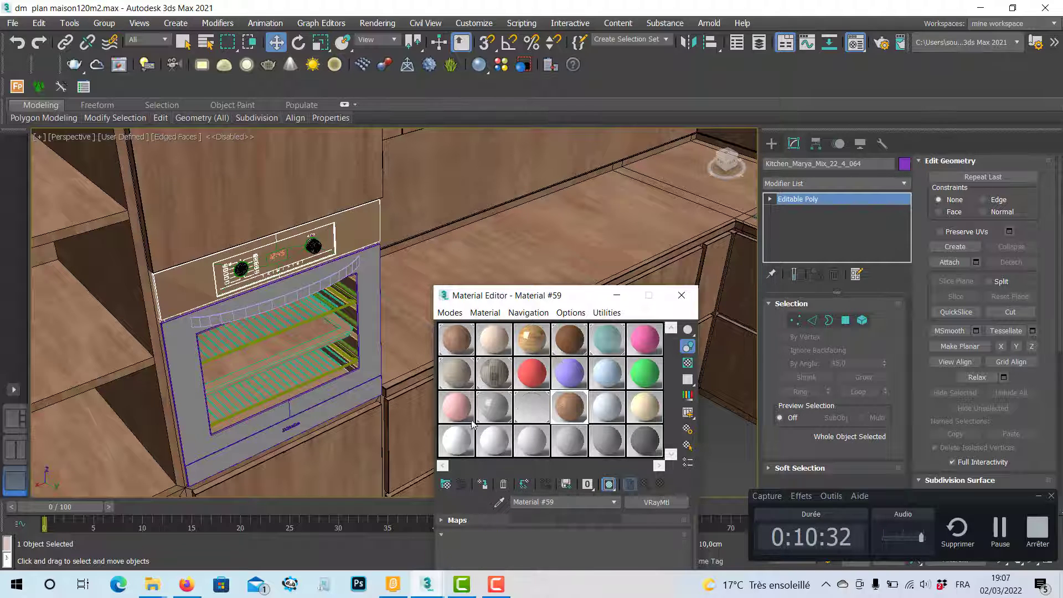
left_click(459, 410)
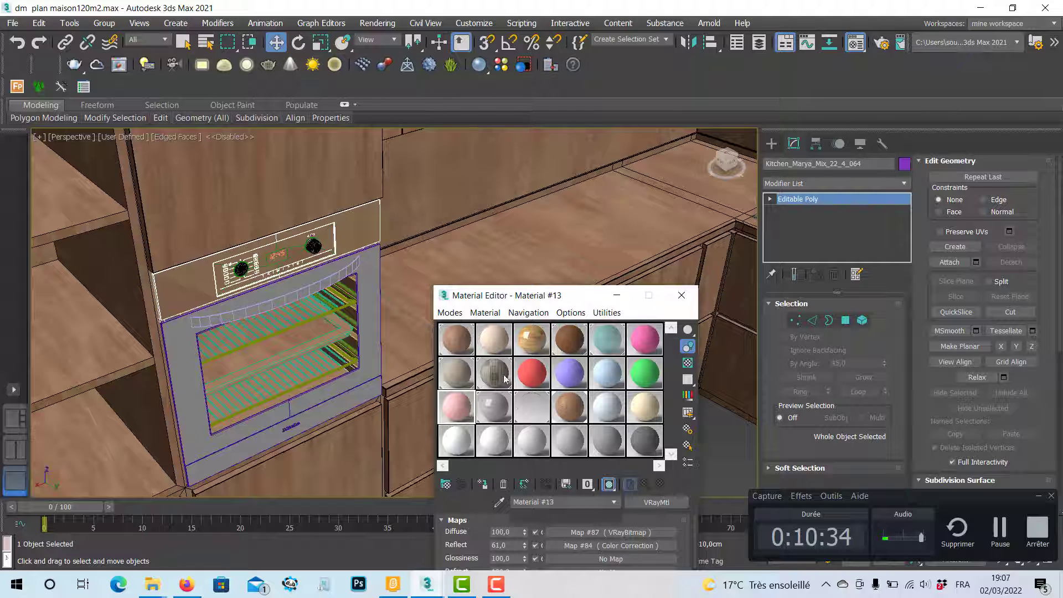
left_click(499, 502)
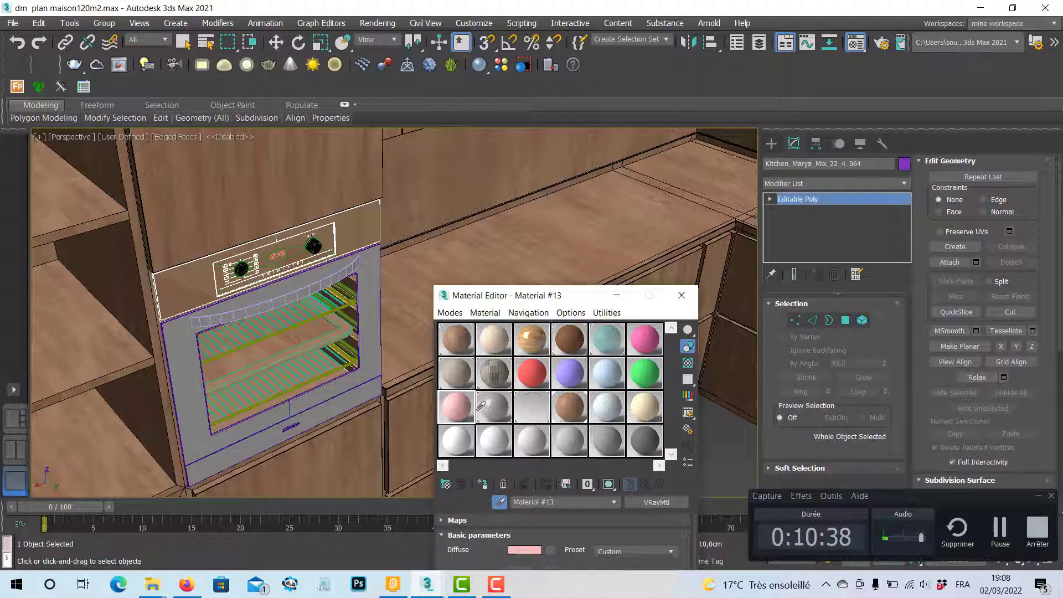
left_click(462, 405)
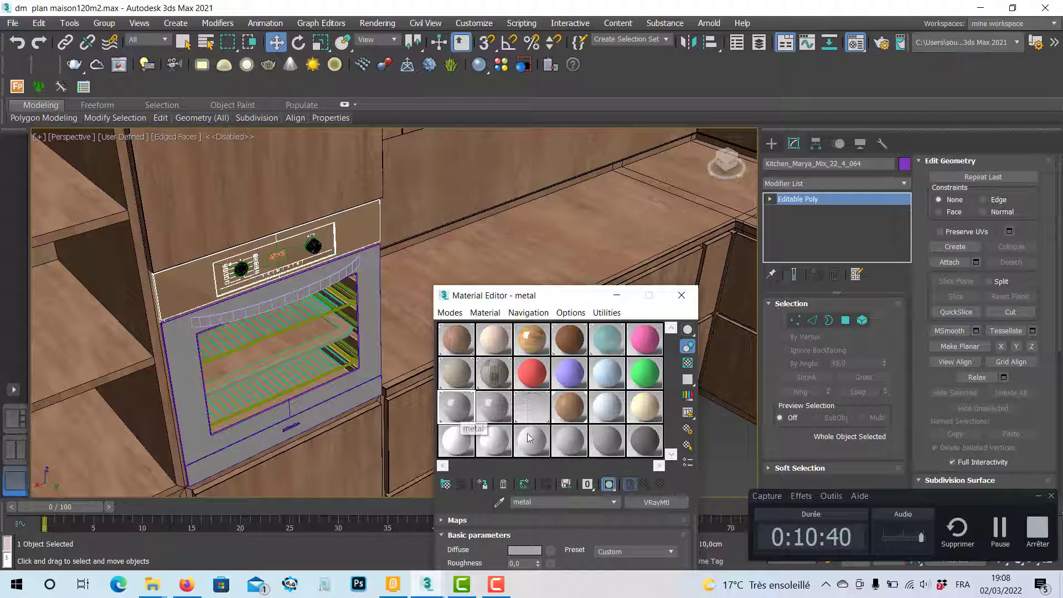
Darken the metal material's diffuse colour to a dark grey of about 52
left_click_drag(568, 296, 627, 135)
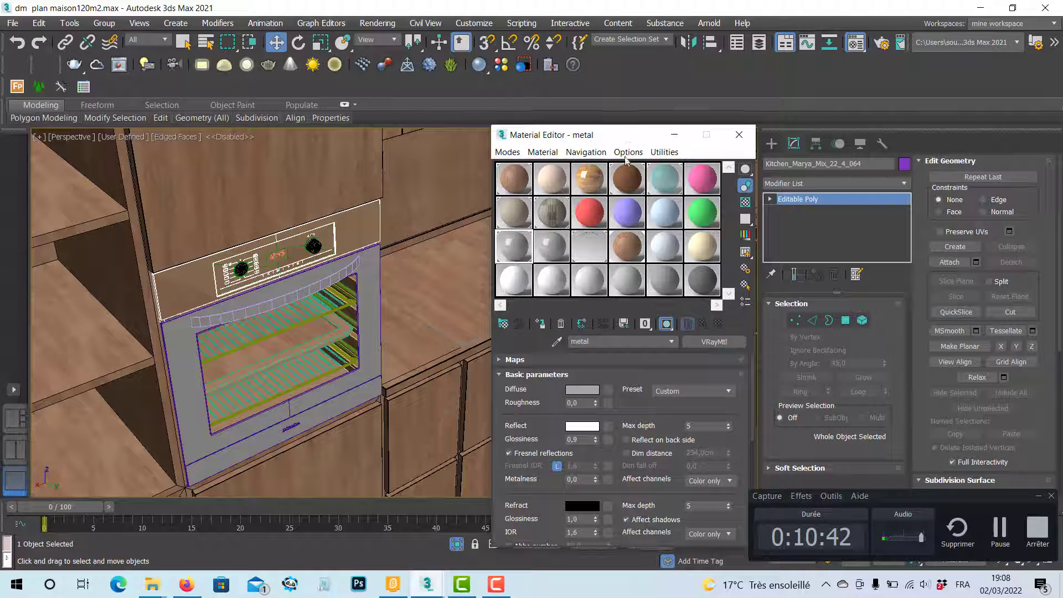
left_click(582, 389)
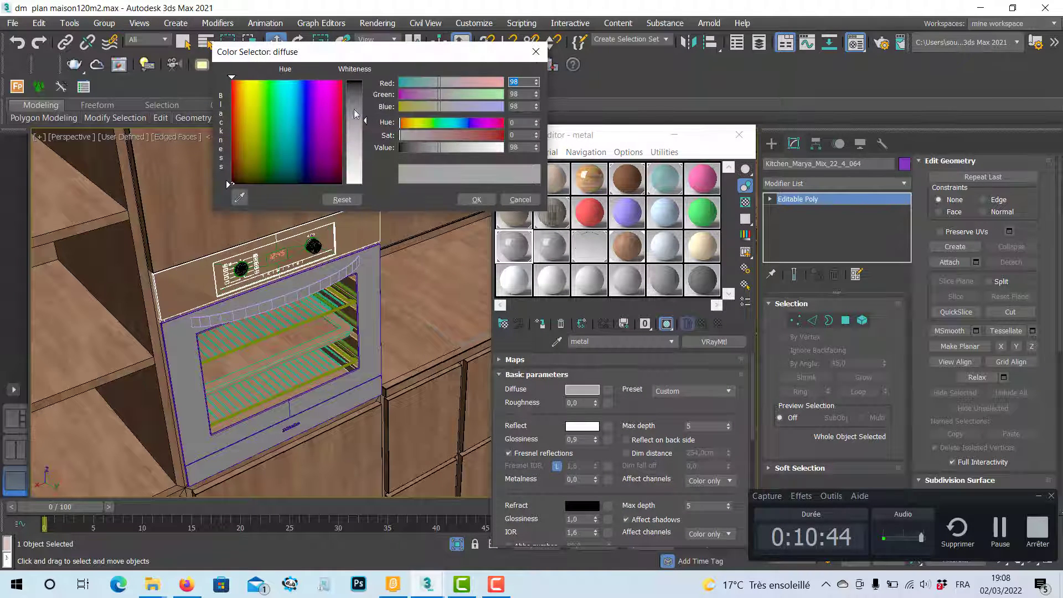
left_click_drag(354, 109, 355, 95)
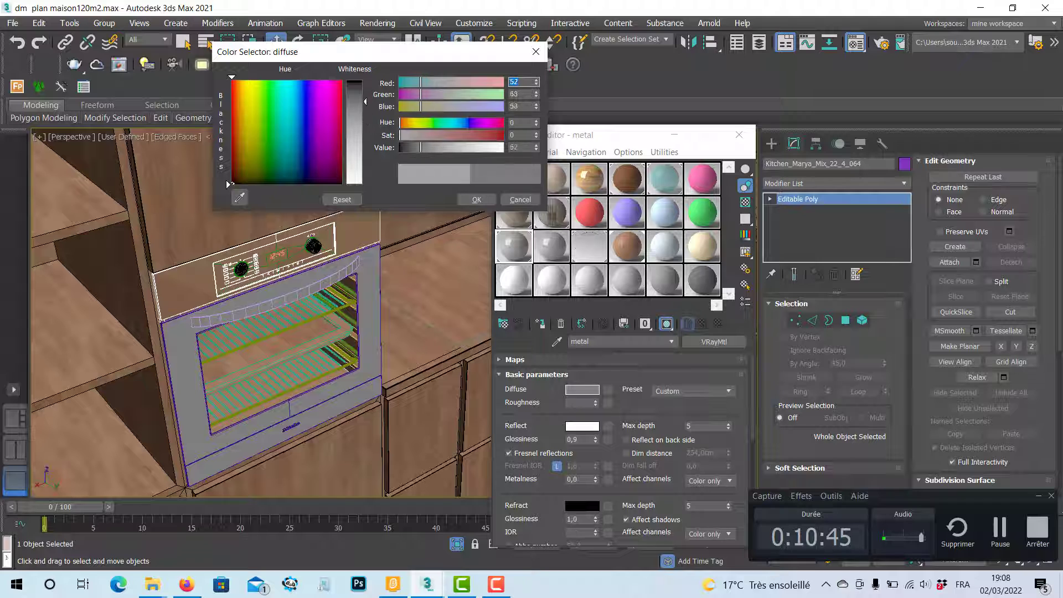
left_click(476, 200)
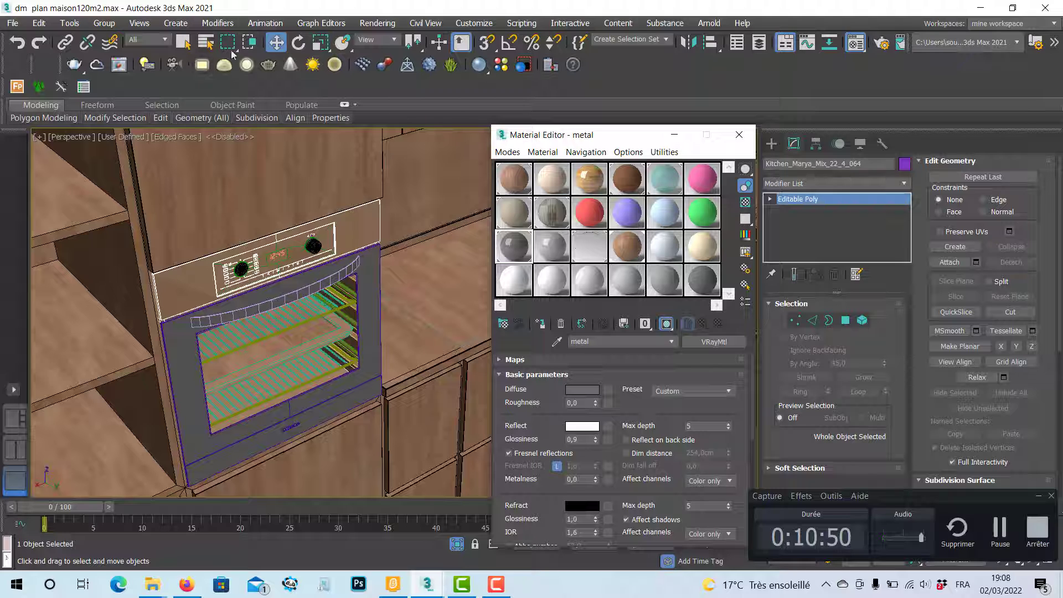
Assign the lighter grey metal material to the oven's control panel, replacing the scene material of the same name
left_click(276, 42)
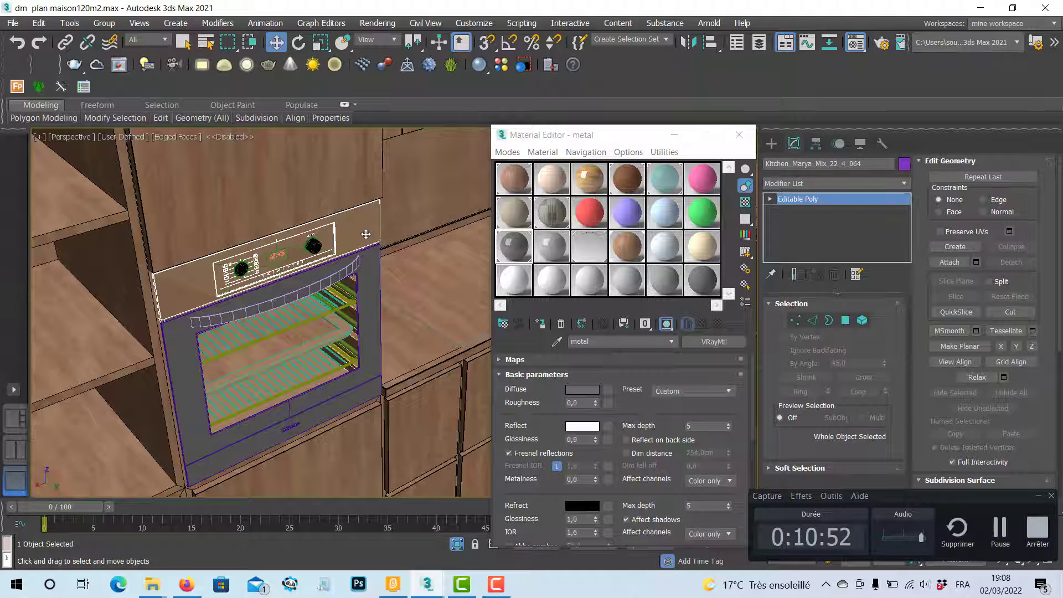
left_click(366, 234)
left_click(362, 232)
left_click(365, 234)
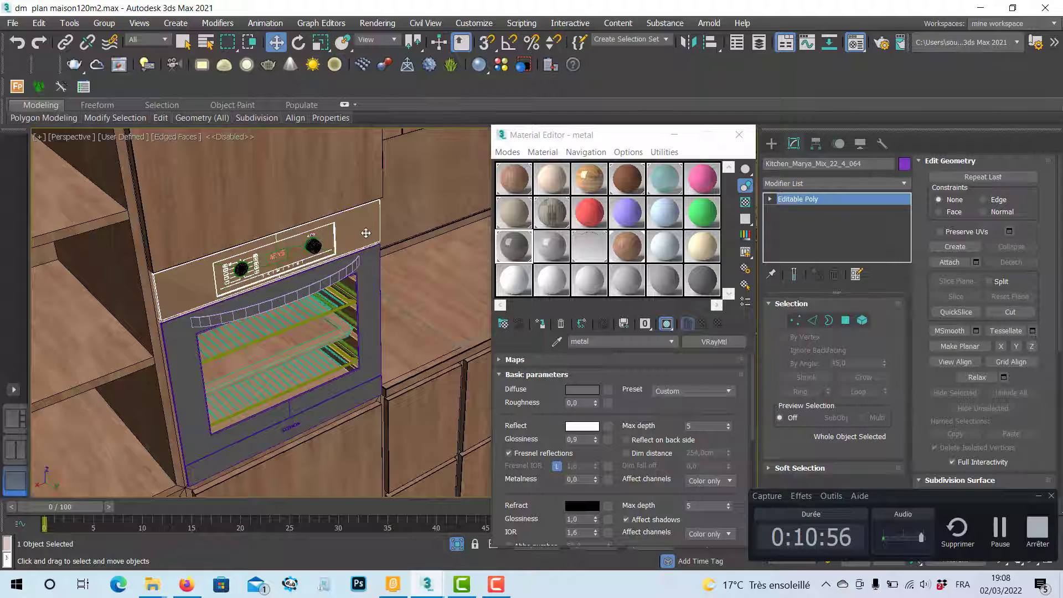
left_click(547, 262)
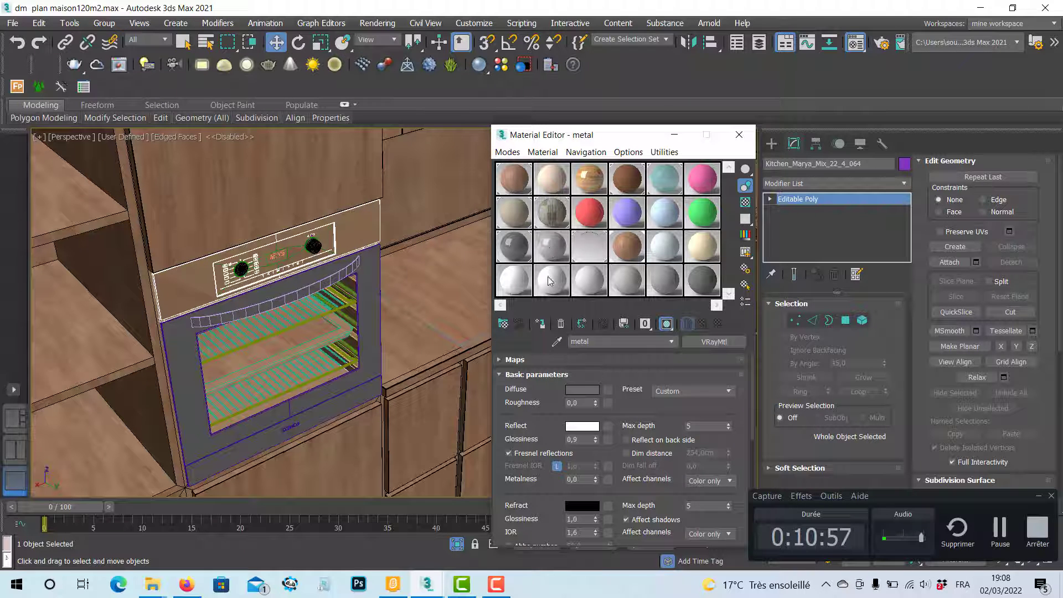
left_click(541, 324)
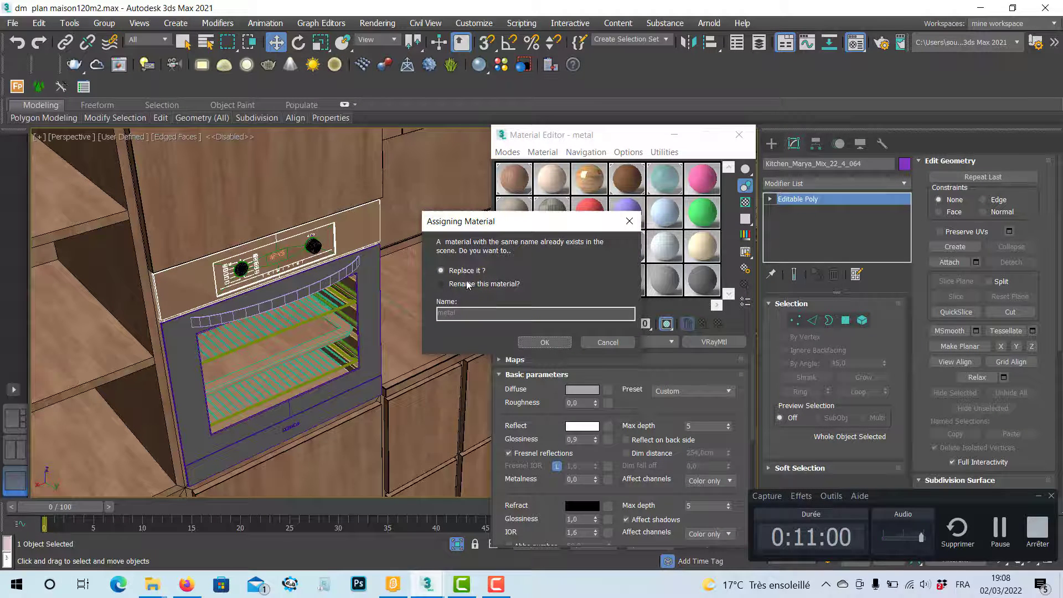
left_click(542, 342)
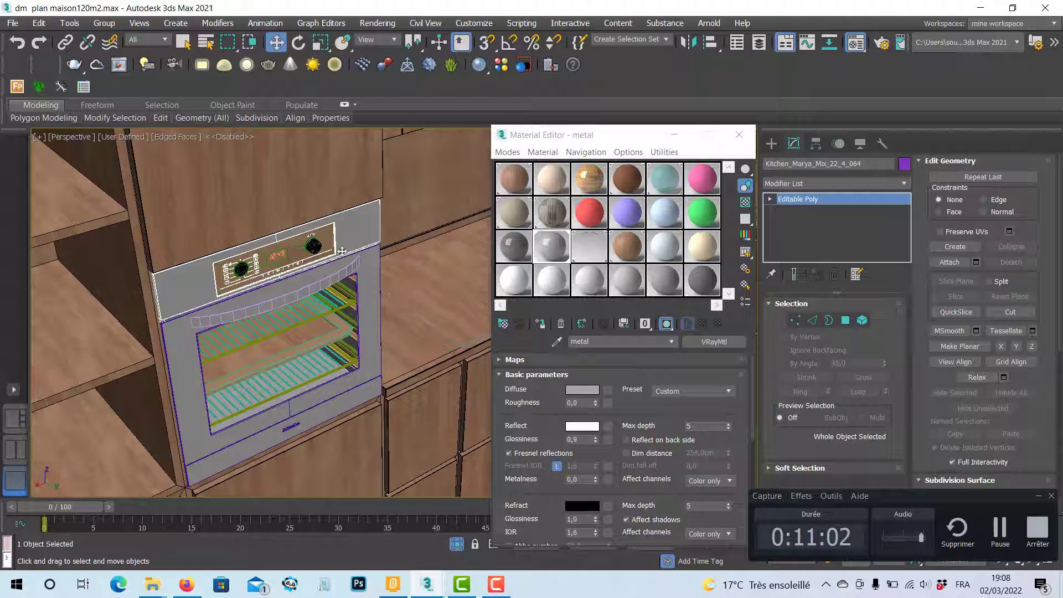
Select the sink basin in the corner worktop and assign the metal material to it
scroll(372, 297, "down", 6)
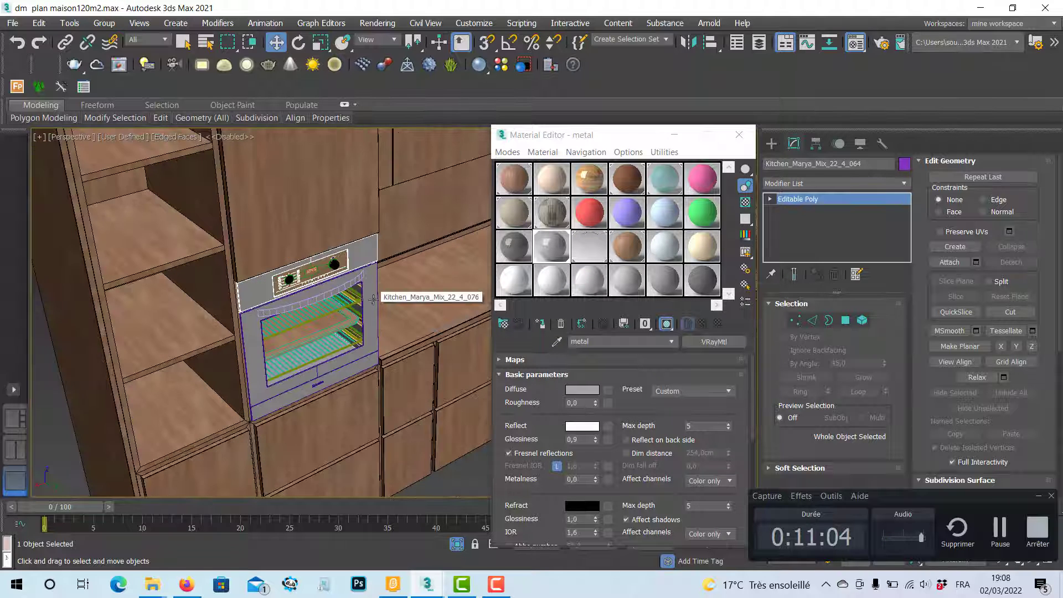
middle_click_drag(285, 297, 207, 322)
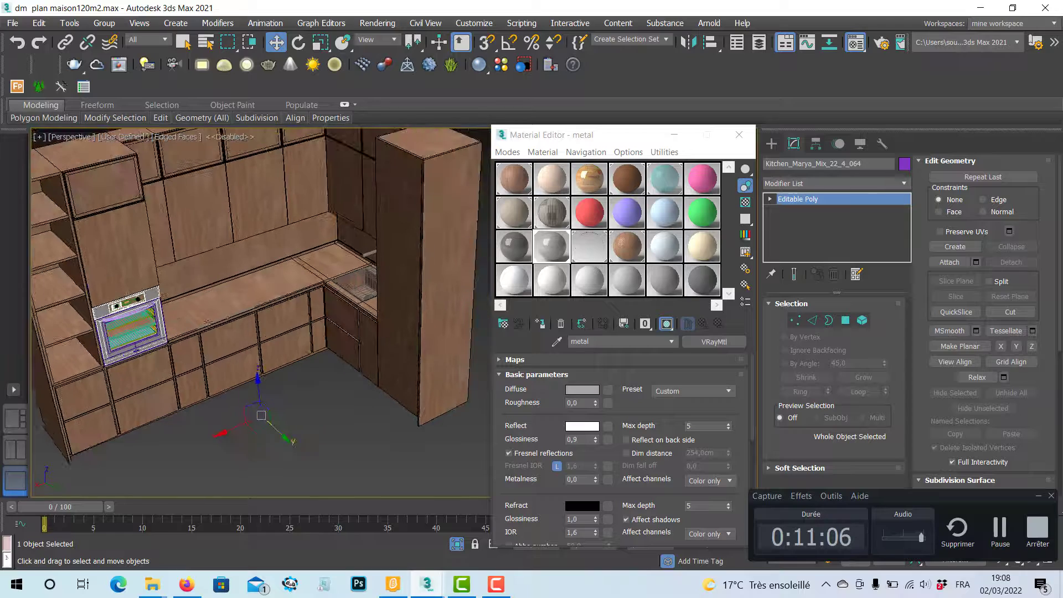
scroll(343, 295, "up", 6)
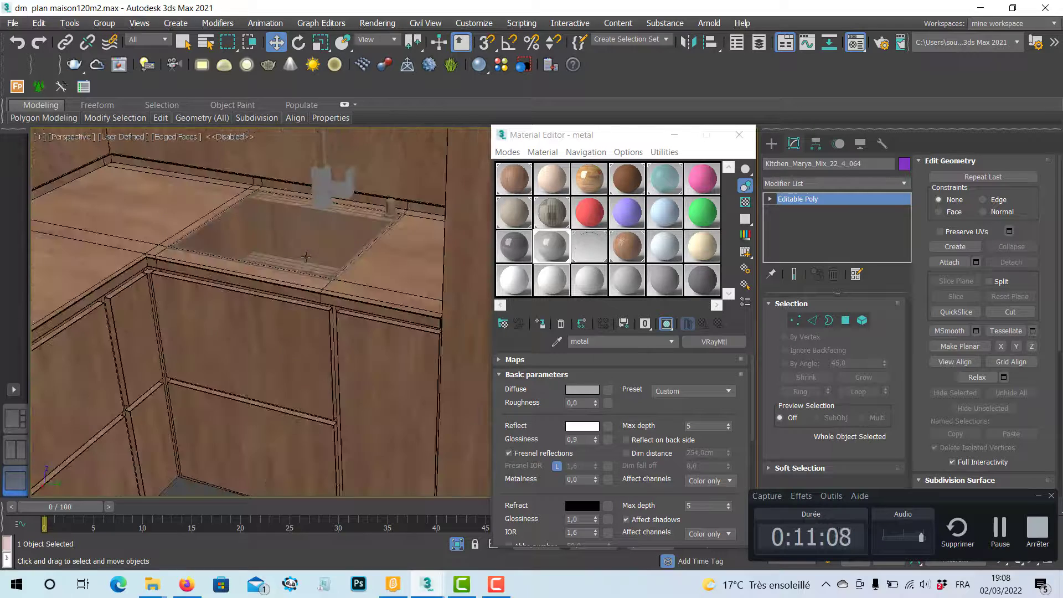
left_click(313, 228)
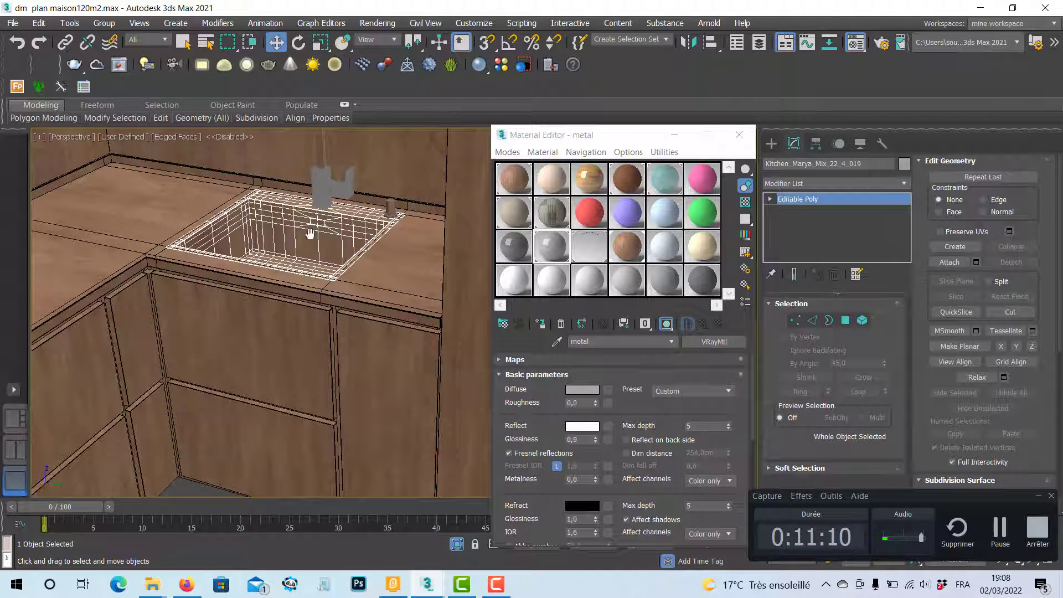
middle_click_drag(312, 231, 281, 301)
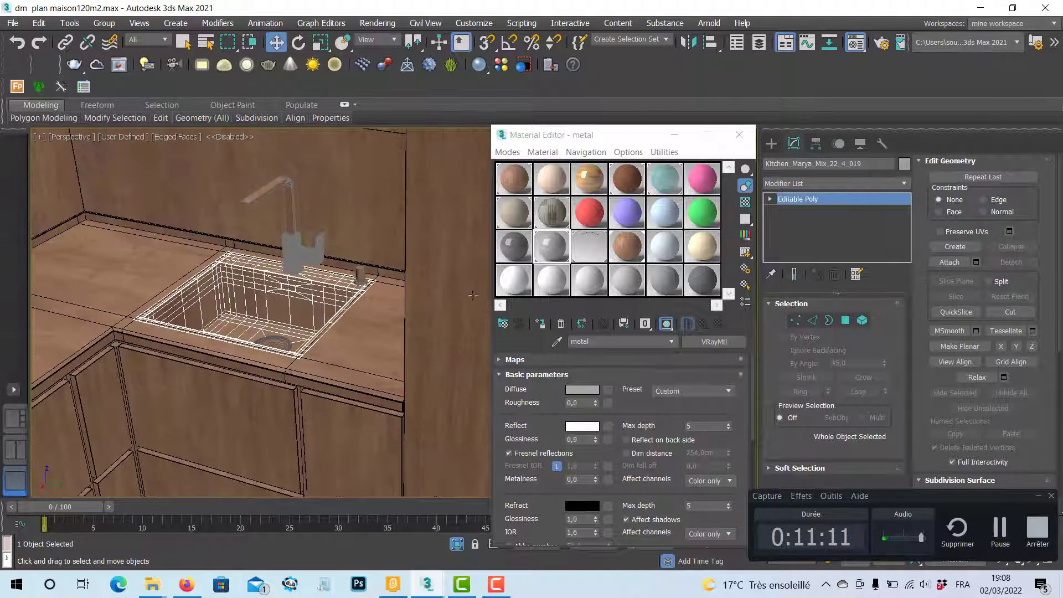
left_click(540, 324)
Assign the metal material to the tap's body, lever and spout and the small knob beside it, and select the sink drain
left_click(323, 259)
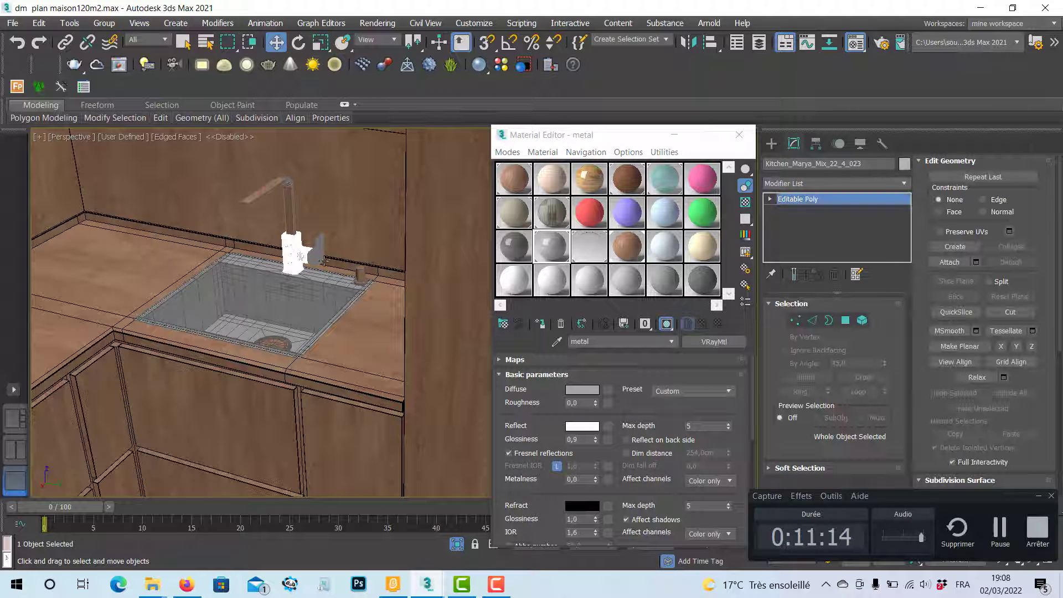
left_click(305, 257, "ctrl")
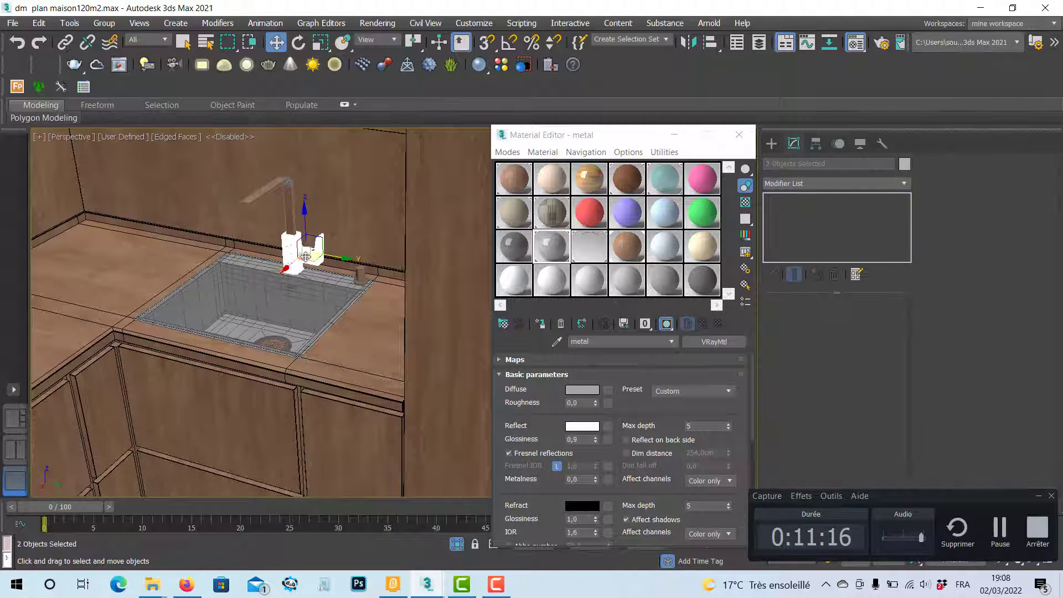
left_click(290, 208, "ctrl")
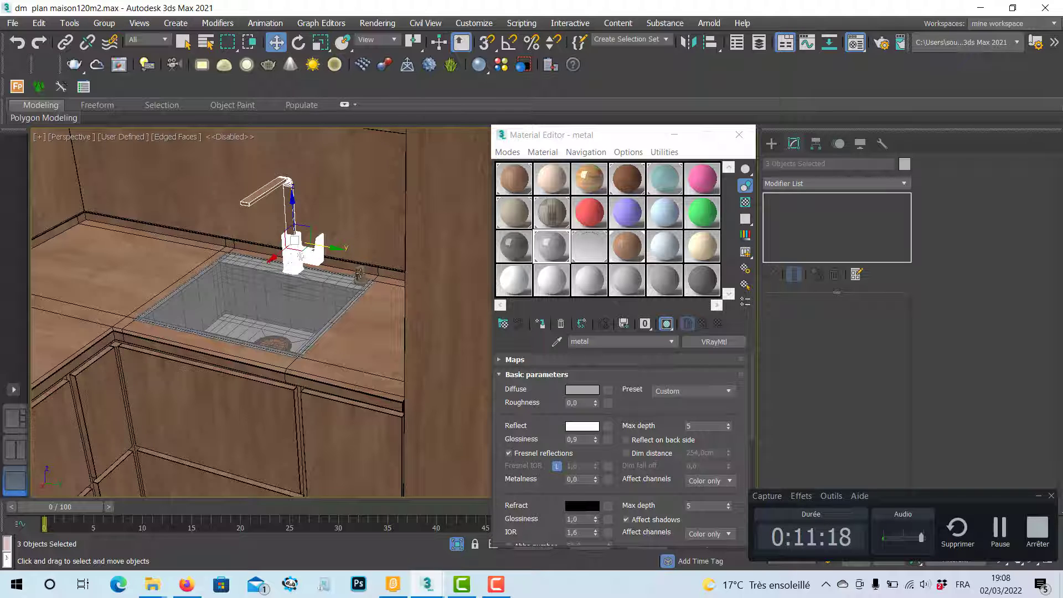
left_click(360, 276, "ctrl")
left_click(540, 324)
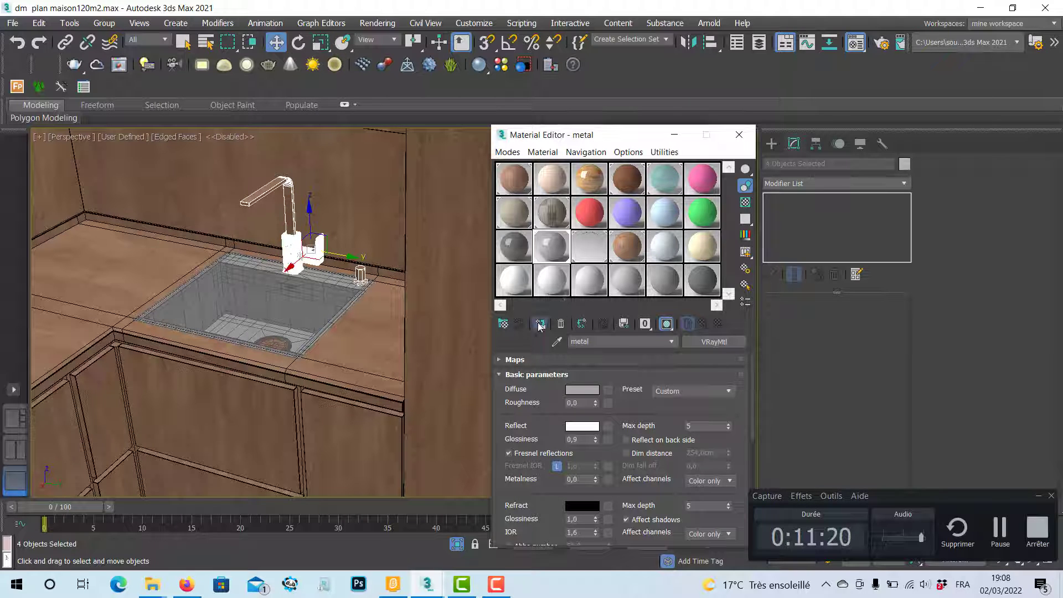
left_click(277, 343)
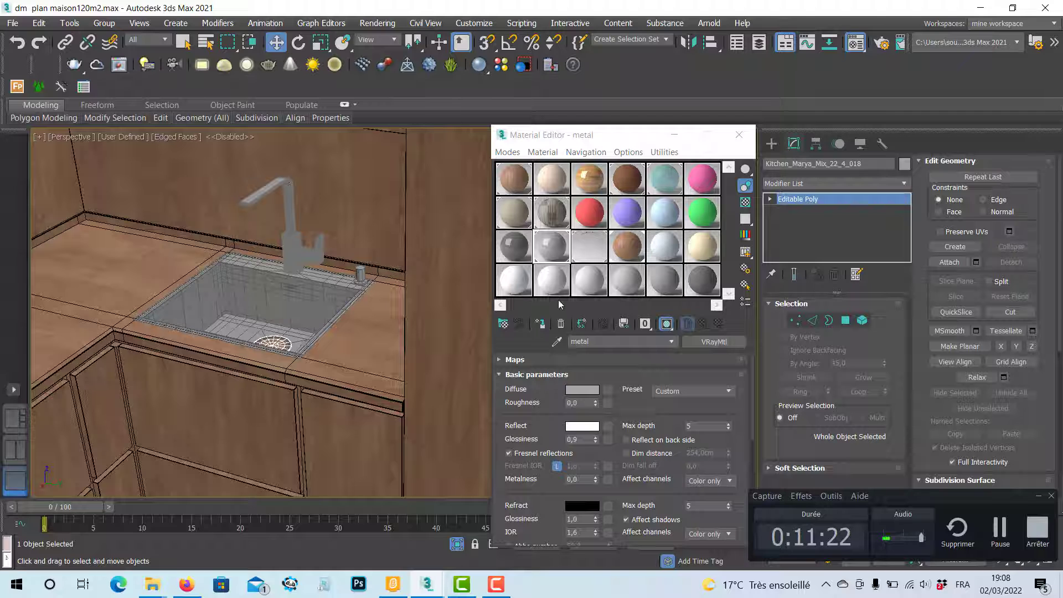
Select all the kitchen objects, group them under the default name, and close the Material Editor
scroll(287, 339, "down", 10)
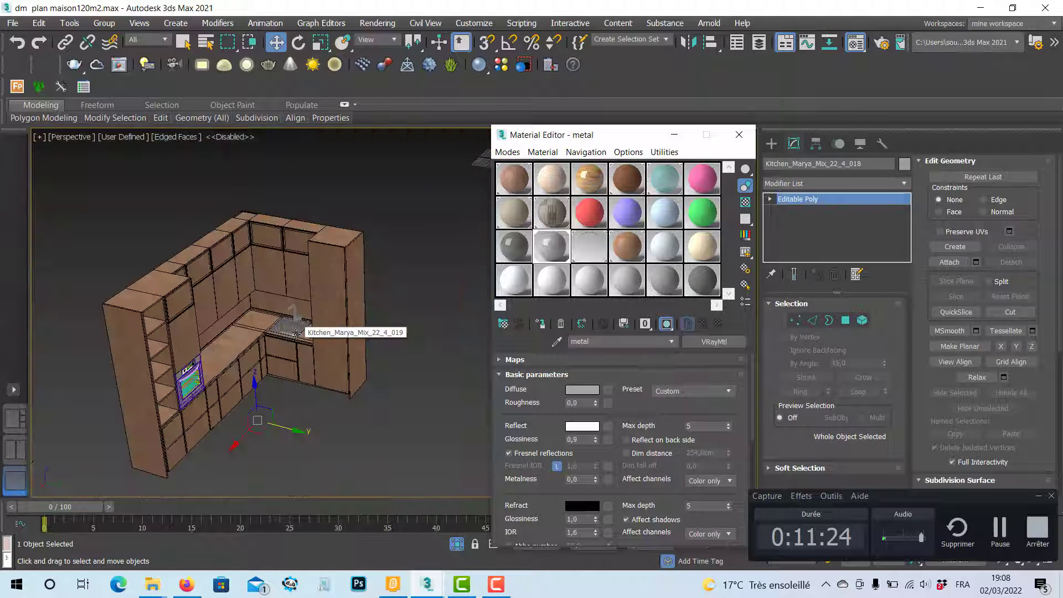
middle_click_drag(286, 339, 275, 327, "alt")
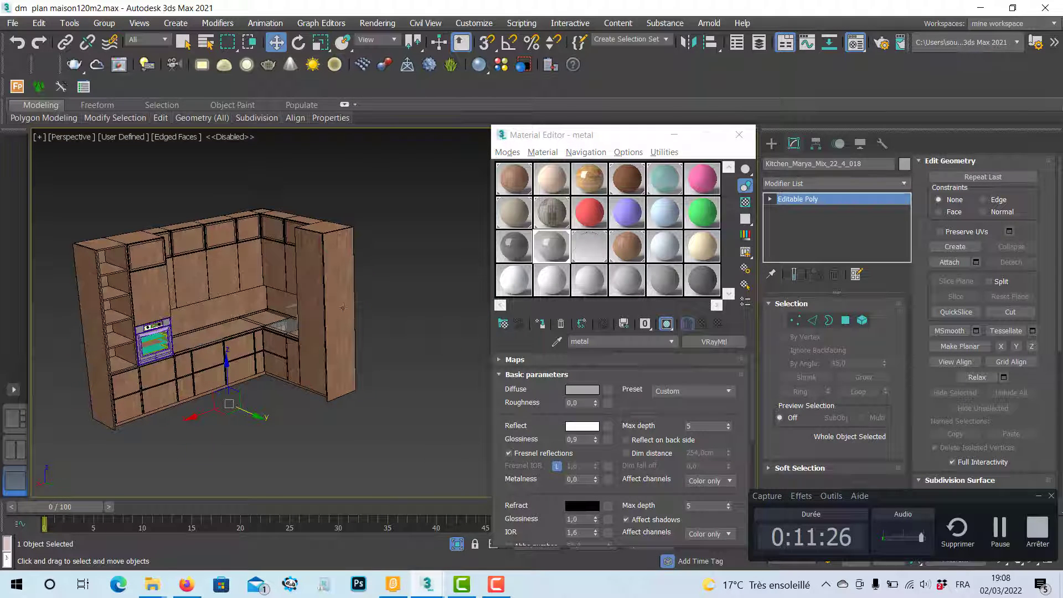
scroll(351, 201, "down", 3)
middle_click_drag(359, 211, 356, 235, "alt")
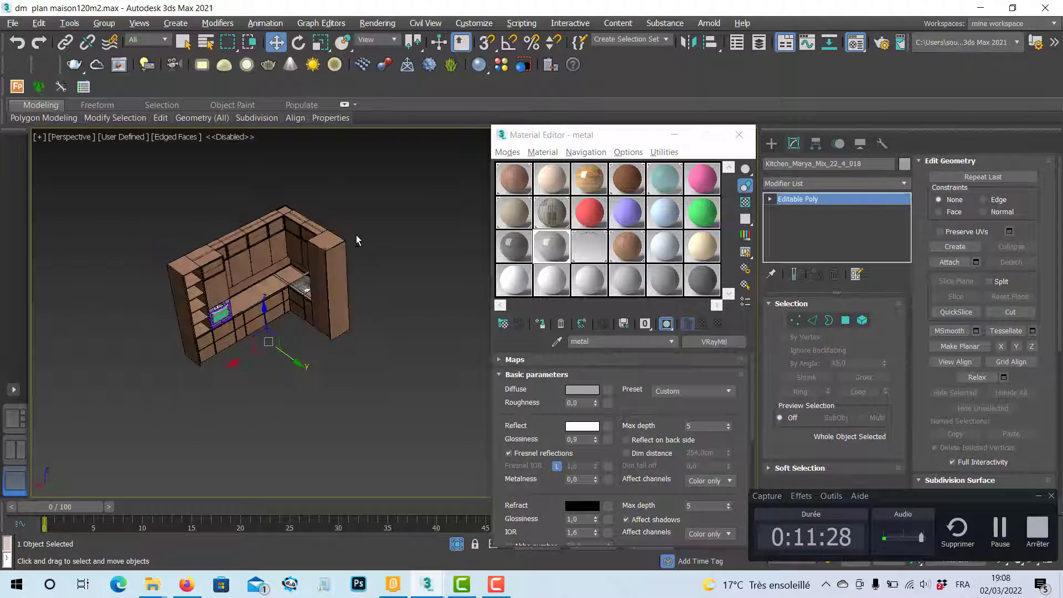
left_click_drag(375, 202, 127, 412)
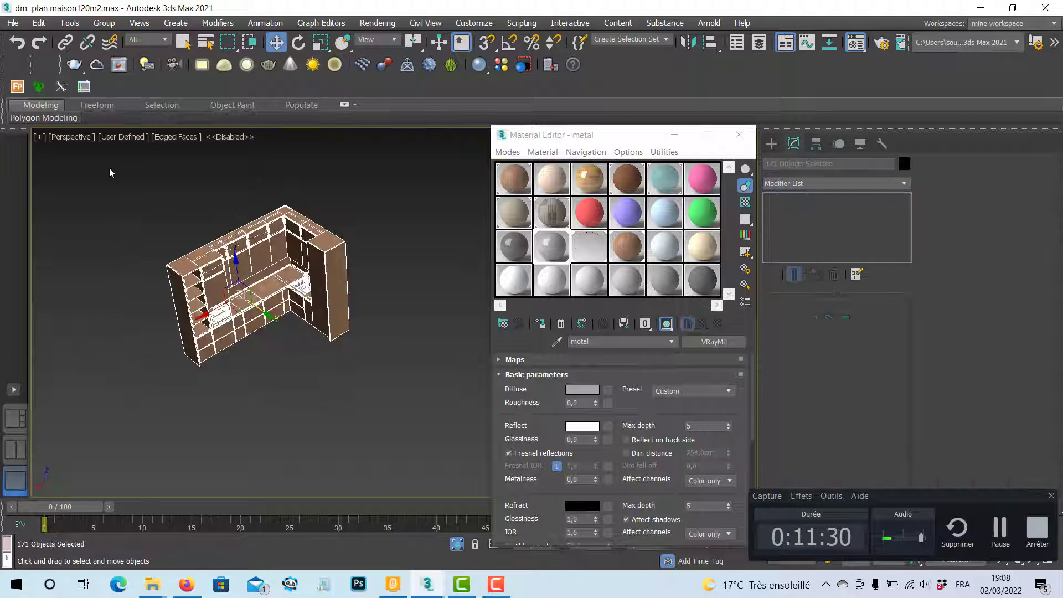
left_click(104, 23)
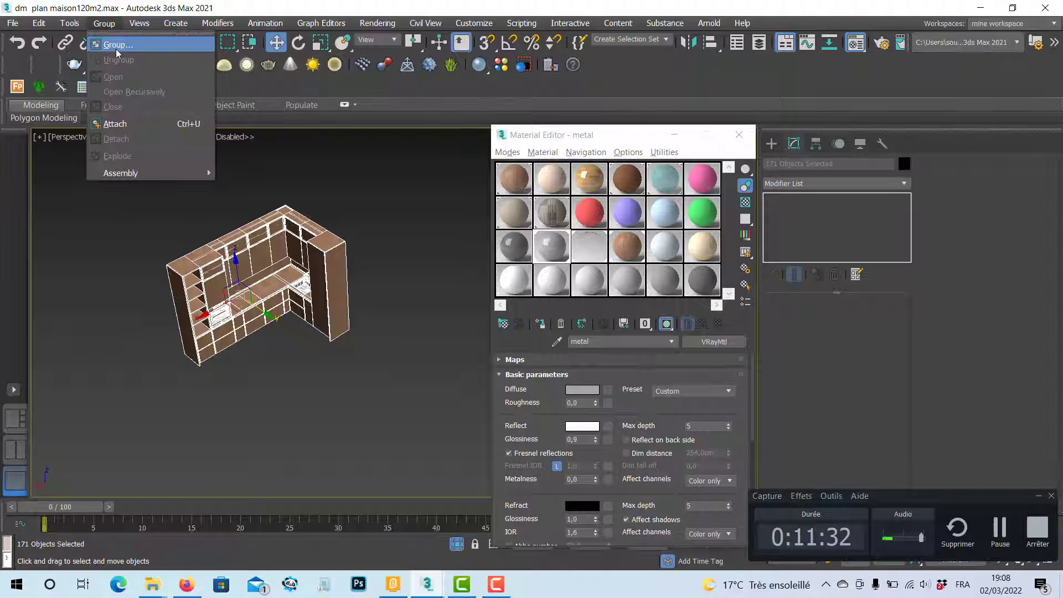
left_click(117, 46)
left_click(544, 315)
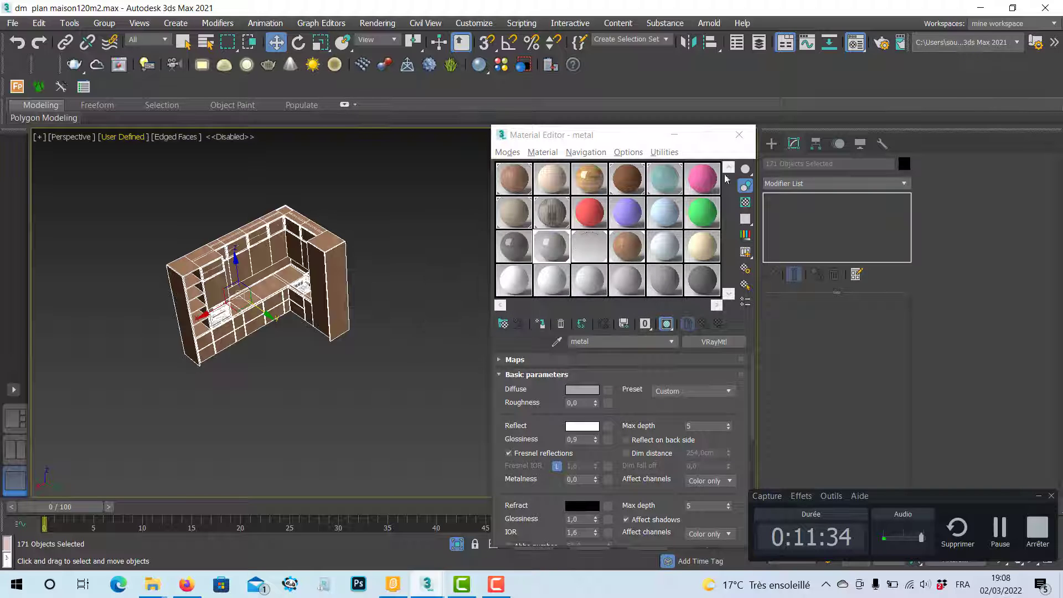
left_click(739, 136)
Move the kitchen group into the house plan, to about X -302 cm, Y 282 cm
middle_click_drag(266, 297, 268, 307)
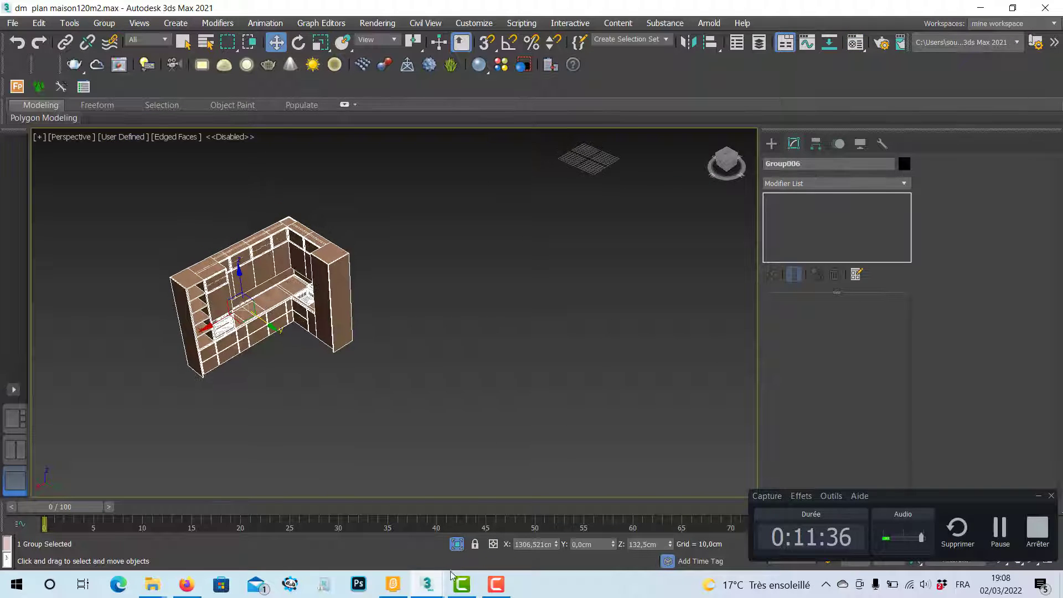
middle_click_drag(397, 223, 374, 376)
middle_click_drag(458, 395, 357, 373)
scroll(357, 373, "down", 3)
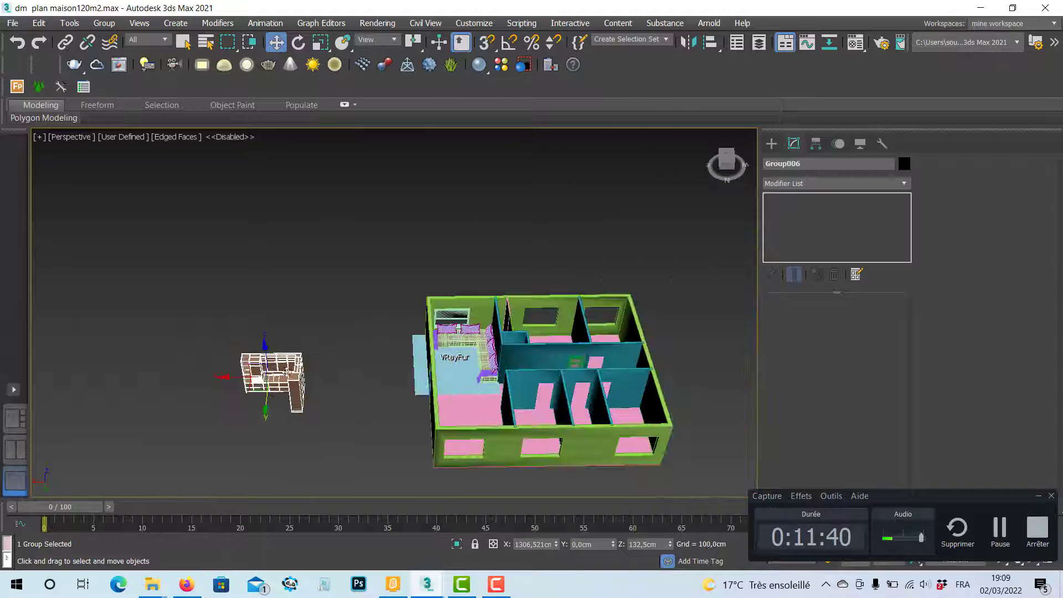
left_click_drag(287, 371, 525, 380)
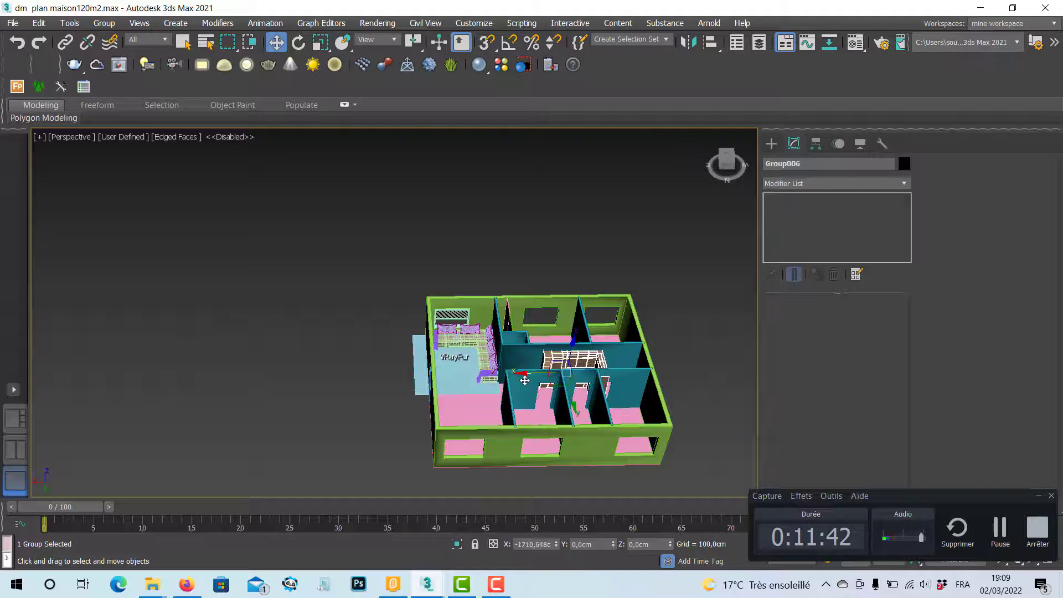
middle_click_drag(525, 380, 479, 385, "alt")
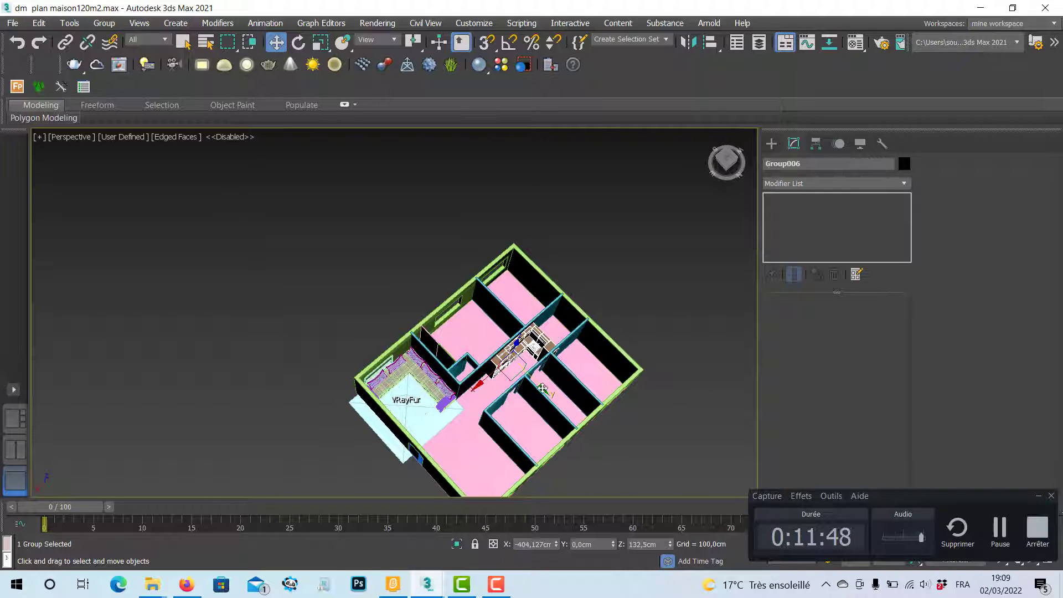
left_click_drag(543, 389, 501, 430)
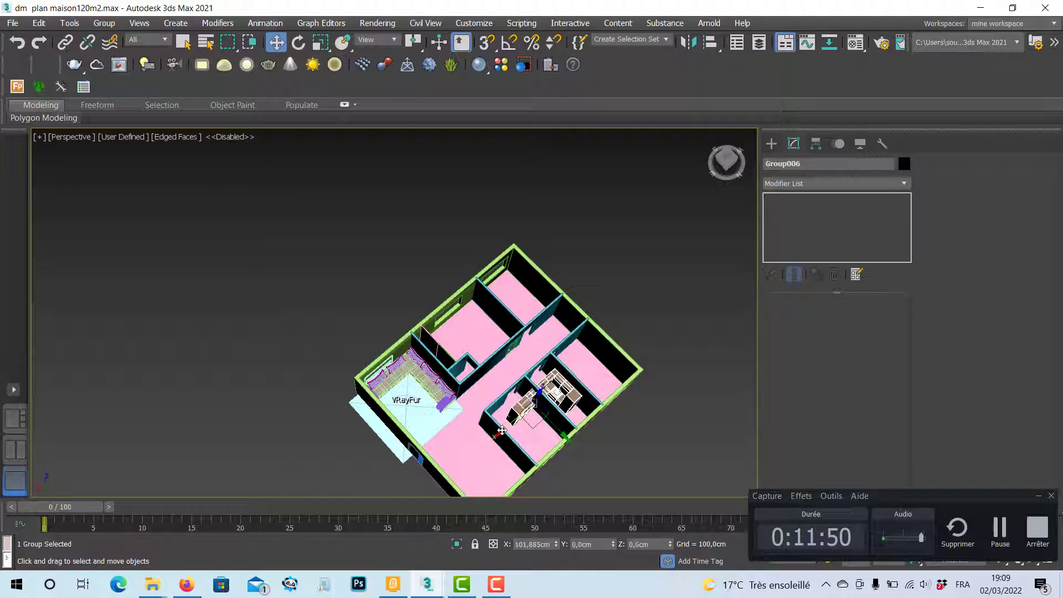
middle_click_drag(502, 430, 511, 424, "alt")
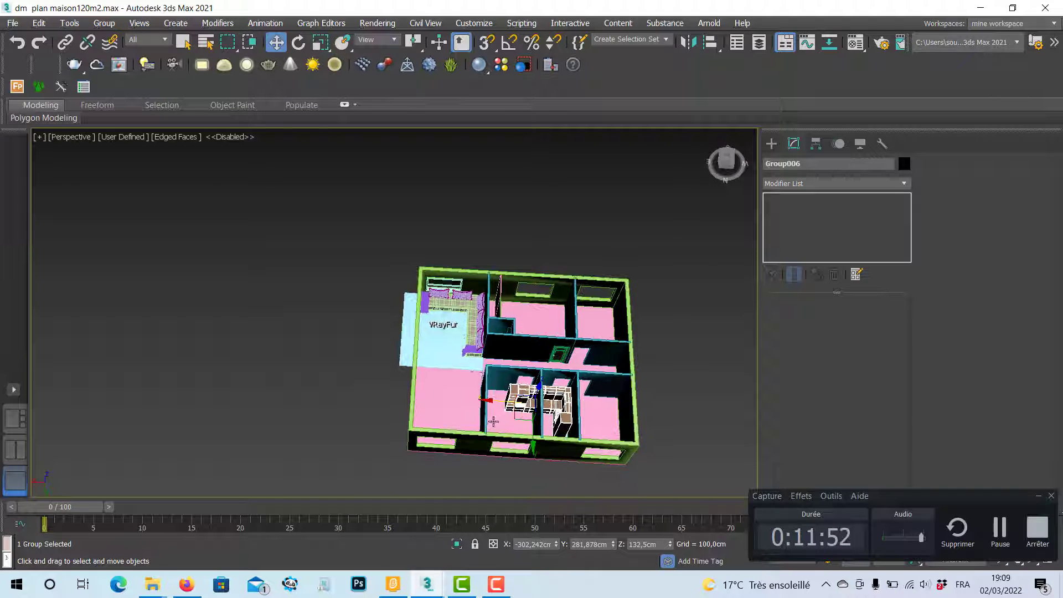
In the maximized Top view, move the kitchen group along X to about -217 cm
key("alt+w")
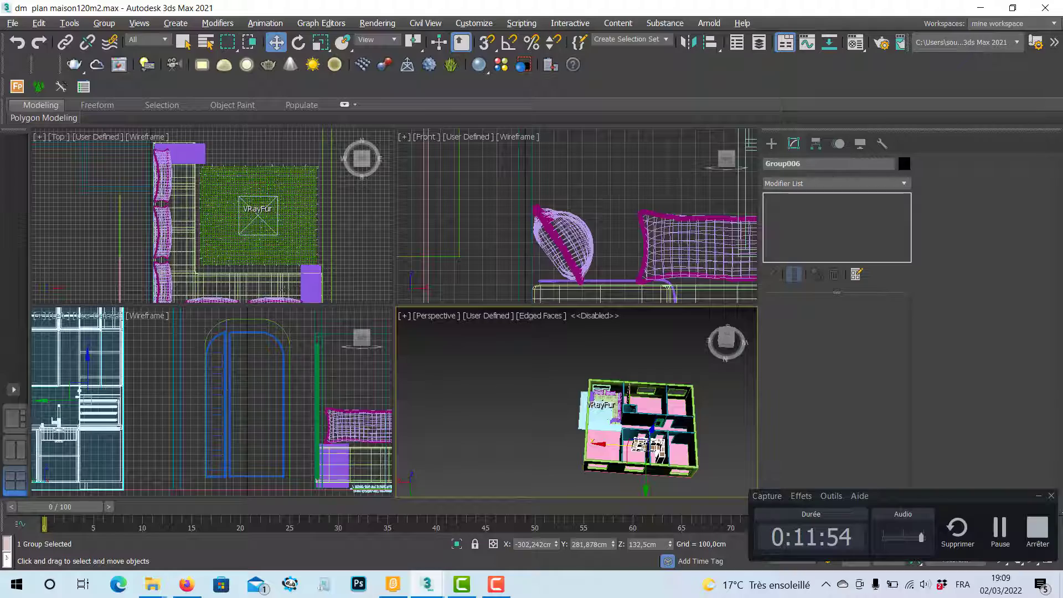
middle_click(254, 239)
key("alt+w")
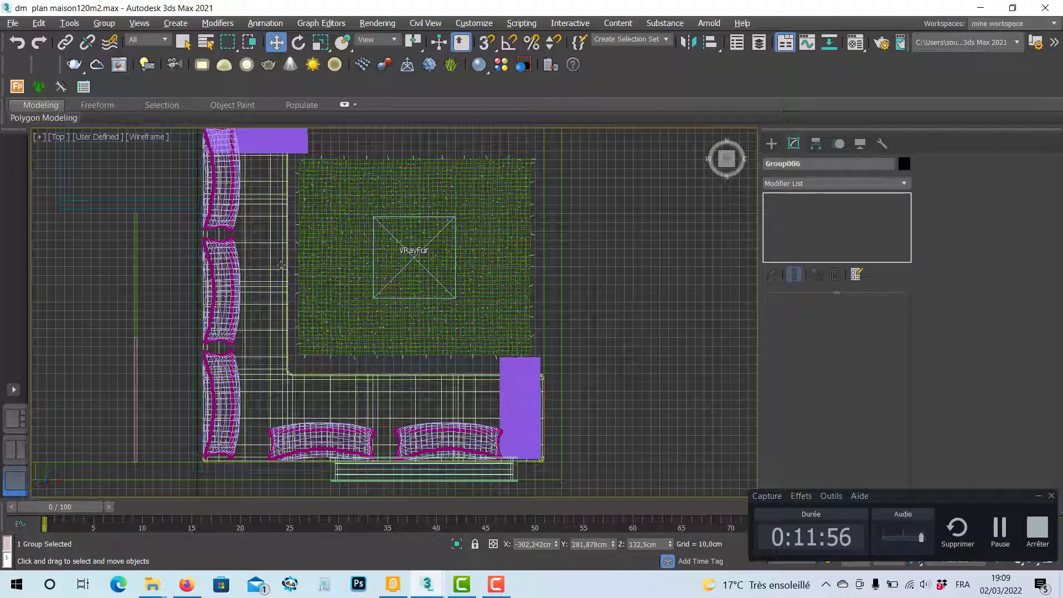
scroll(267, 264, "down", 10)
scroll(288, 254, "up", 10)
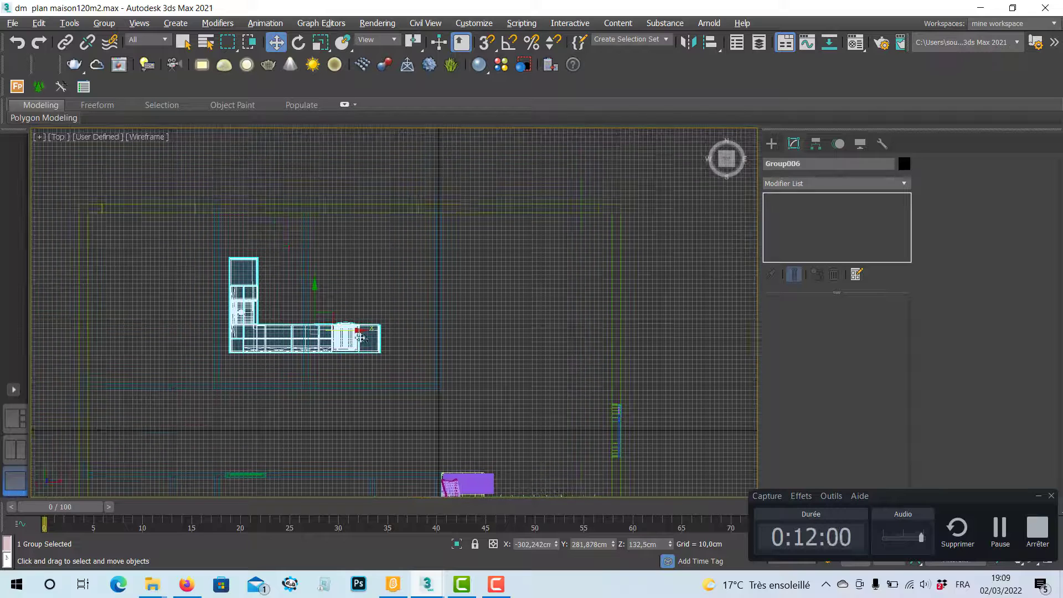
left_click_drag(358, 330, 396, 330)
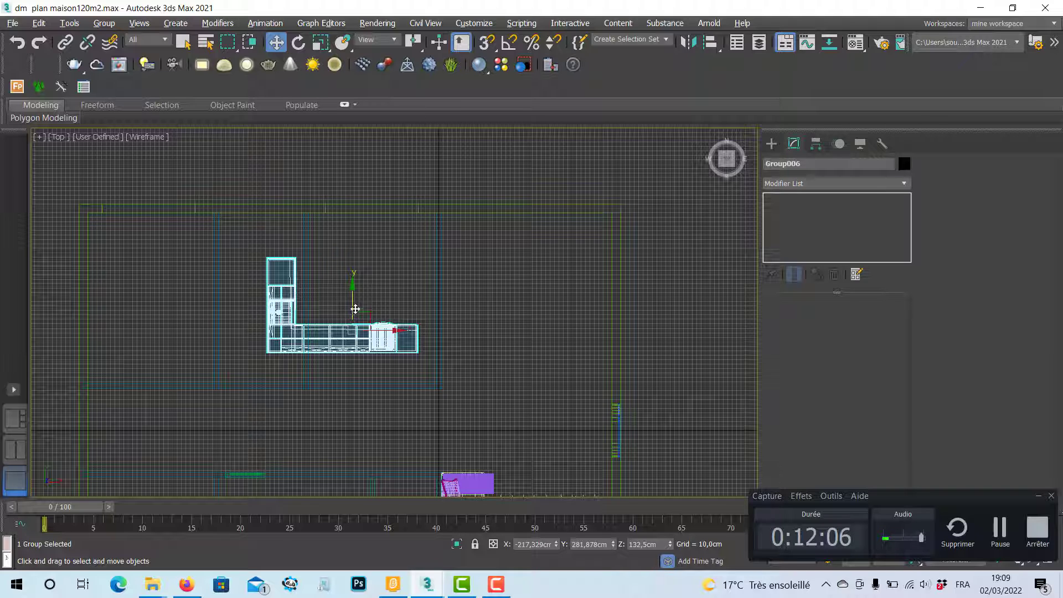
Turn on angle snapping and rotate the kitchen group to -90° about Z in the Top view
left_click(299, 42)
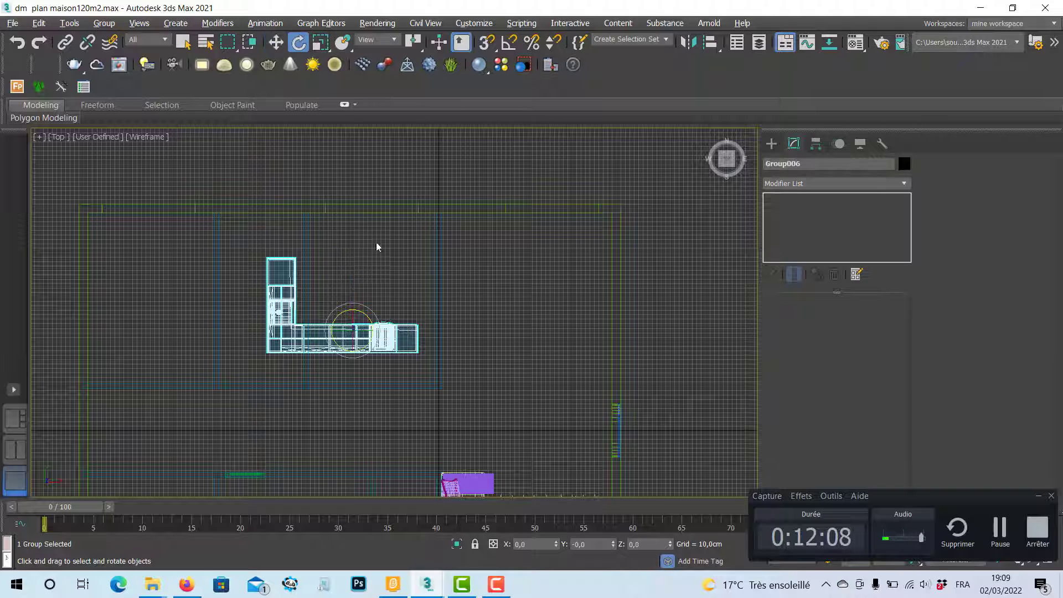
left_click(510, 47)
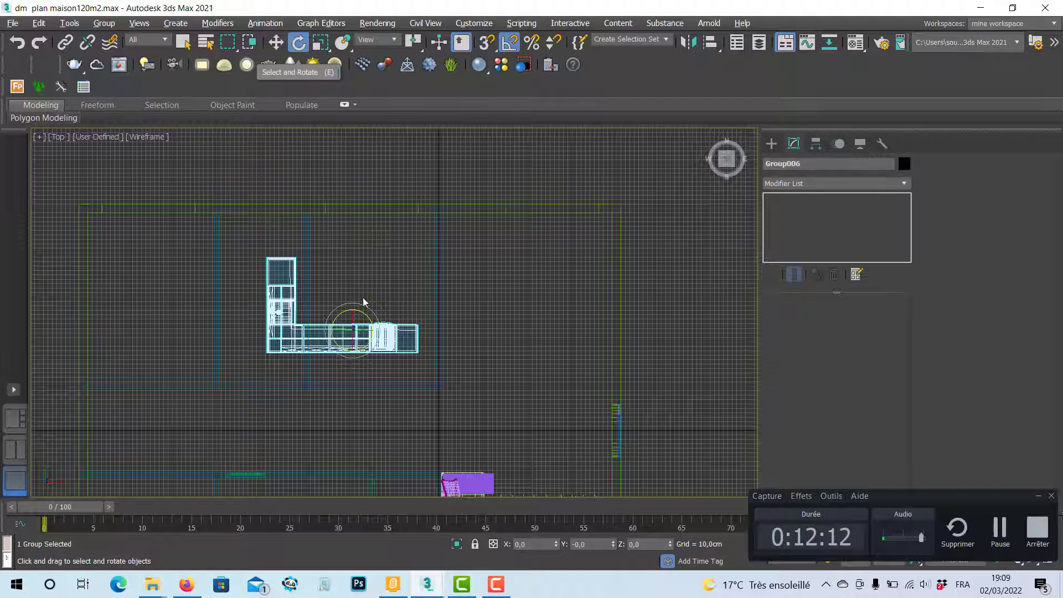
left_click_drag(360, 310, 406, 325)
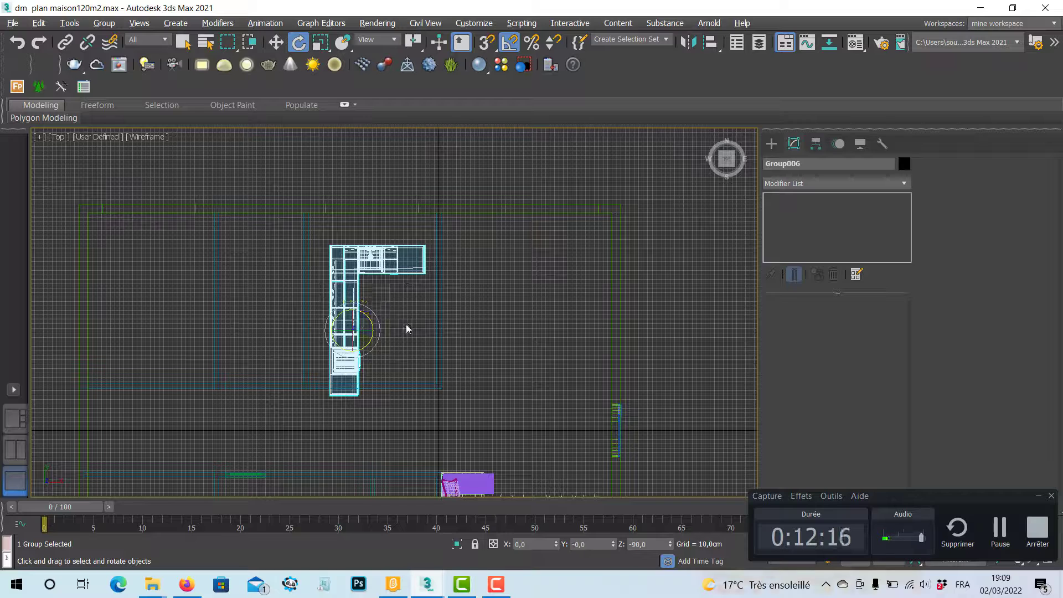
left_click(276, 42)
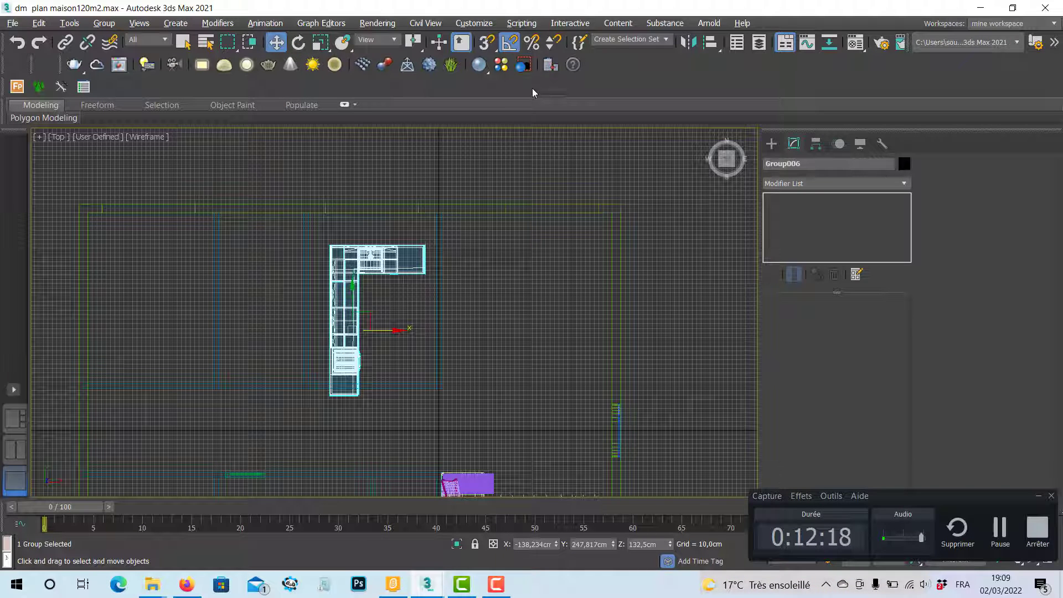
In the maximized Perspective view, rotate the kitchen group 180° about Z, to a Z rotation of 90°
key("alt+w")
middle_click_drag(584, 411, 497, 387, "alt")
key("alt+w")
scroll(502, 389, "up", 5)
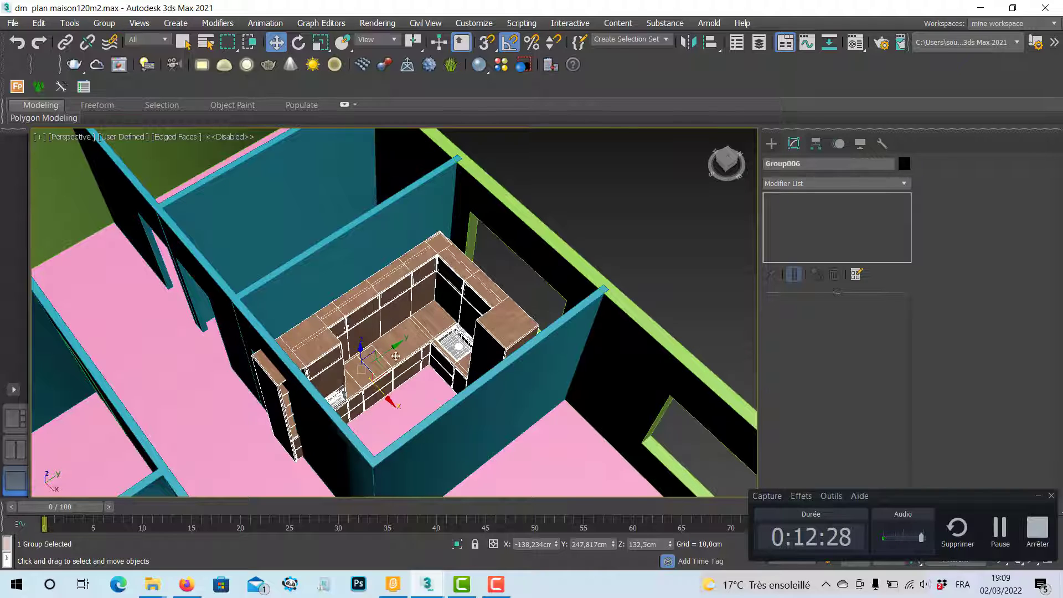
middle_click_drag(395, 356, 378, 160, "alt")
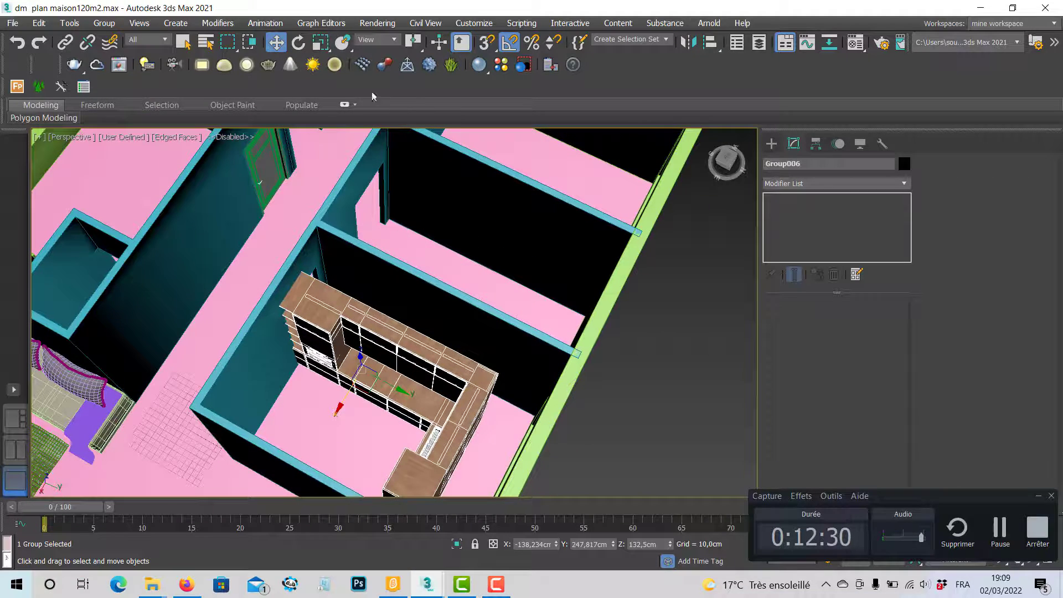
left_click(299, 43)
middle_click_drag(337, 233, 355, 307, "alt")
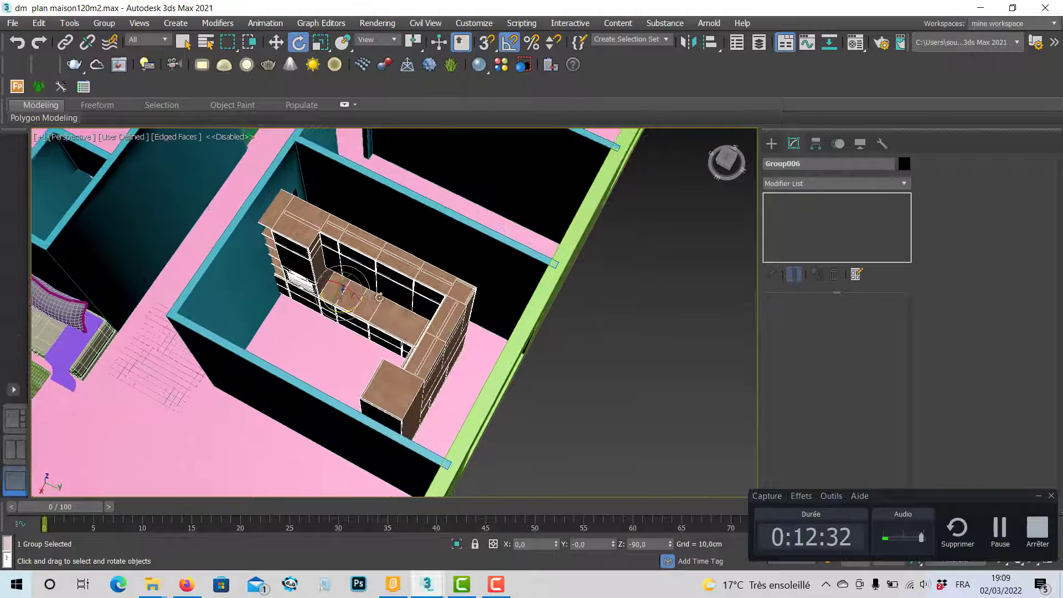
left_click_drag(355, 307, 221, 305)
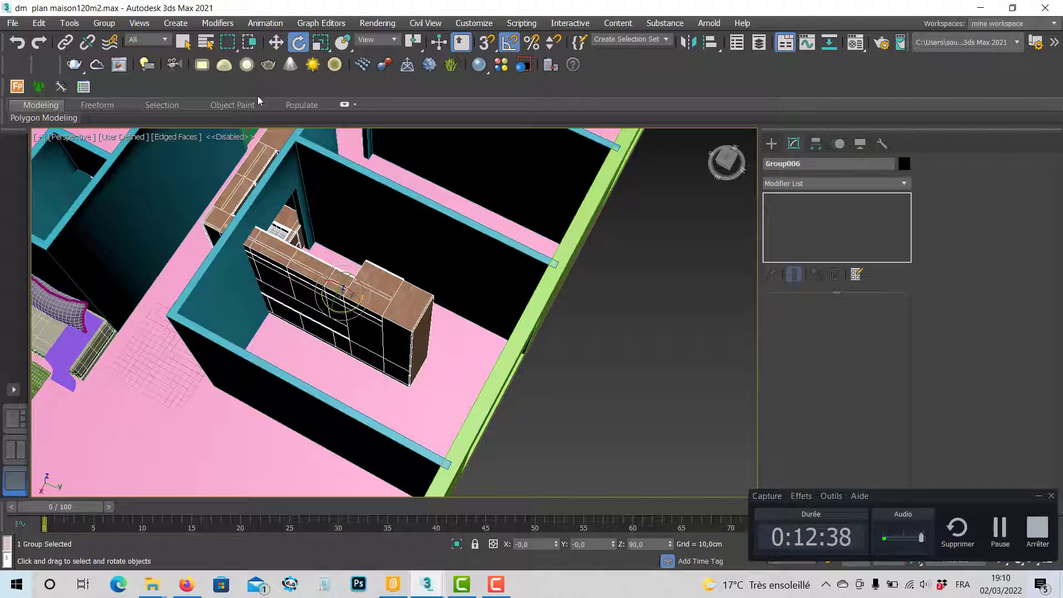
Move the kitchen group inside the room to about X -112 cm, Y 295 cm, placing its long run along the partition wall
left_click(276, 43)
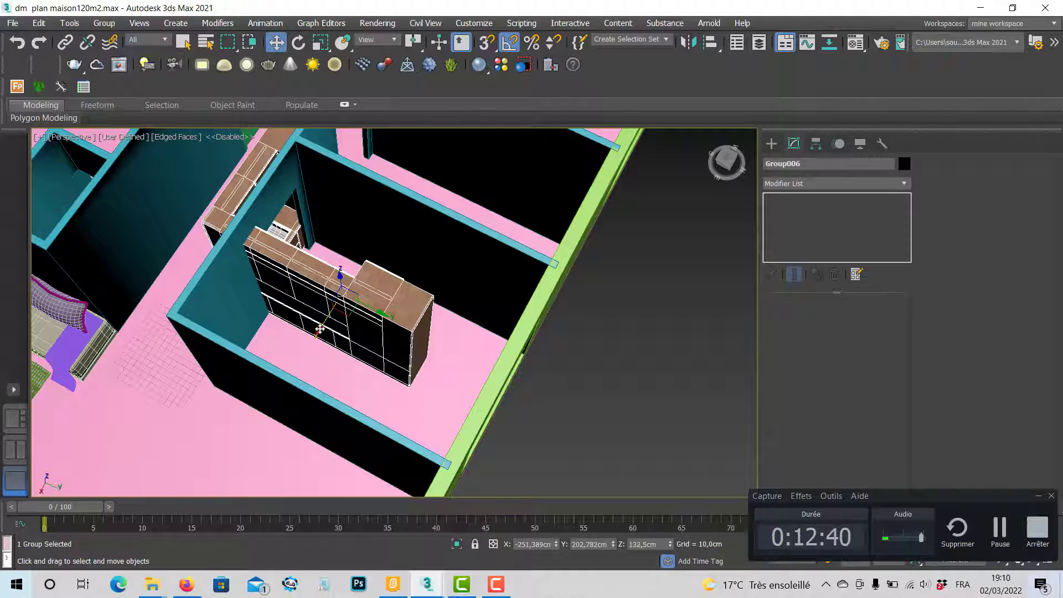
left_click_drag(320, 329, 409, 410)
middle_click_drag(404, 404, 329, 309, "alt")
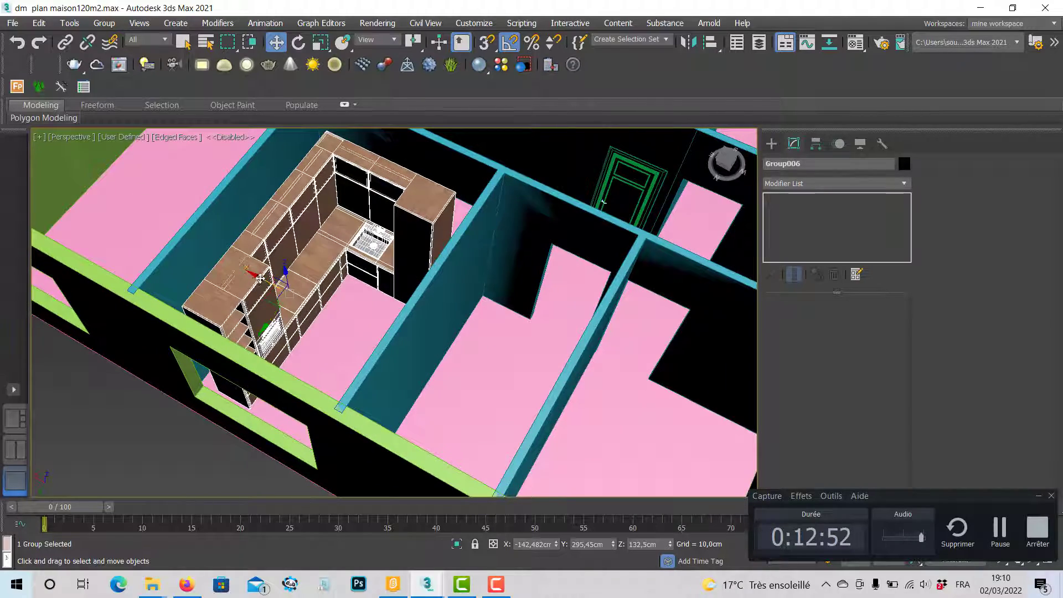
left_click_drag(261, 278, 243, 269)
middle_click_drag(249, 274, 388, 273, "alt")
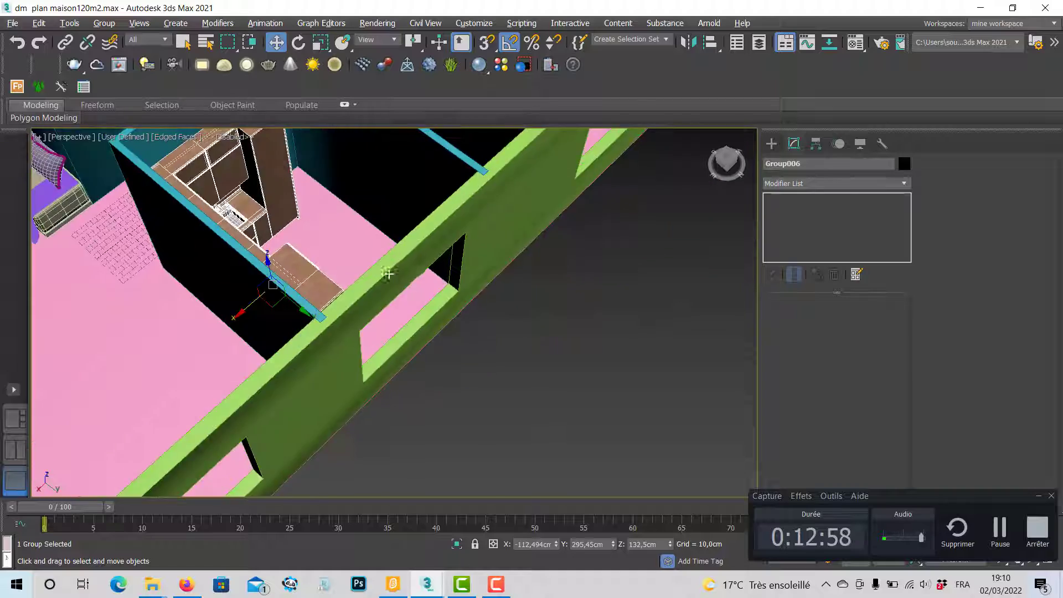
In the Left view, raise the kitchen group to about Z 134 cm so its base sits at floor level
key("alt+w")
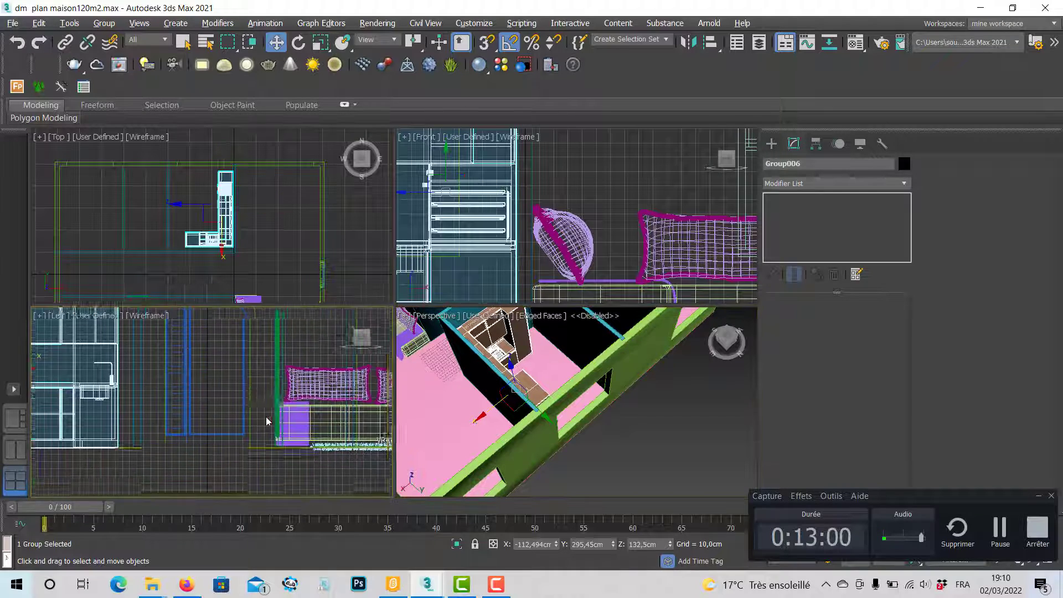
scroll(266, 422, "down", 4)
scroll(153, 407, "up", 6)
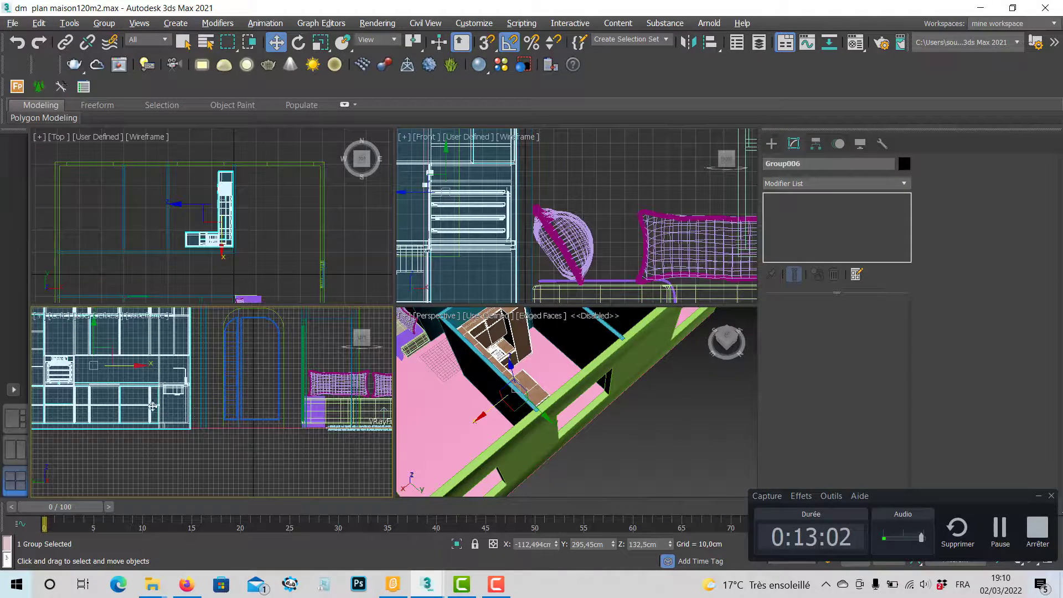
key("z")
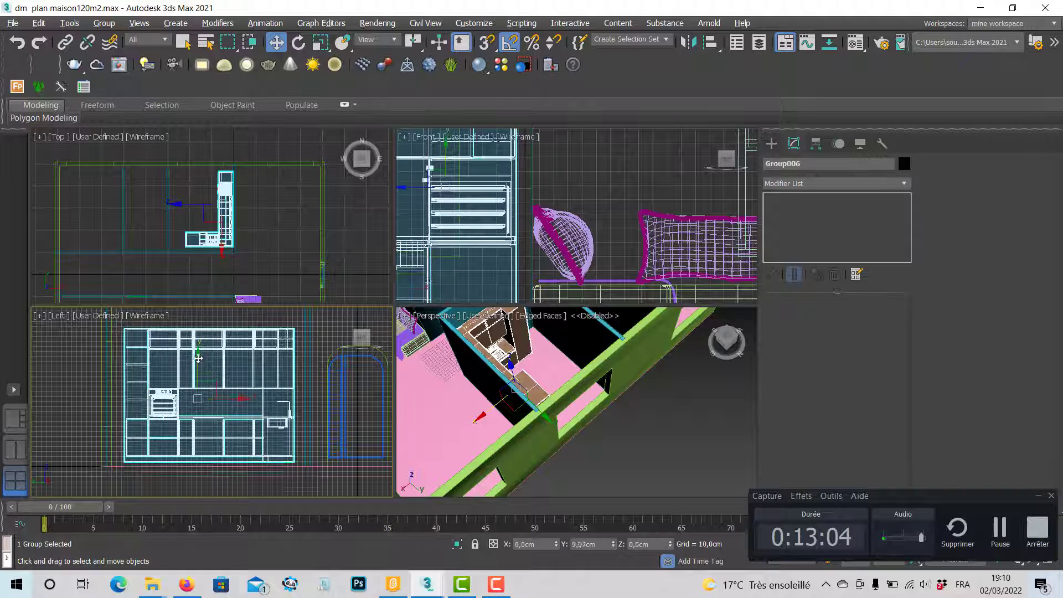
middle_click_drag(217, 416, 215, 404)
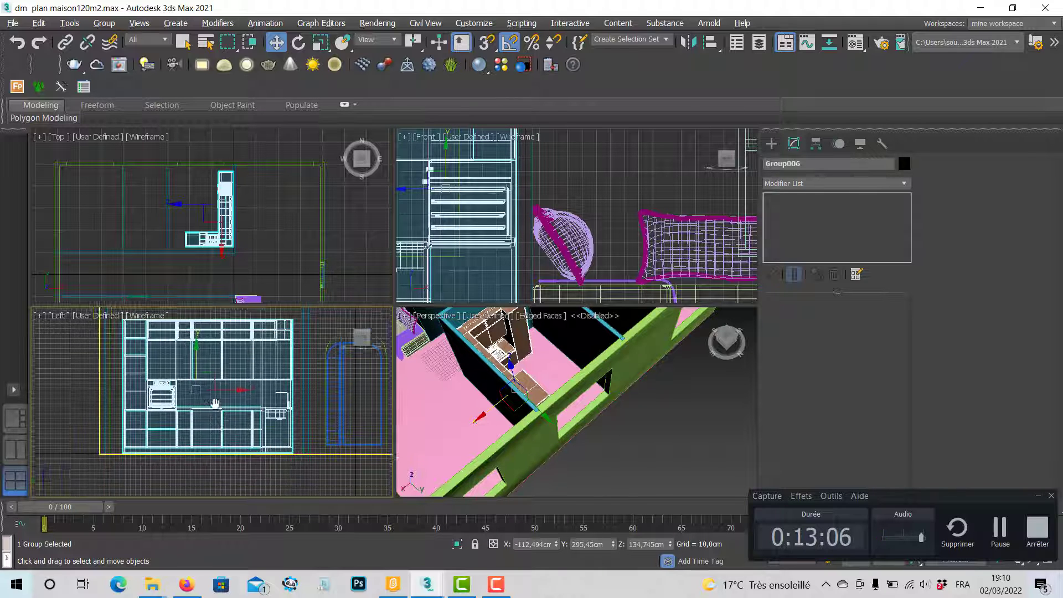
scroll(215, 403, "up", 5)
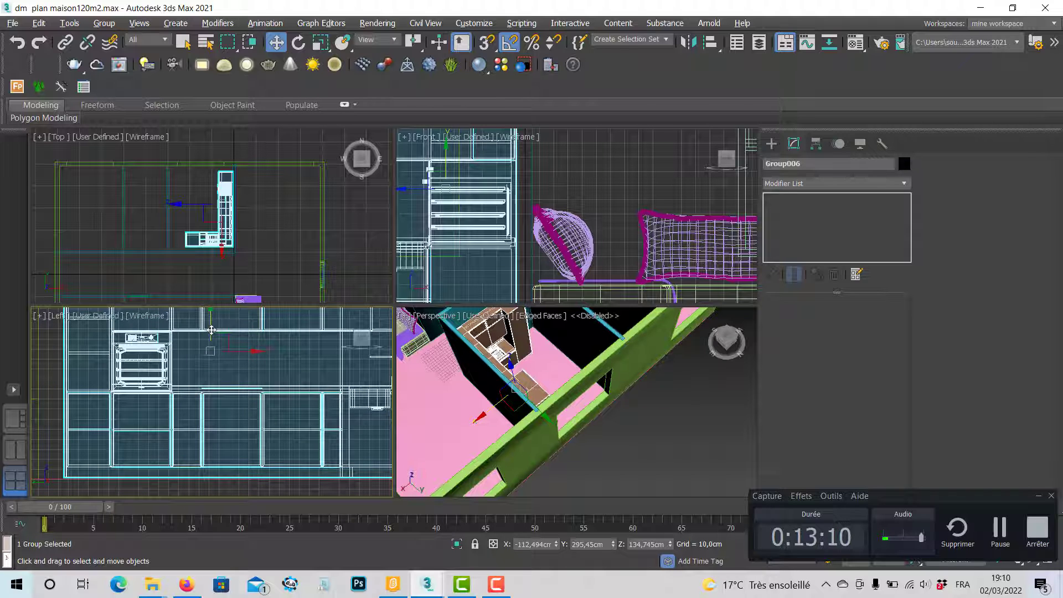
left_click_drag(203, 323, 213, 332)
In the maximized Top view, move the kitchen group to about X -113 cm, Y 320 cm, up against the outer wall
middle_click(534, 410)
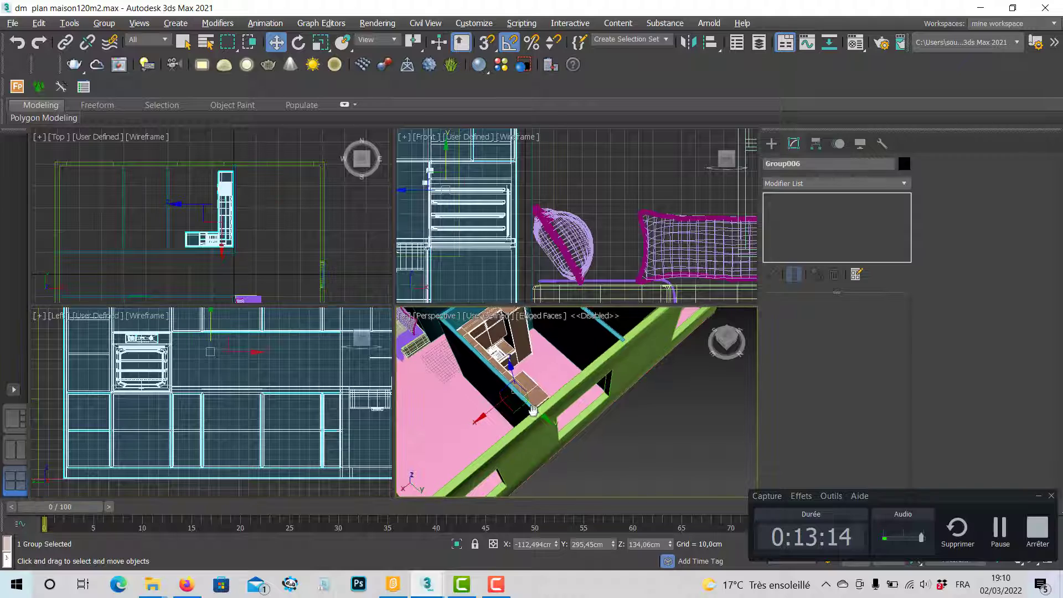
key("alt+w")
key("alt+w")
middle_click(242, 265)
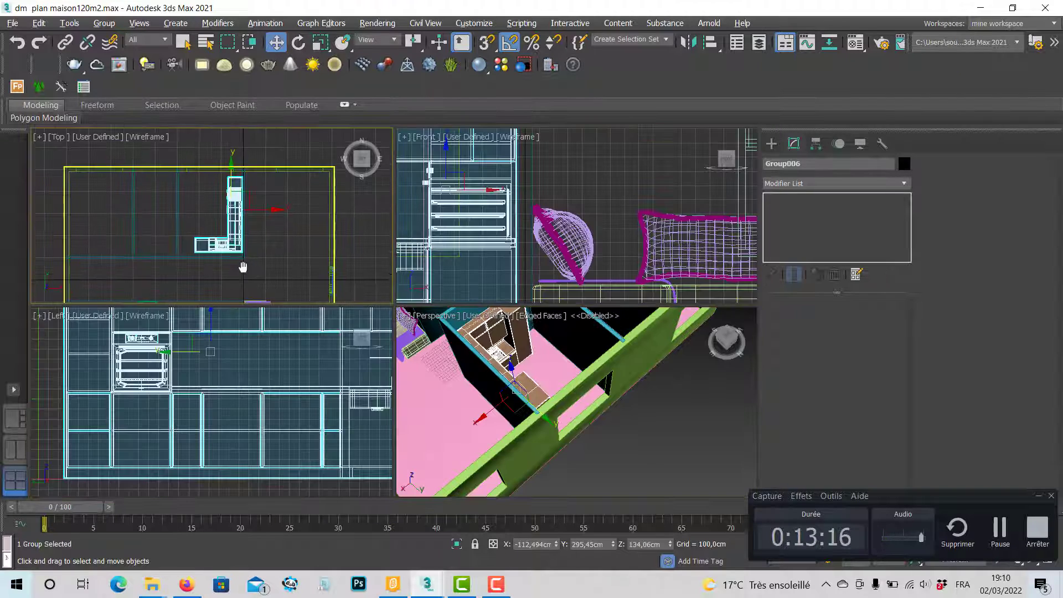
key("alt+w")
scroll(482, 370, "up", 6)
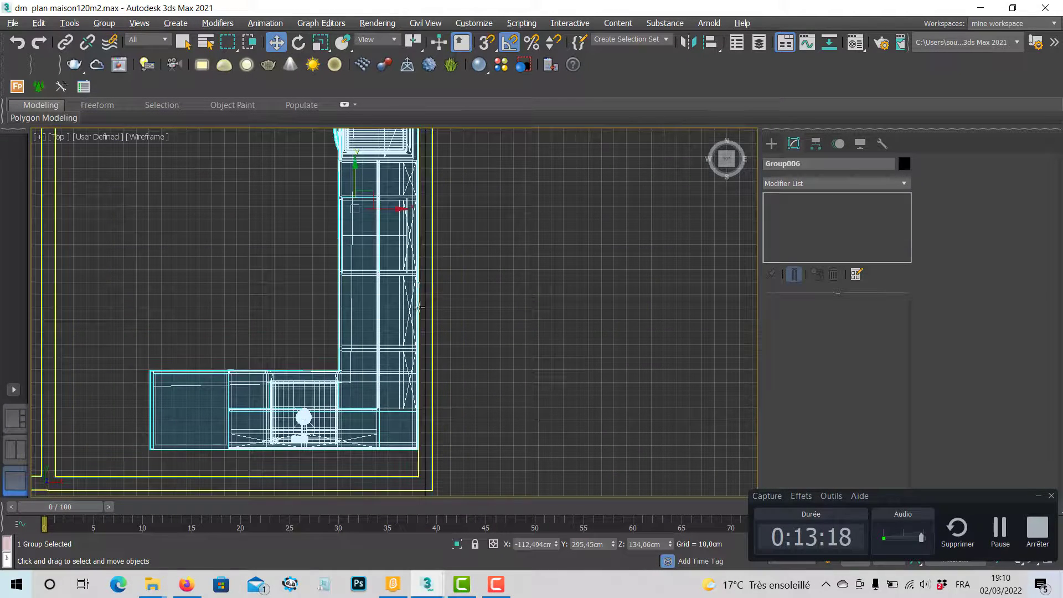
middle_click_drag(387, 227, 324, 387)
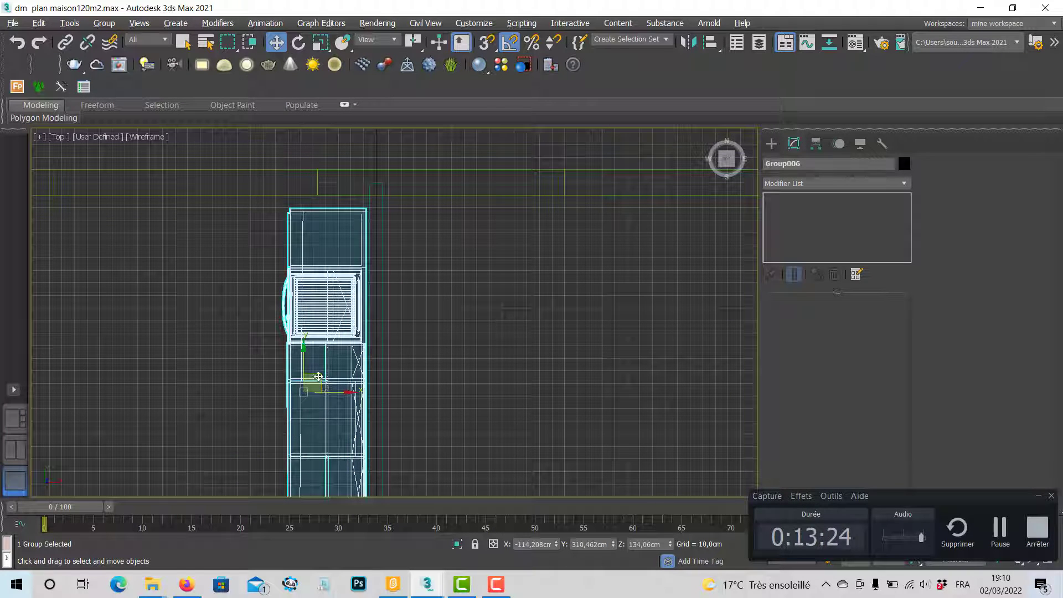
left_click_drag(324, 388, 320, 364)
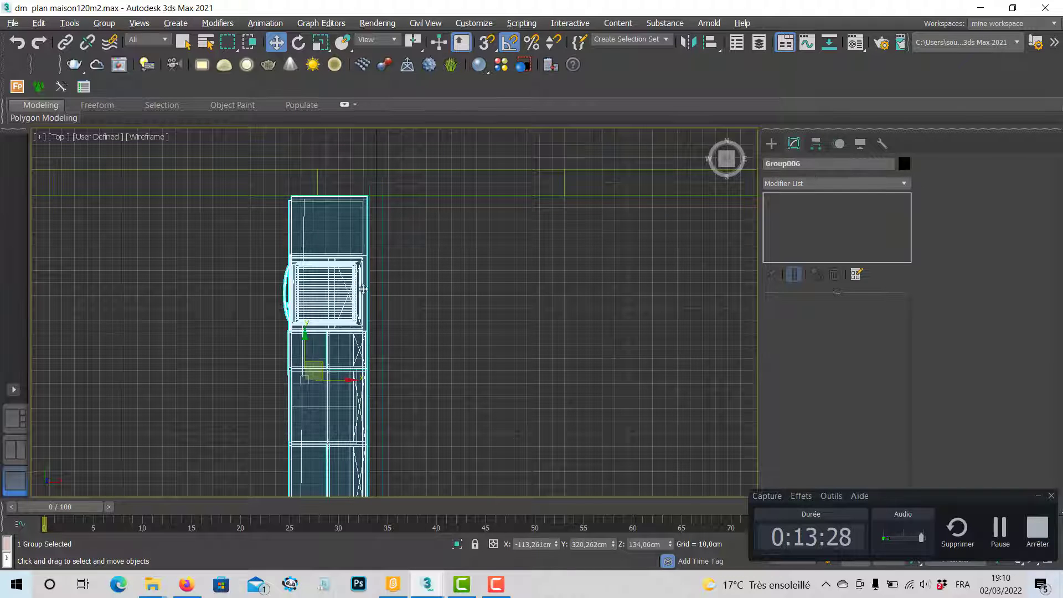
Scale the kitchen group non-uniformly to about 108% in X and 77% in Y to fit the room
key("alt+w")
key("alt+w")
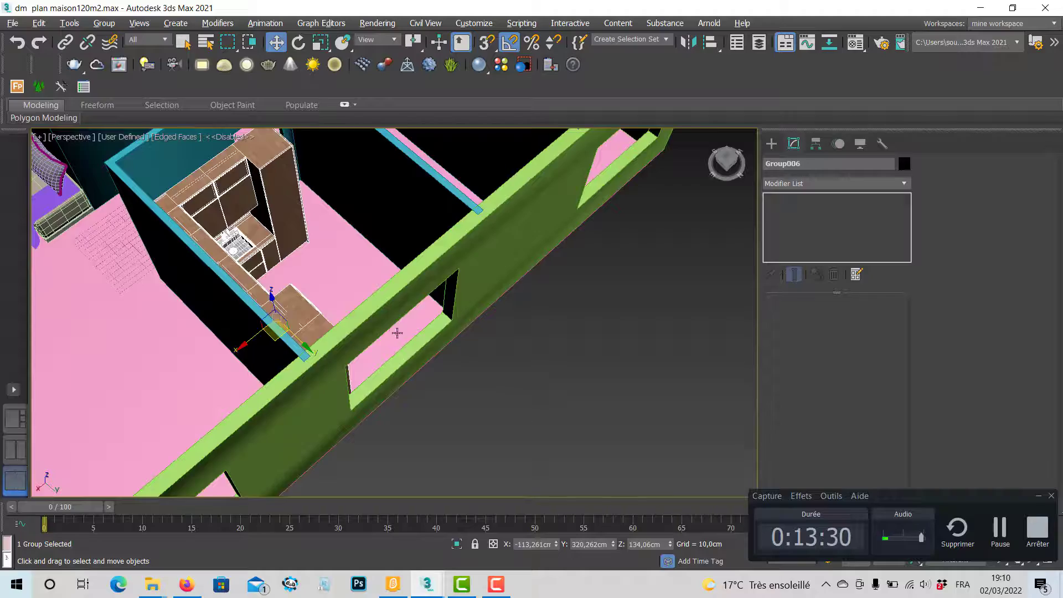
middle_click_drag(396, 333, 284, 336, "alt")
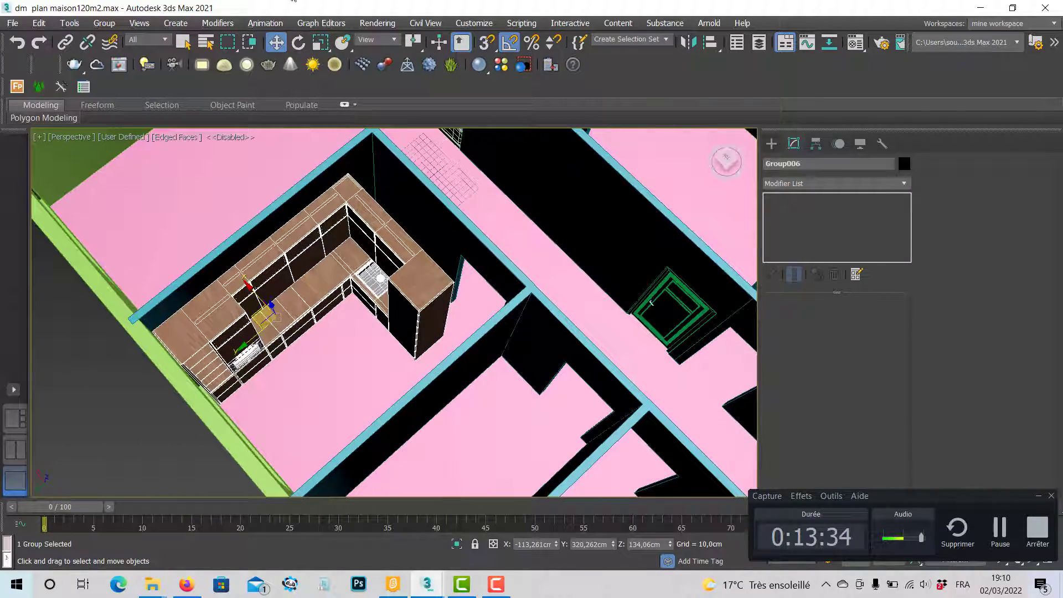
left_click(321, 42)
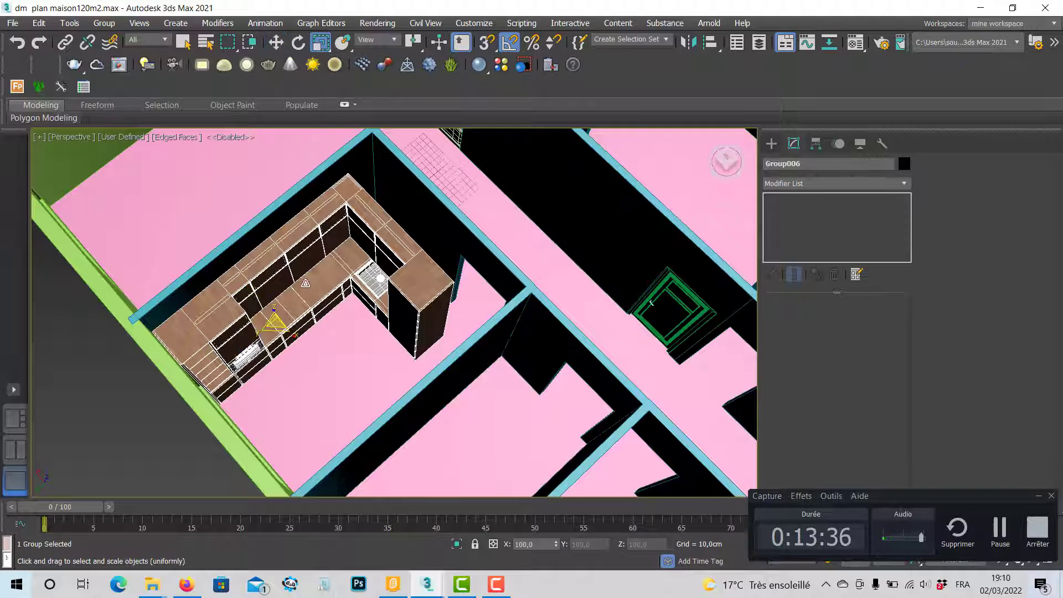
middle_click_drag(300, 291, 295, 277)
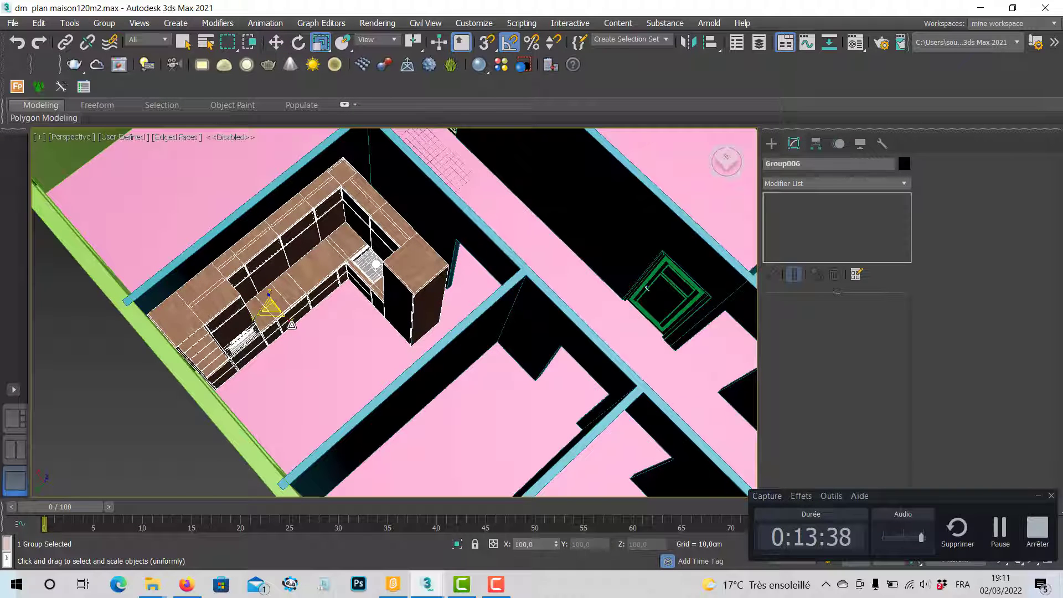
left_click_drag(292, 325, 287, 317)
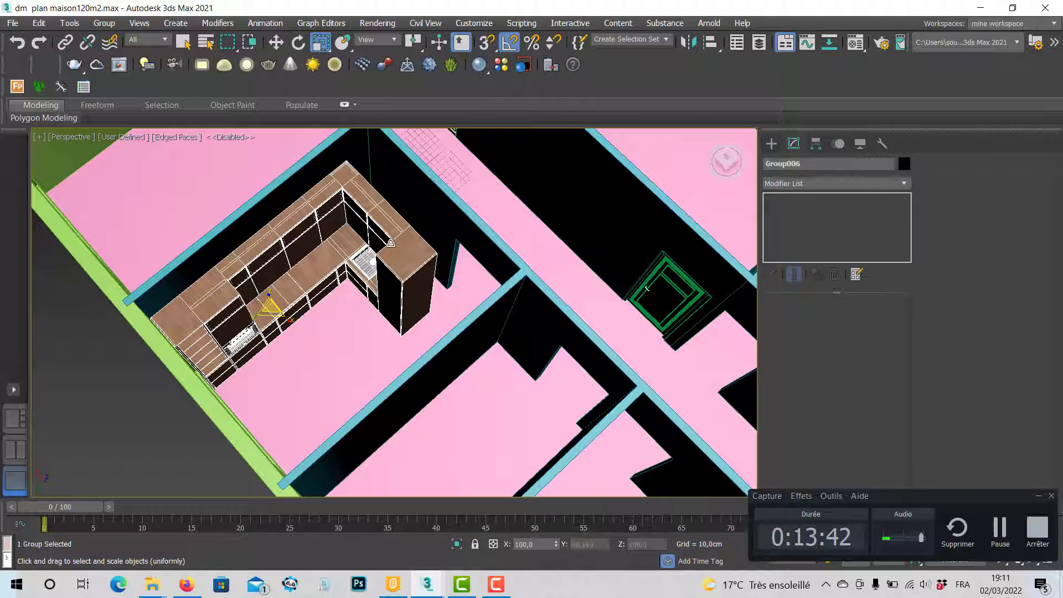
middle_click_drag(410, 250, 453, 236, "alt")
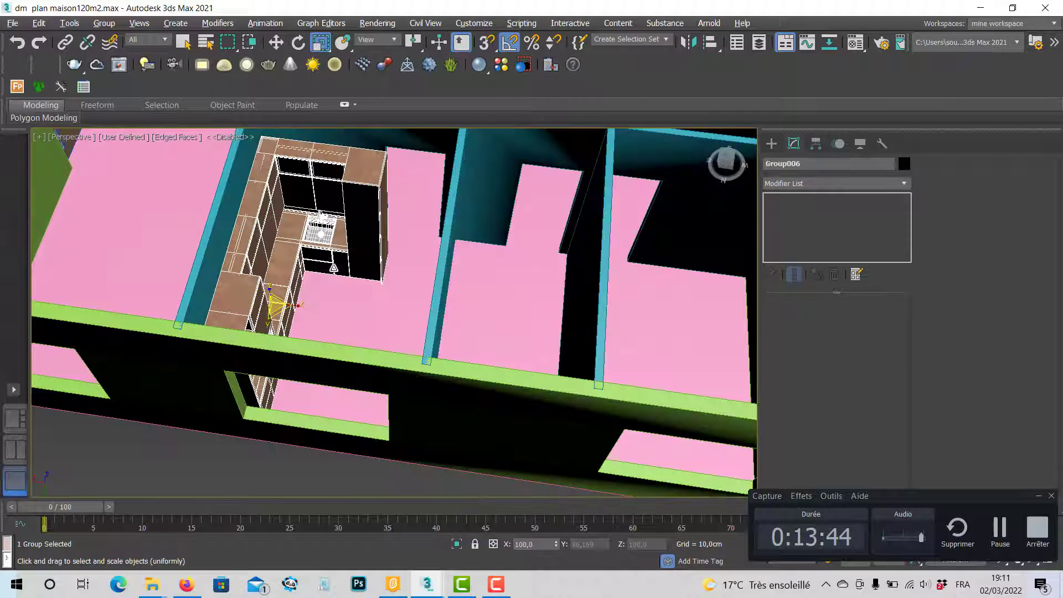
left_click_drag(299, 304, 293, 303)
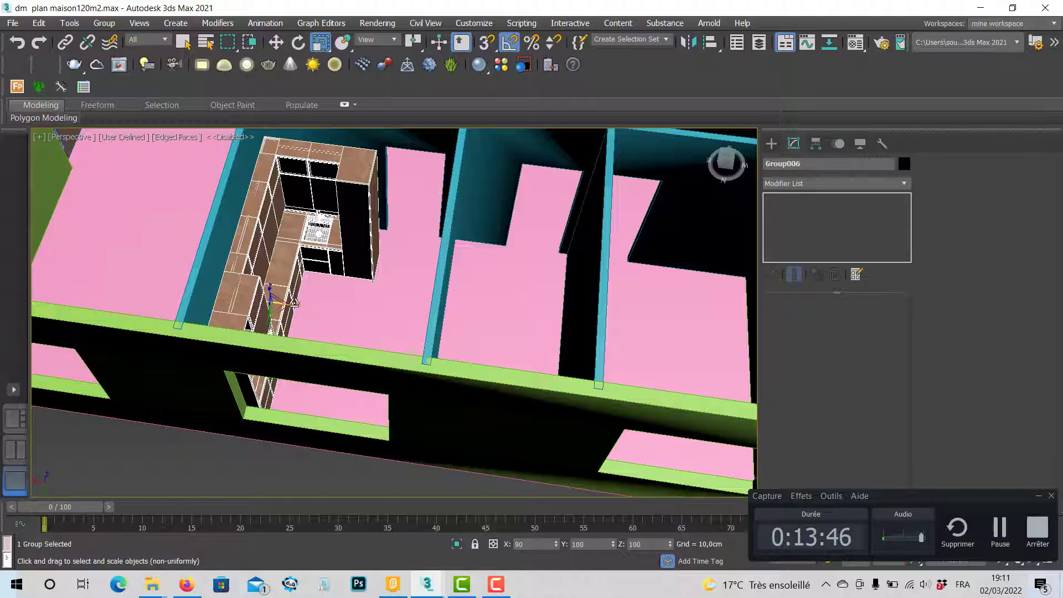
middle_click_drag(294, 303, 216, 321, "alt")
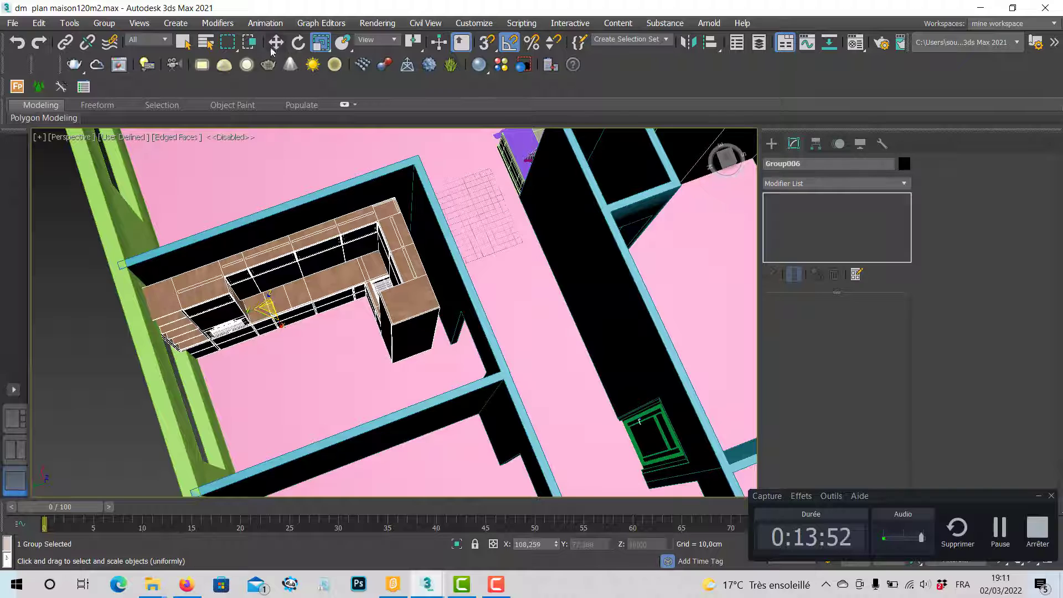
Move the scaled kitchen group to about X -100 cm, Y 294 cm, towards the room's inner corner
left_click(275, 46)
left_click_drag(231, 320, 239, 316)
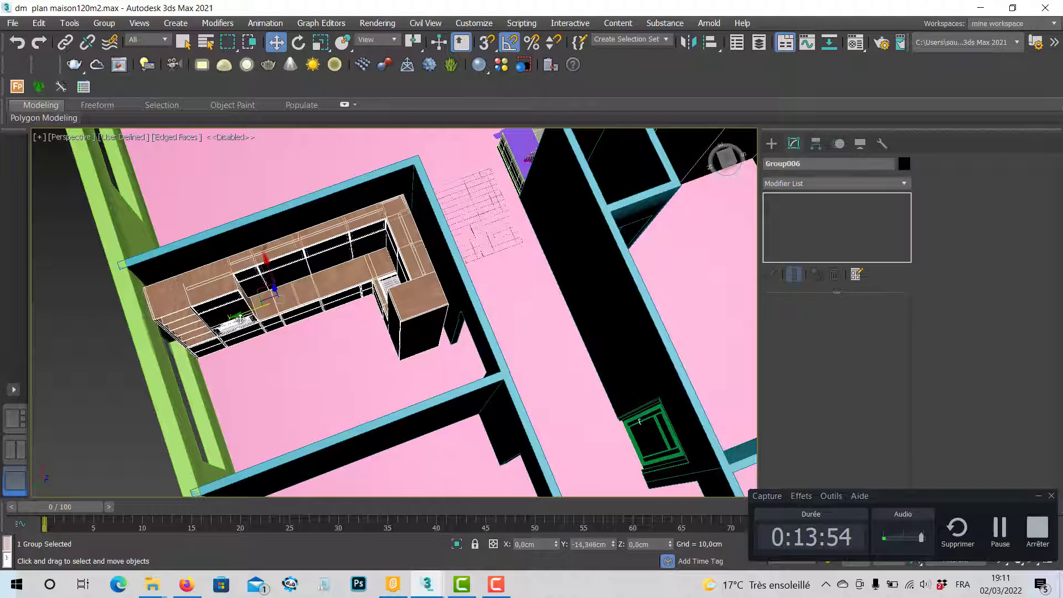
middle_click_drag(248, 318, 337, 321, "alt")
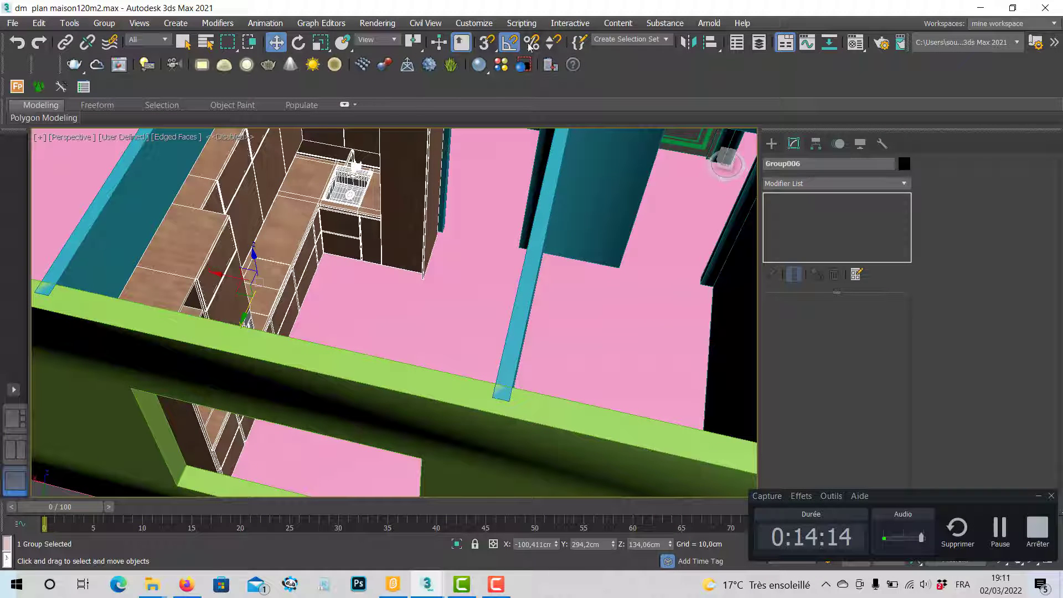
Mirror the kitchen group about the Y axis with an offset of -124,528 cm and no clone
left_click(690, 43)
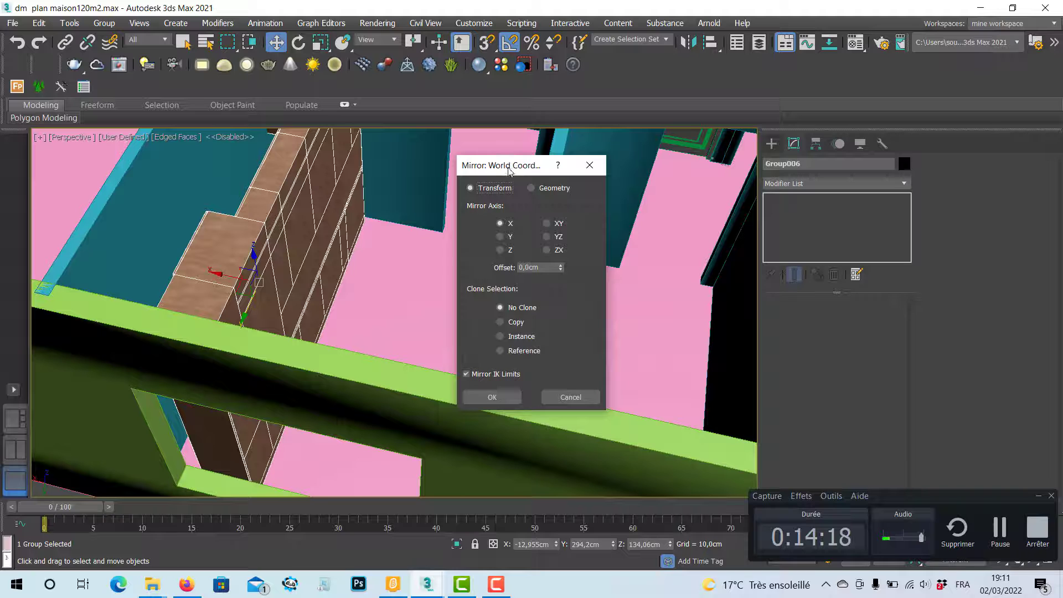
left_click_drag(510, 172, 632, 155)
left_click_drag(680, 255, 725, 471)
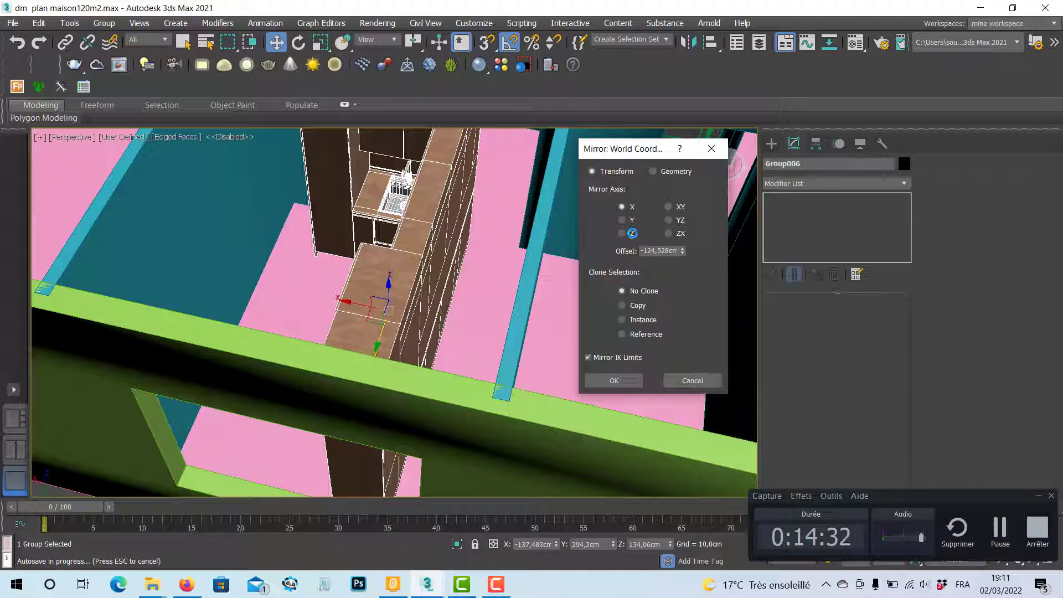
left_click(622, 221)
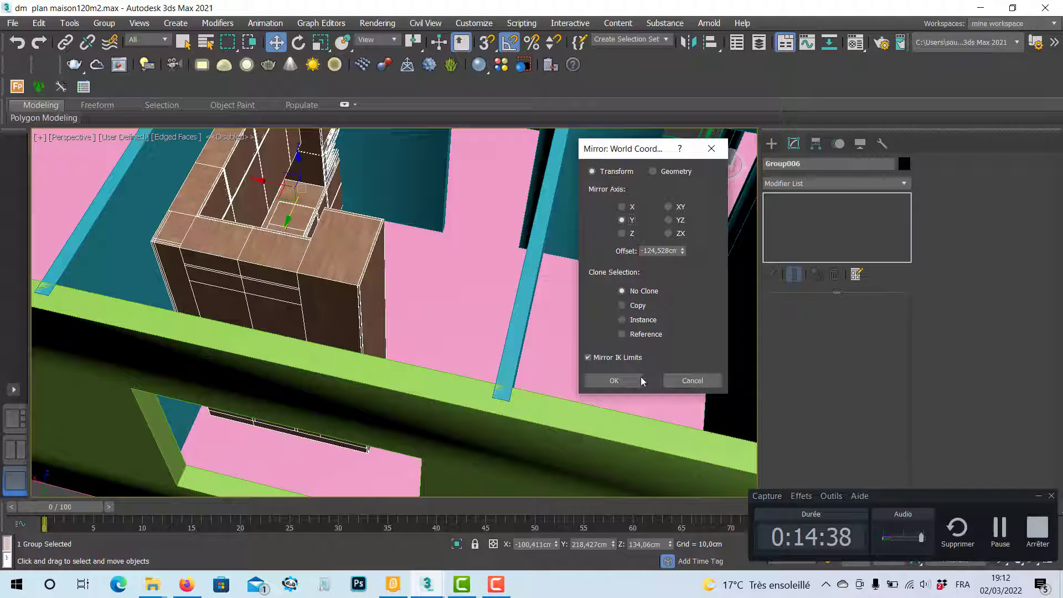
left_click(614, 380)
middle_click_drag(434, 268, 467, 319, "alt")
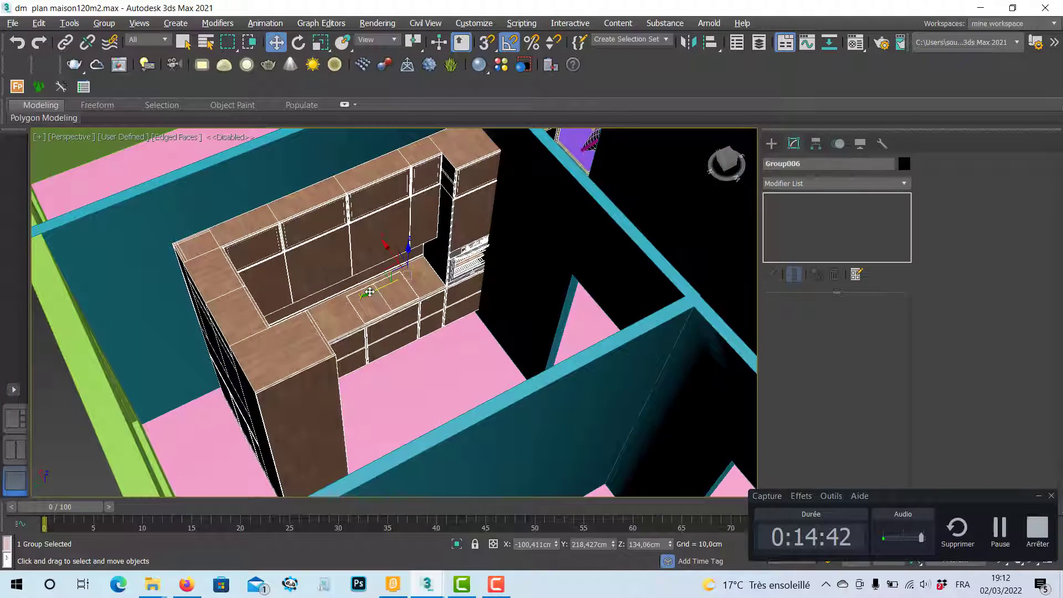
Move the mirrored kitchen group along the Y axis to about Y 307 cm, back towards the outer wall
left_click_drag(370, 292, 301, 335)
middle_click_drag(301, 334, 269, 330, "alt")
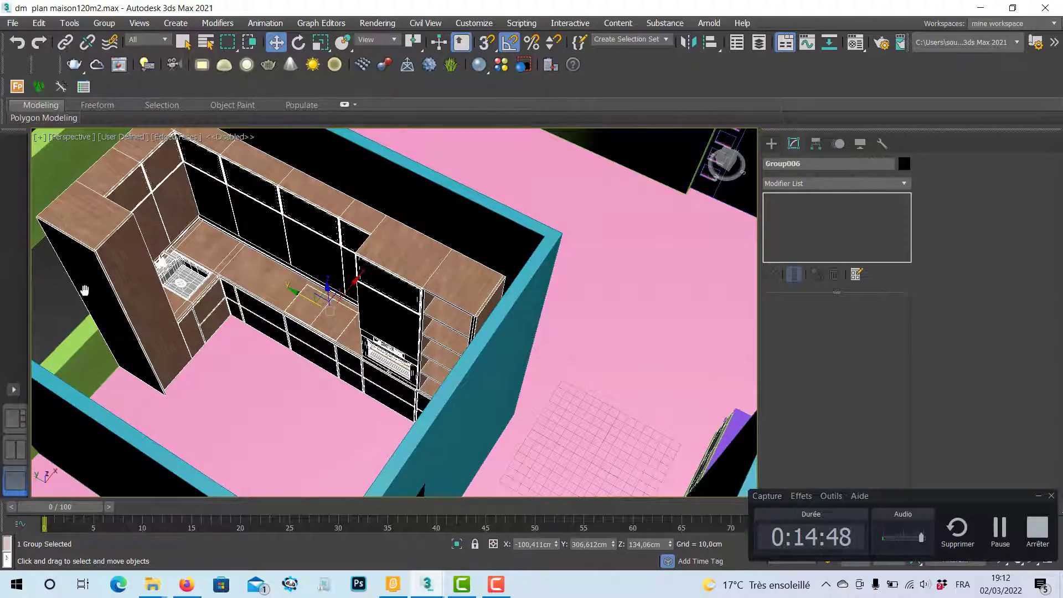
middle_click_drag(85, 290, 117, 266)
mouse_move(266, 295)
middle_mouse_down("alt")
mouse_move(266, 320)
mouse_move(286, 289)
middle_mouse_up("alt")
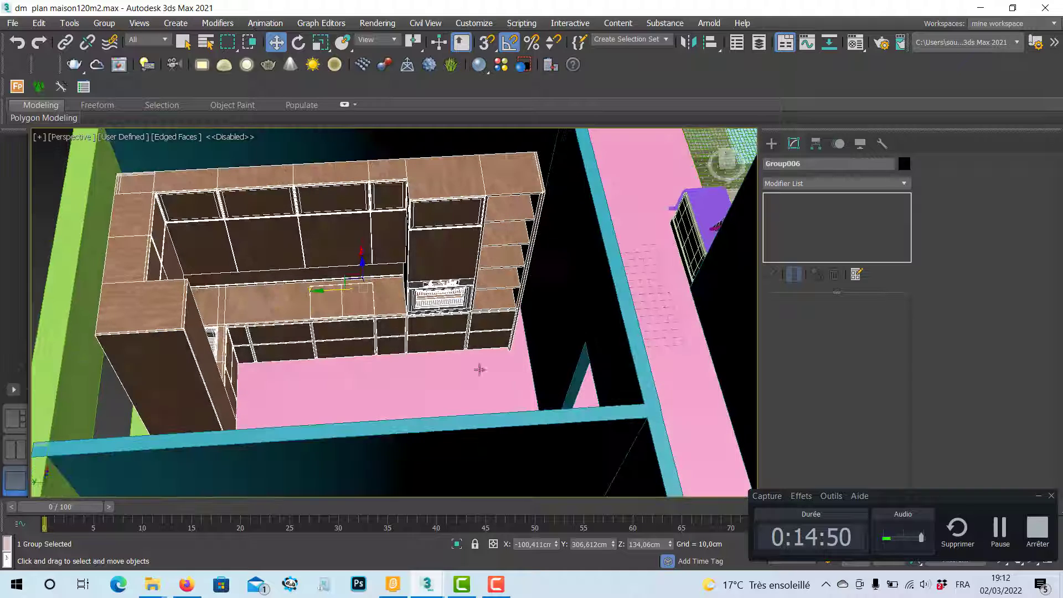
In the maximized Top view, move the kitchen group to about X -88 cm, Y 307 cm, closer to the partition wall behind the long counter
key("alt+w")
middle_click_drag(196, 255, 223, 232)
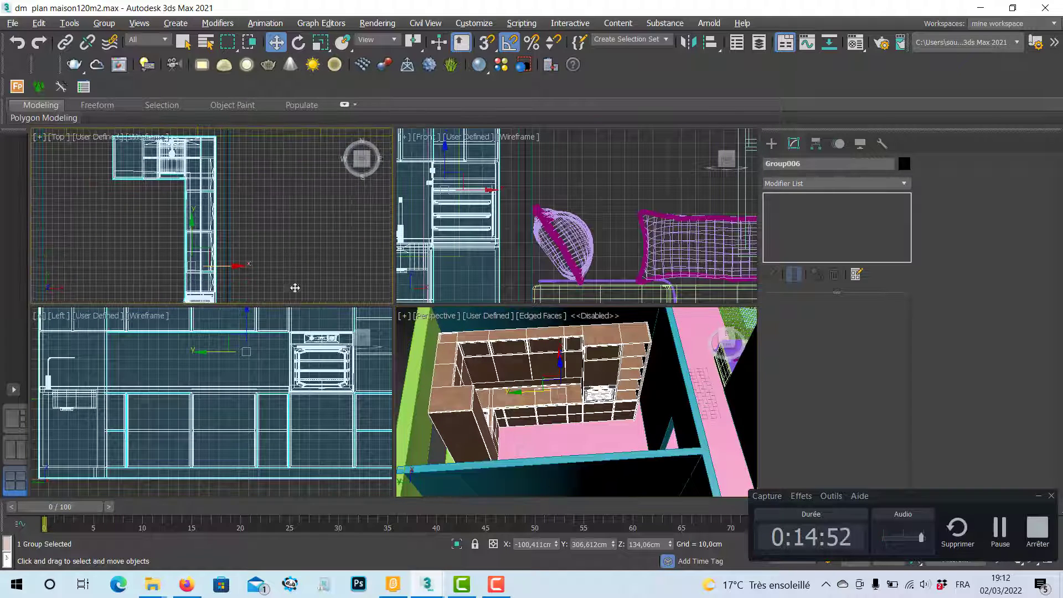
key("alt+w")
middle_click_drag(403, 287, 378, 301)
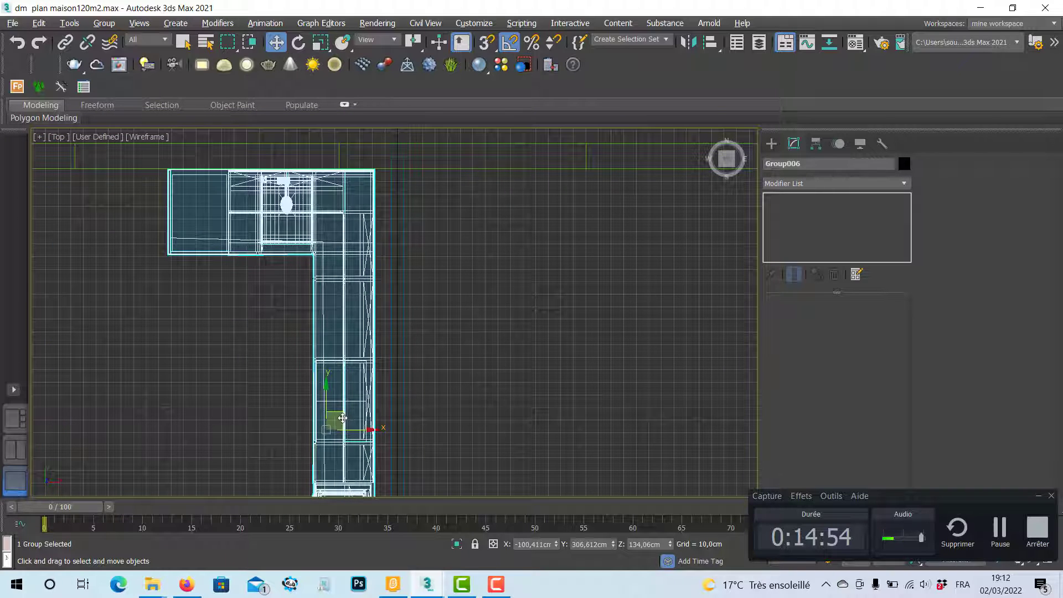
left_click_drag(344, 417, 358, 419)
key("alt+w")
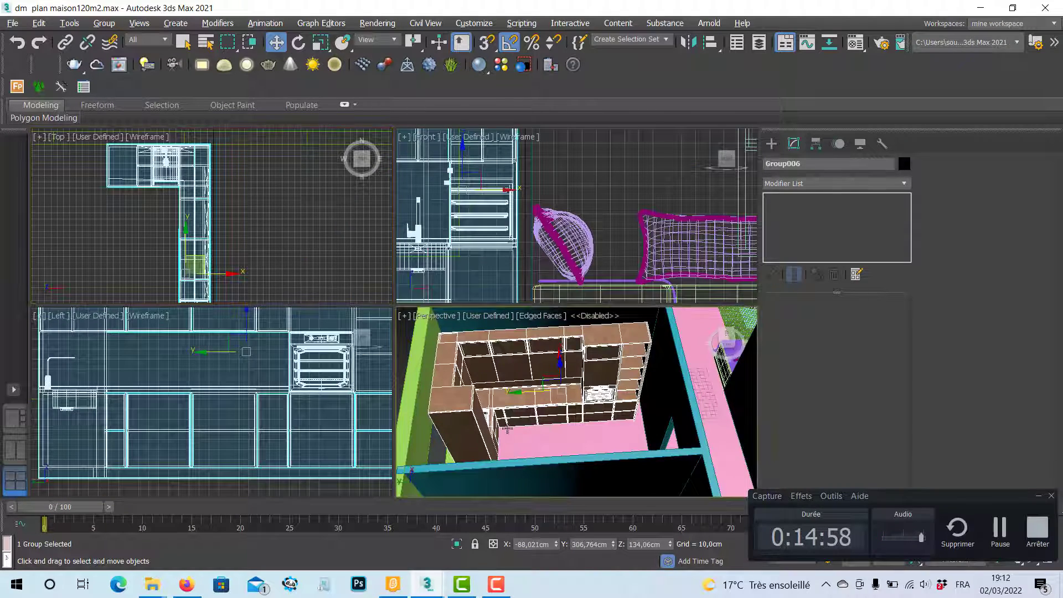
Examine the kitchen's fit against the room walls from several angles in the Perspective view, including its place in the whole house plan
middle_click_drag(559, 388, 452, 379, "alt")
key("alt+w")
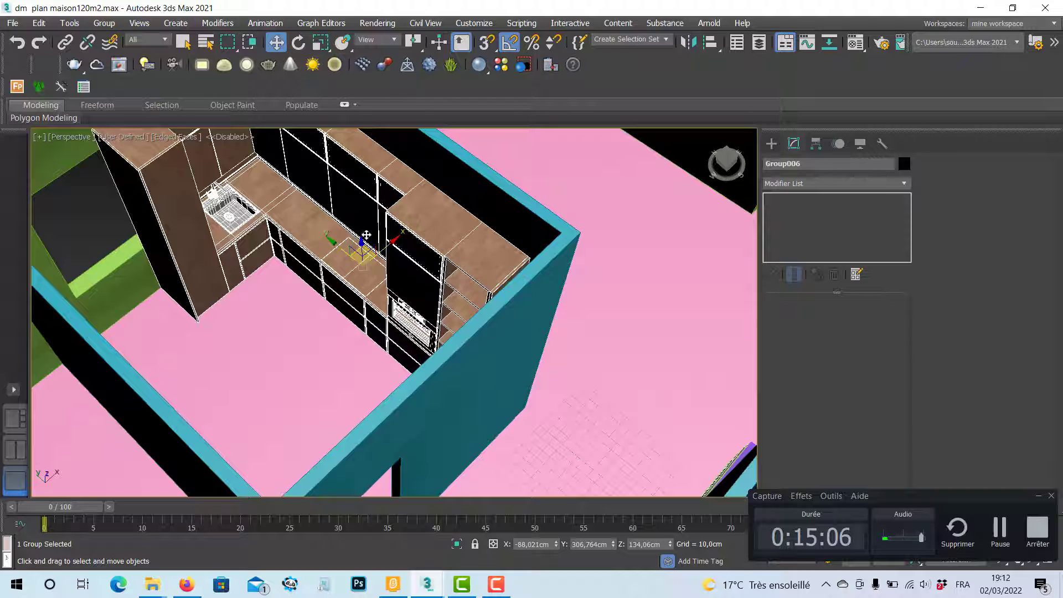
middle_click_drag(384, 333, 376, 314, "alt")
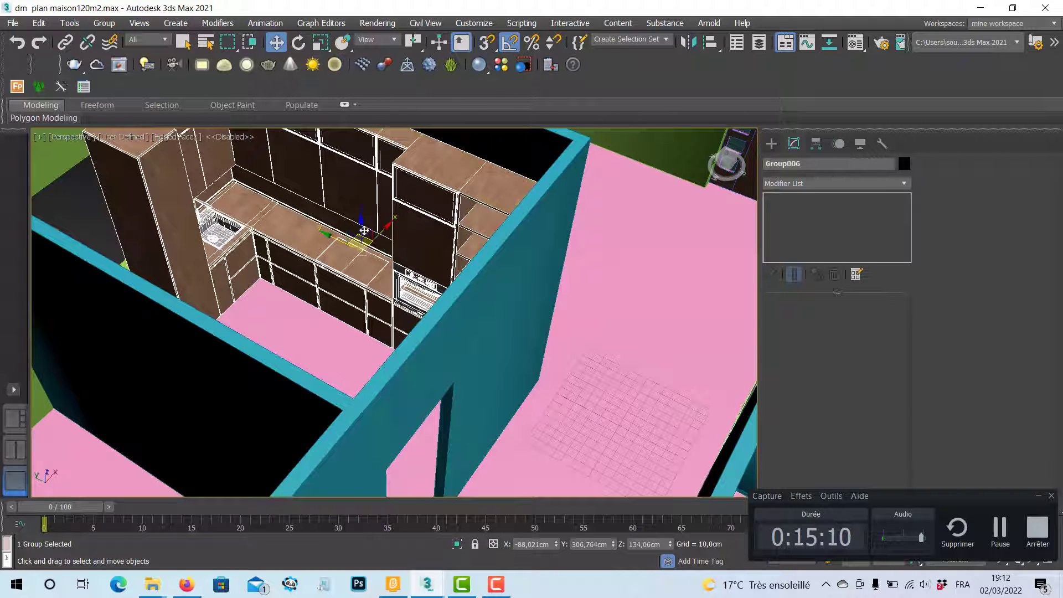
middle_click_drag(343, 259, 362, 262, "alt")
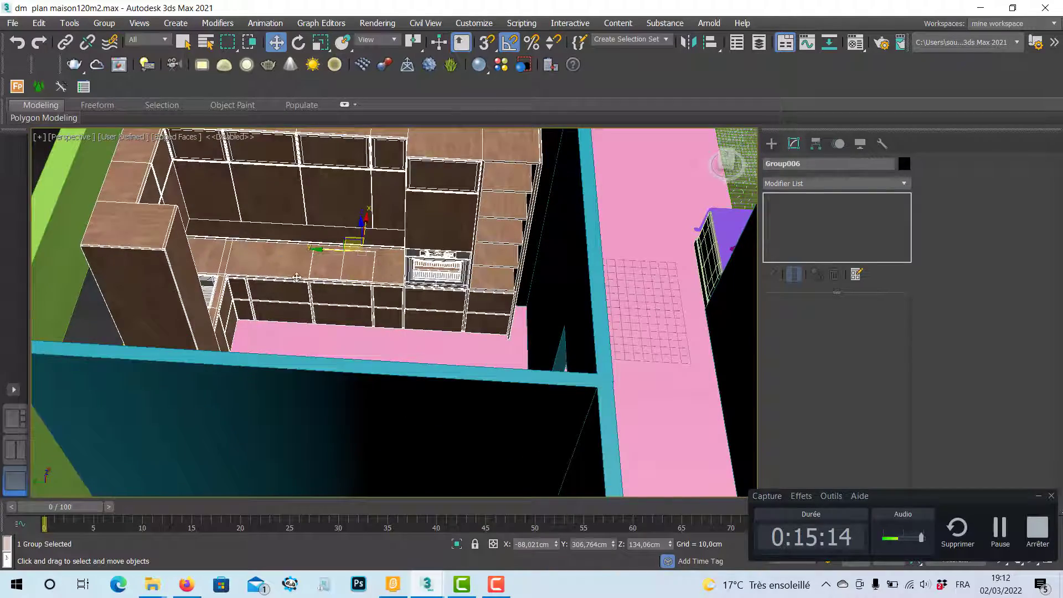
middle_click_drag(271, 281, 229, 285, "alt")
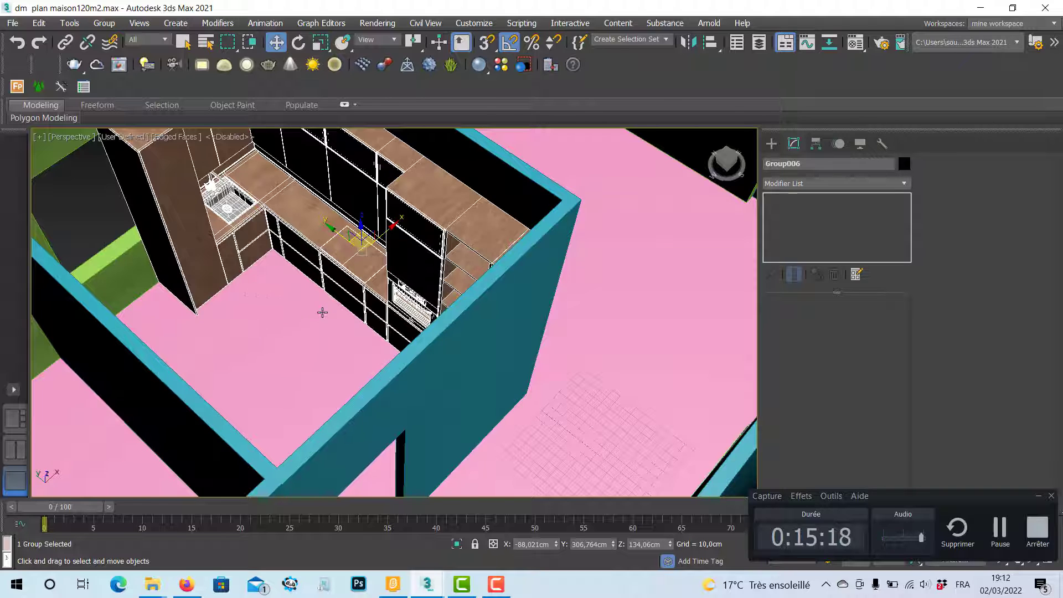
scroll(323, 312, "down", 5)
middle_click_drag(170, 368, 229, 308)
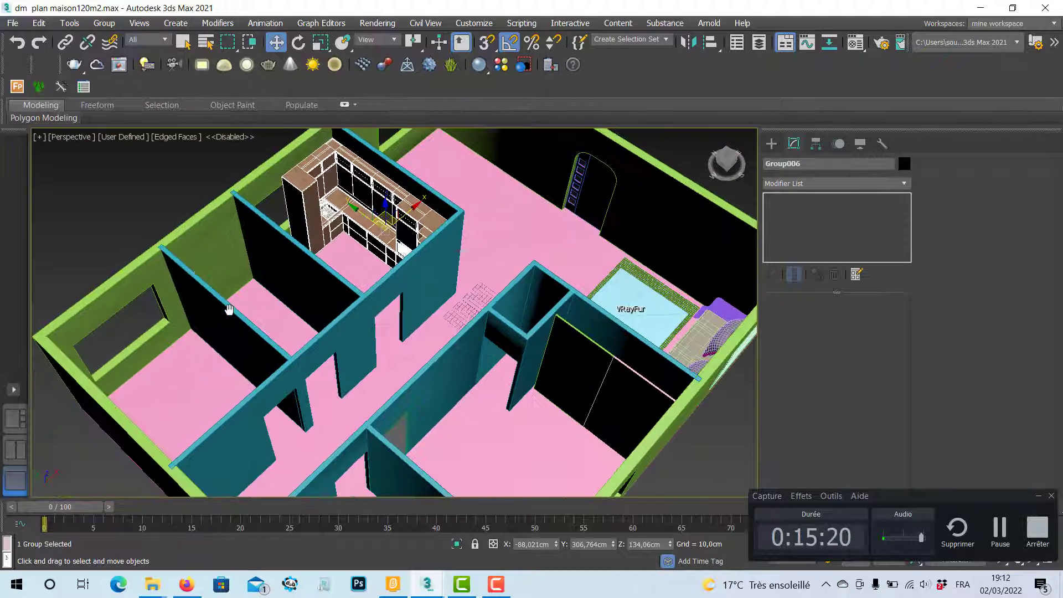
middle_click_drag(303, 457, 347, 436, "alt")
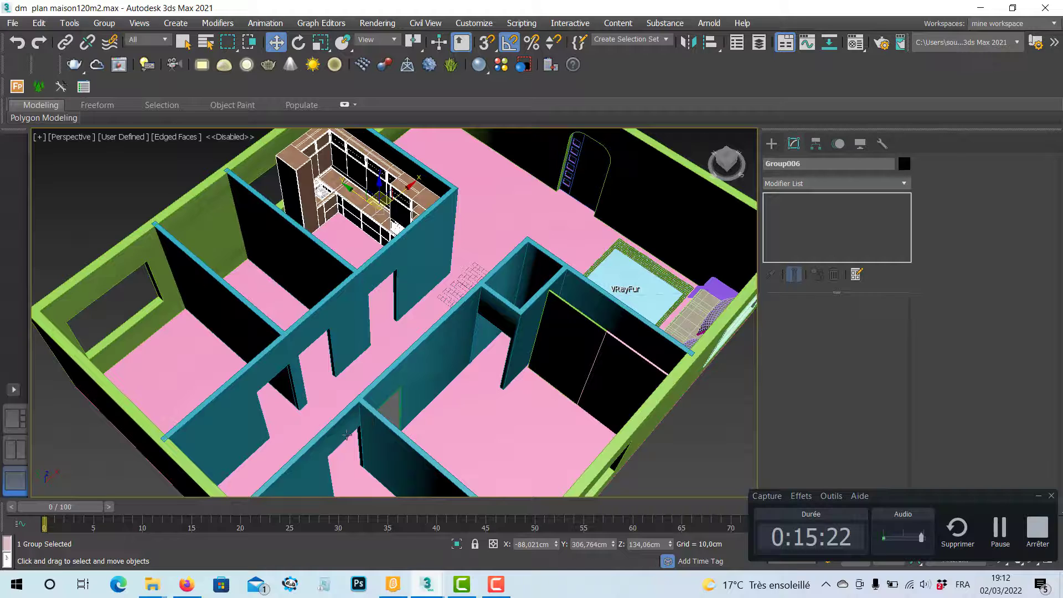